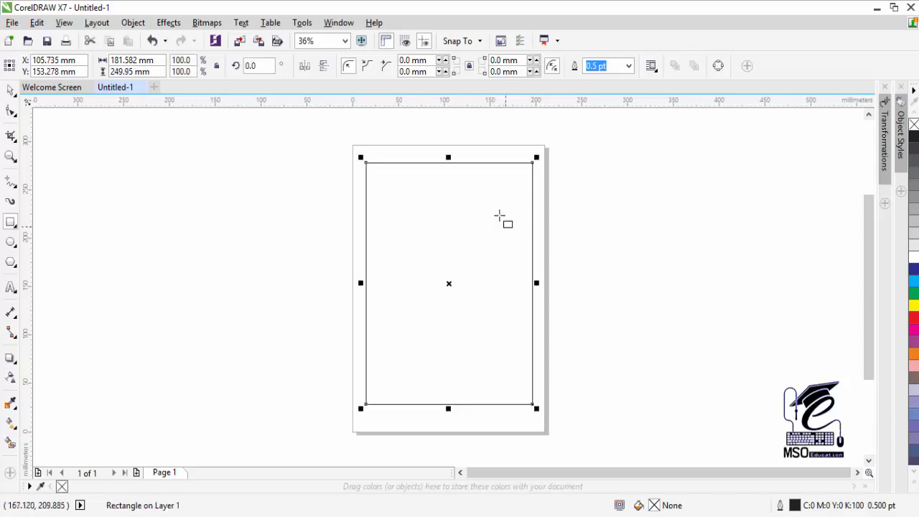
# - Give the page's border rectangle a 4.0 pt outline
pyautogui.click(629, 65)
pyautogui.click(612, 134)
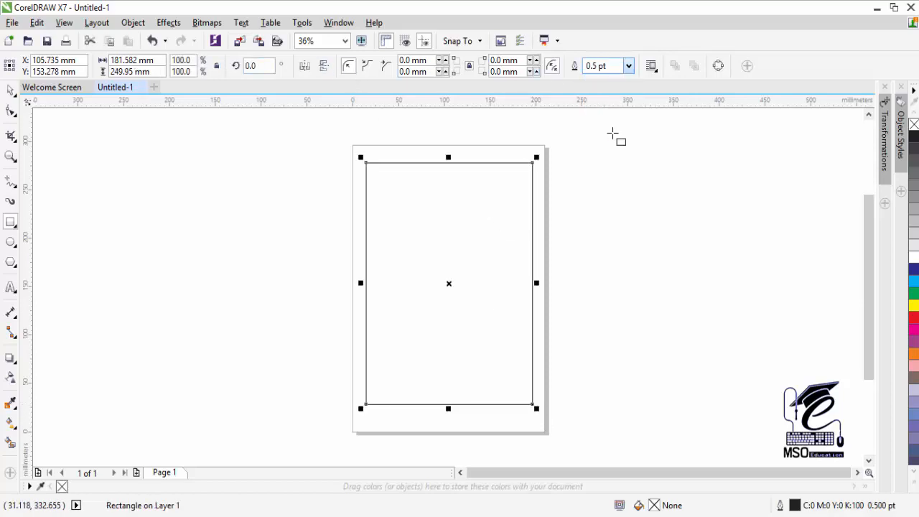
pyautogui.click(628, 66)
pyautogui.click(616, 155)
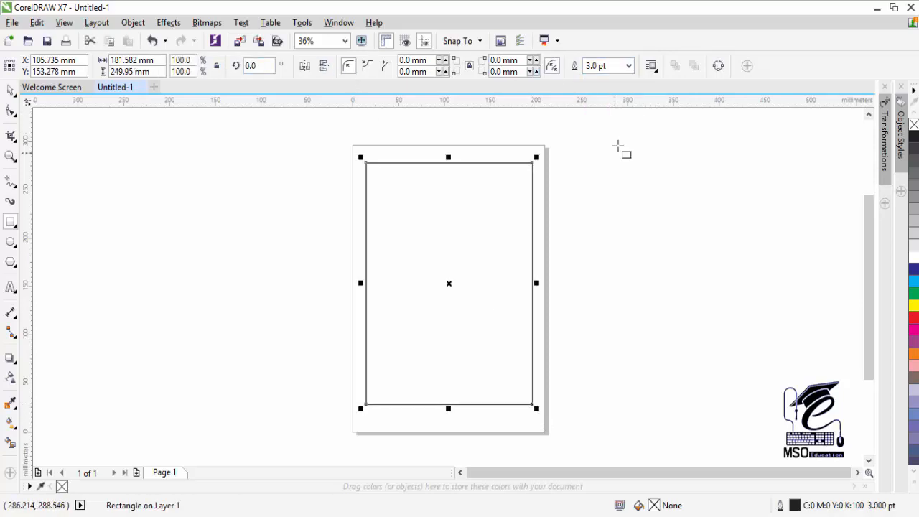
pyautogui.click(628, 66)
pyautogui.click(619, 167)
# - Switch the document measurement units to inches and reselect the border rectangle
pyautogui.click(11, 91)
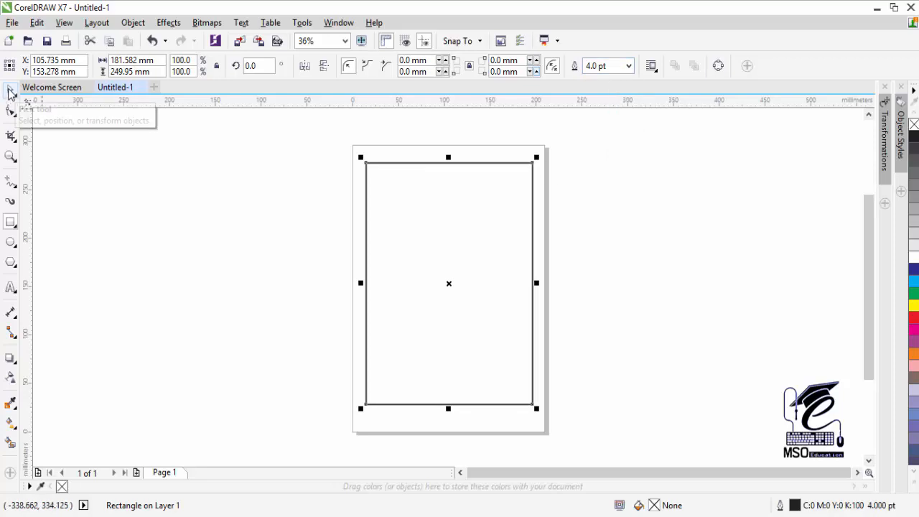
pyautogui.click(284, 255)
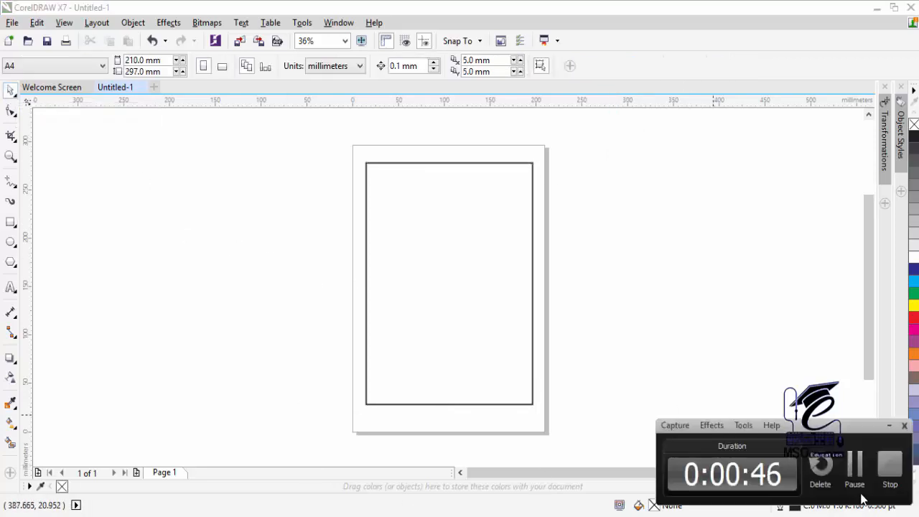
pyautogui.click(533, 185)
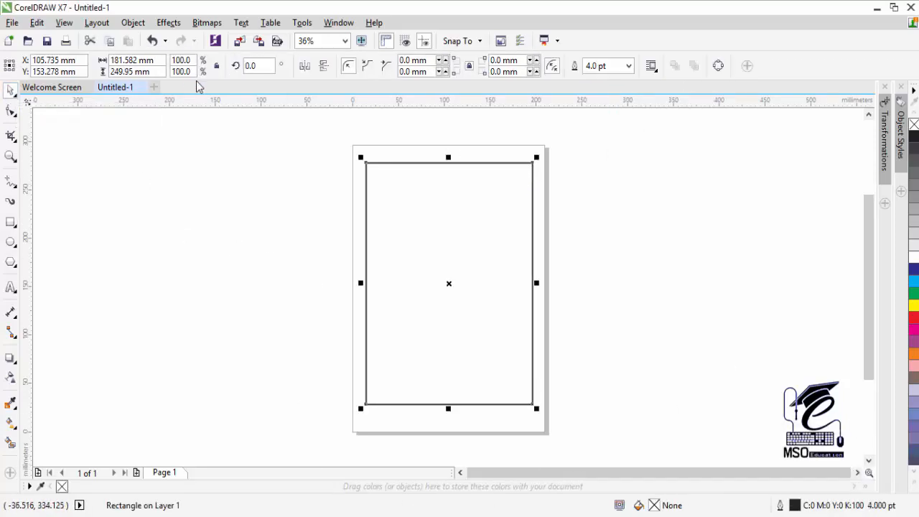
pyautogui.click(266, 158)
pyautogui.click(328, 65)
pyautogui.click(327, 82)
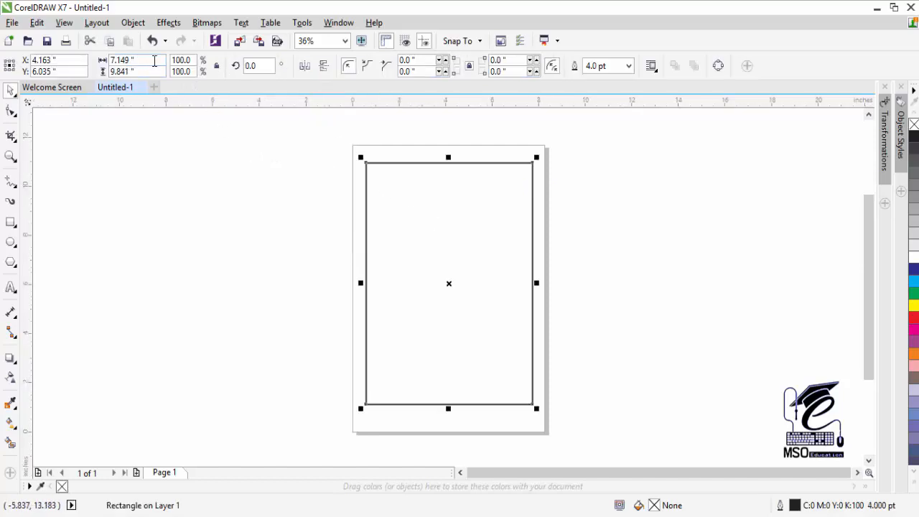
# - Resize the border rectangle to 7.0 by 10.0 inches
pyautogui.write('7.2')
pyautogui.press('Tab')
pyautogui.write('10')
pyautogui.press('Return')
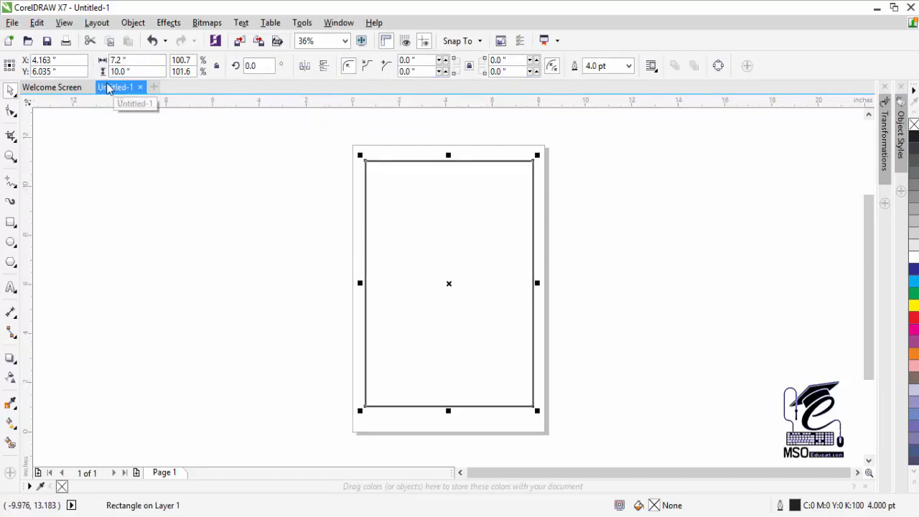
pyautogui.click(414, 210)
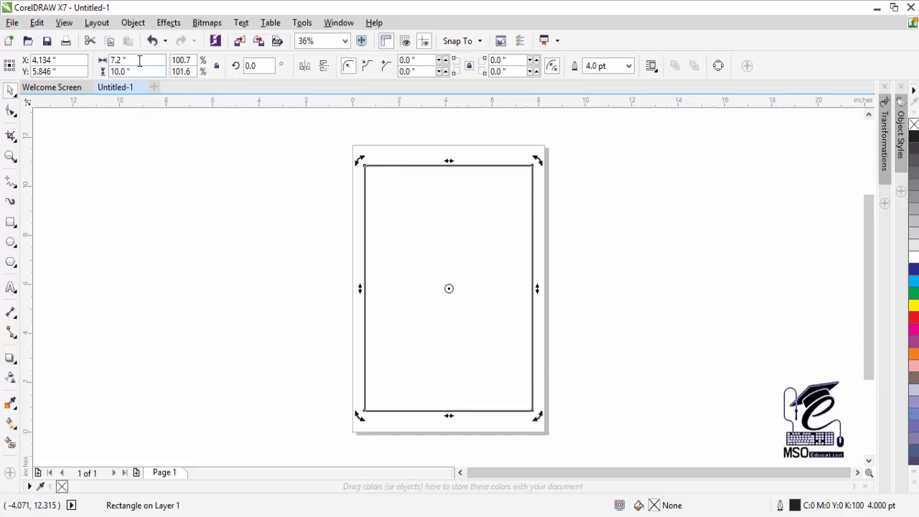
pyautogui.click(138, 60)
pyautogui.write('7')
pyautogui.press('Return')
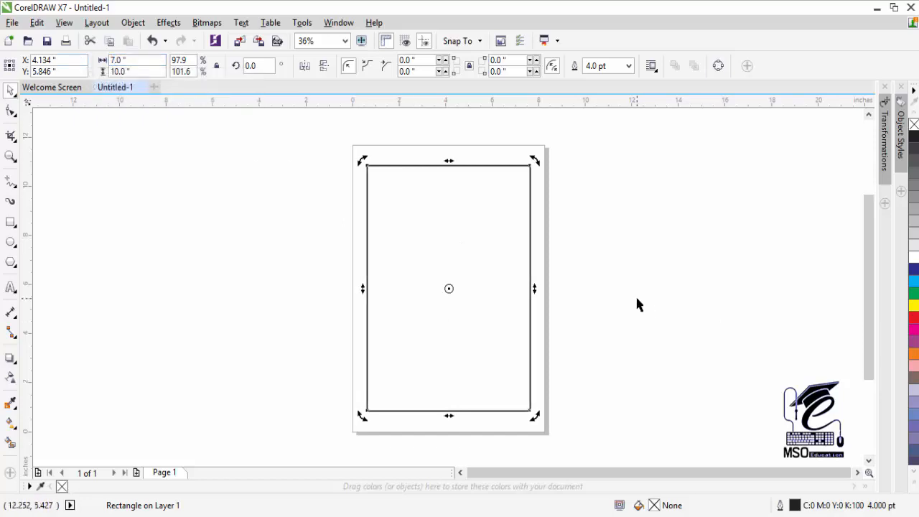
pyautogui.click(622, 193)
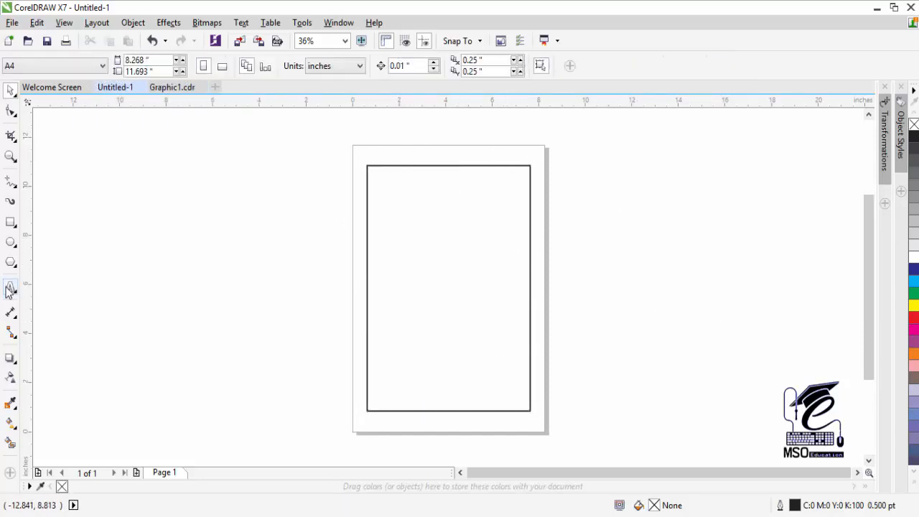
# - Type the Urdu headline اقراء خدیجة الکبریٰ near the page top and enlarge it to about 84 pt
pyautogui.press('F8')
pyautogui.click(510, 220)
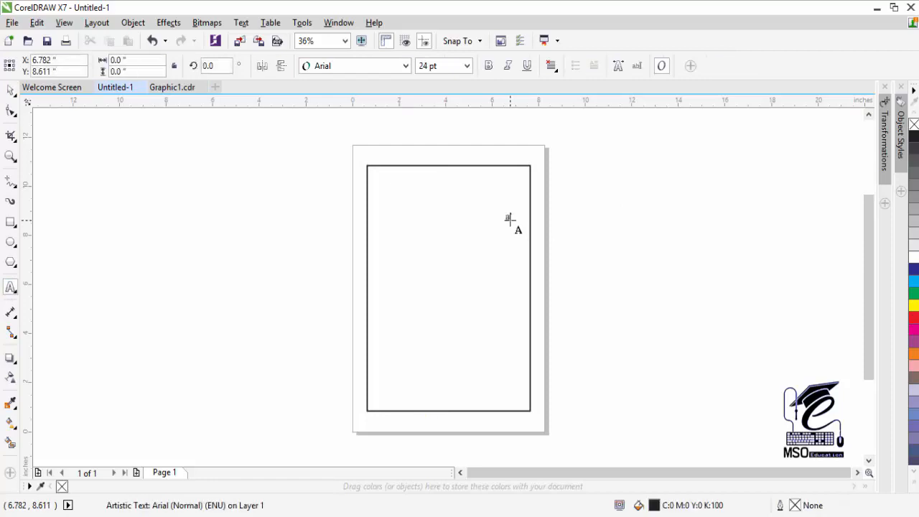
pyautogui.hotkey('alt', 'shift')
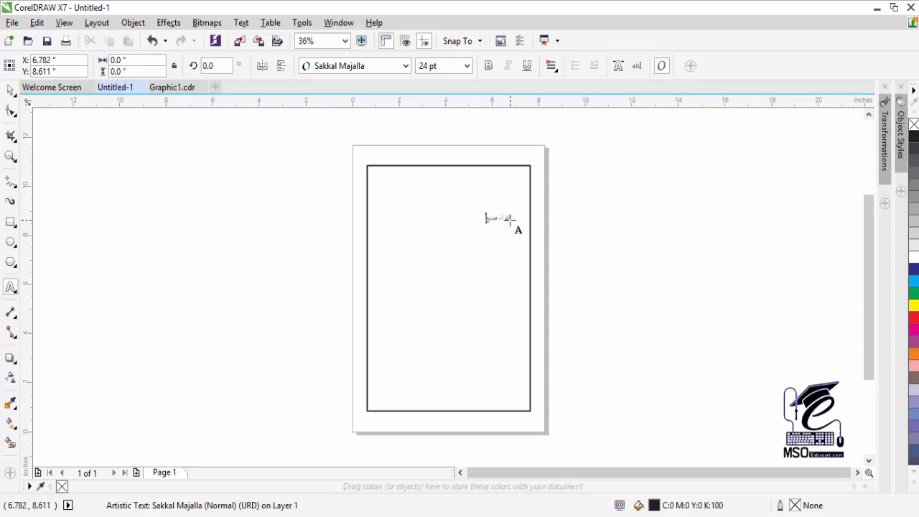
pyautogui.write('اقراء خدیجة الکبریٰ')
pyautogui.hotkey('ctrl', 'space')
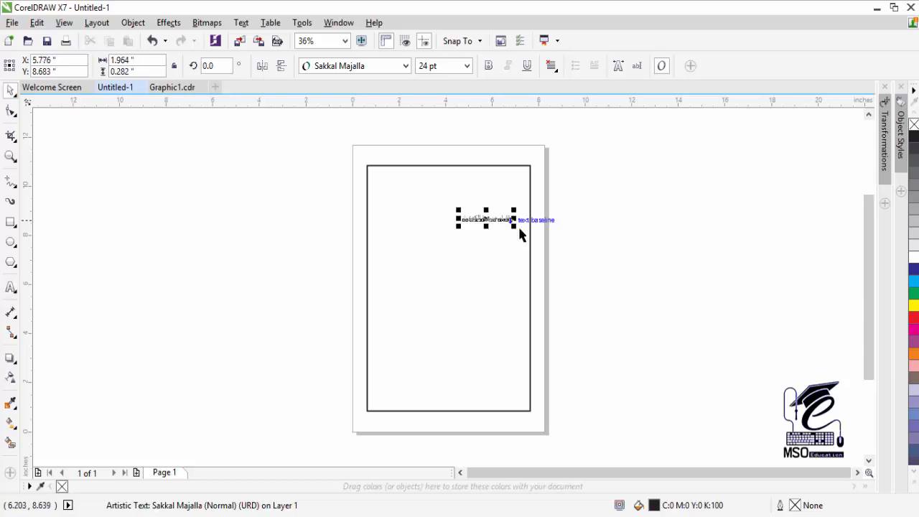
pyautogui.moveTo(513, 225); pyautogui.dragTo(573, 277)
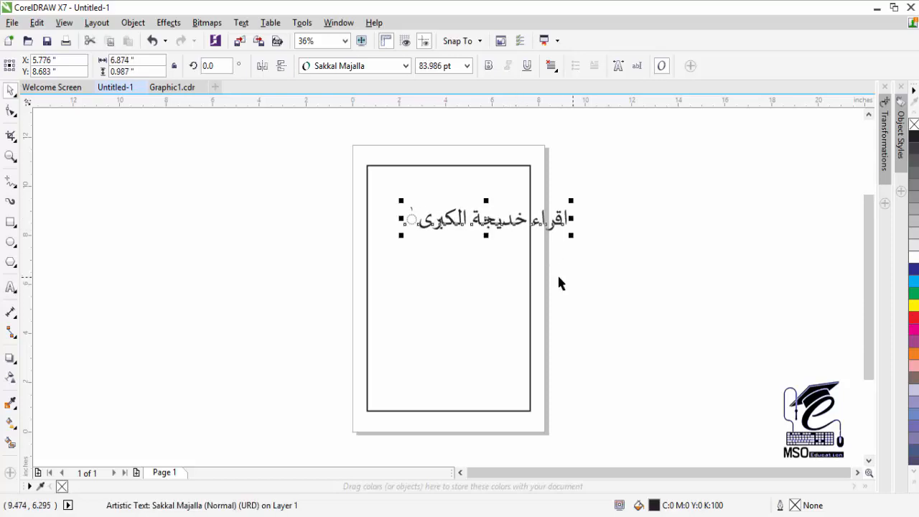
# - Delete the stray trailing diacritic, set the headline in Jameel Noori Nastaleeq, and move it left
pyautogui.click(10, 287)
pyautogui.click(407, 219)
pyautogui.moveTo(406, 219); pyautogui.dragTo(414, 220)
pyautogui.press('BackSpace')
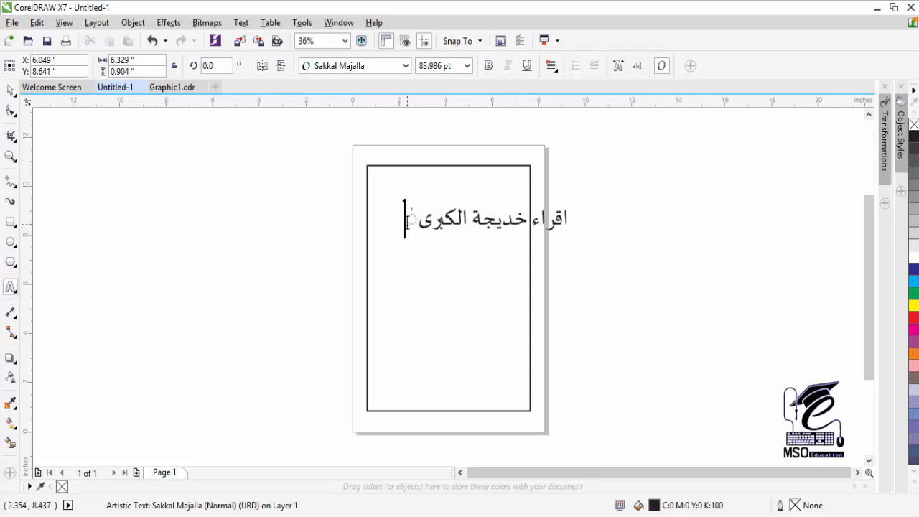
pyautogui.hotkey('ctrl', 'a')
pyautogui.click(405, 66)
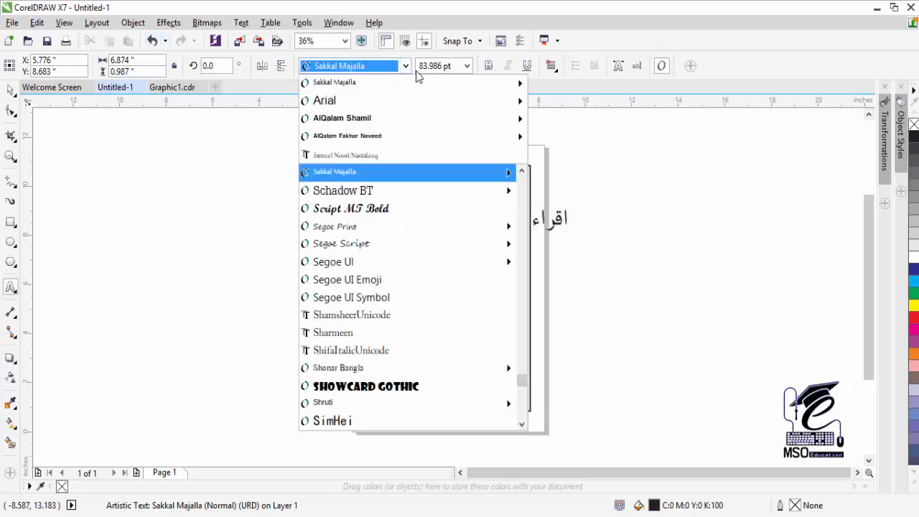
pyautogui.click(435, 152)
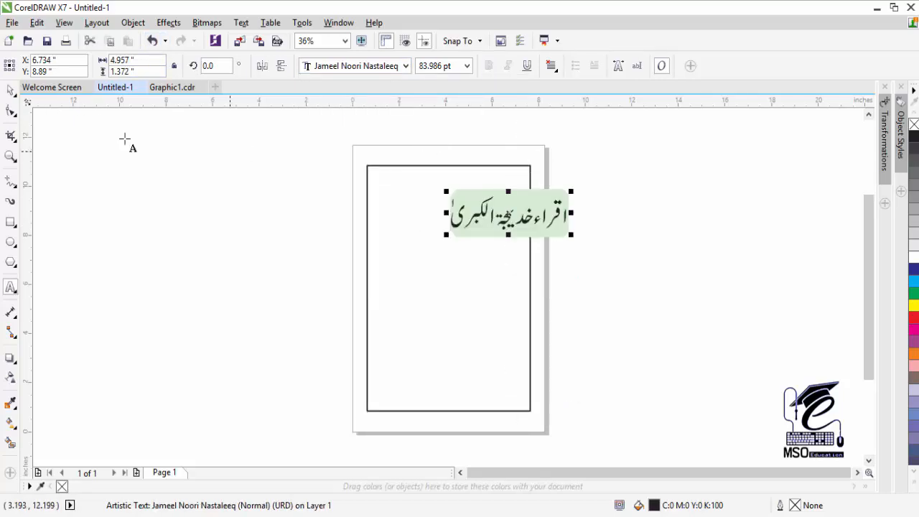
pyautogui.click(10, 92)
pyautogui.moveTo(468, 232); pyautogui.dragTo(413, 232)
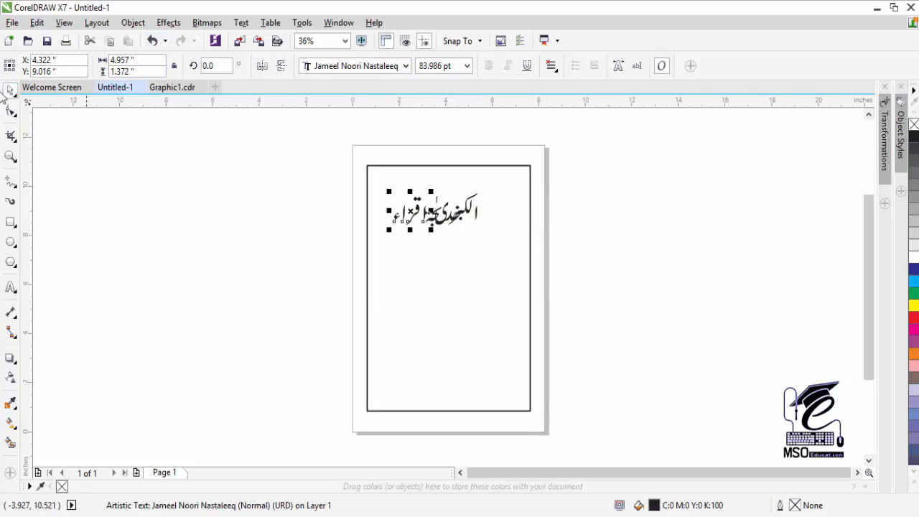
# - Zoom in on the headline and drag the words into right-to-left order
pyautogui.click(12, 154)
pyautogui.moveTo(369, 164); pyautogui.dragTo(496, 241)
pyautogui.click(8, 91)
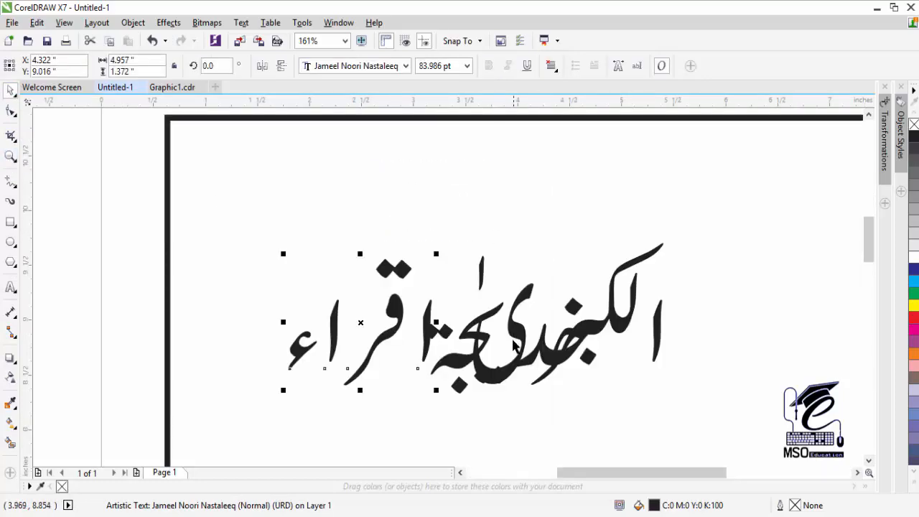
pyautogui.click(394, 315)
pyautogui.moveTo(358, 325); pyautogui.dragTo(742, 324)
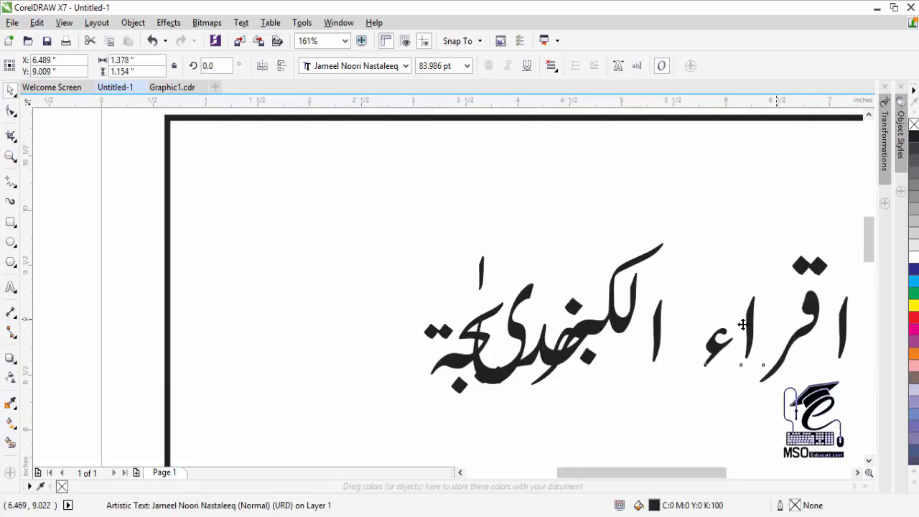
pyautogui.moveTo(594, 331); pyautogui.dragTo(345, 337)
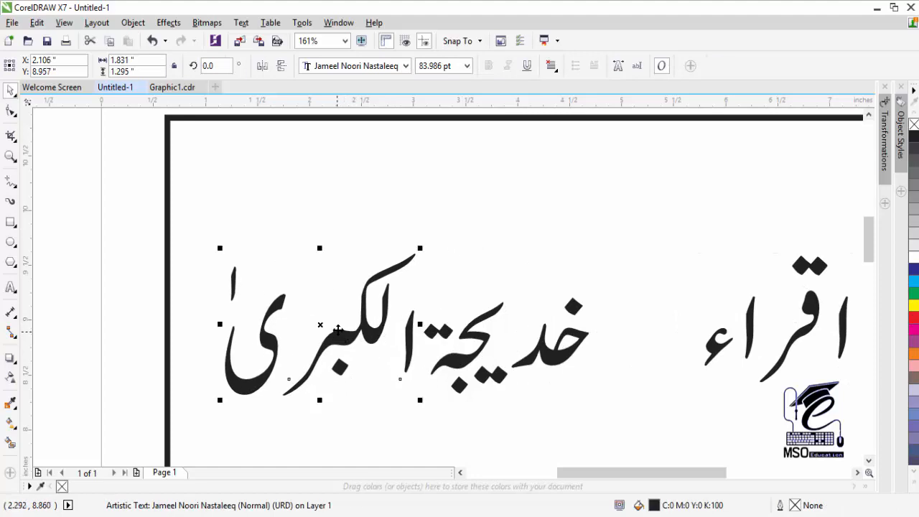
pyautogui.click(732, 308)
pyautogui.moveTo(735, 335); pyautogui.dragTo(638, 336)
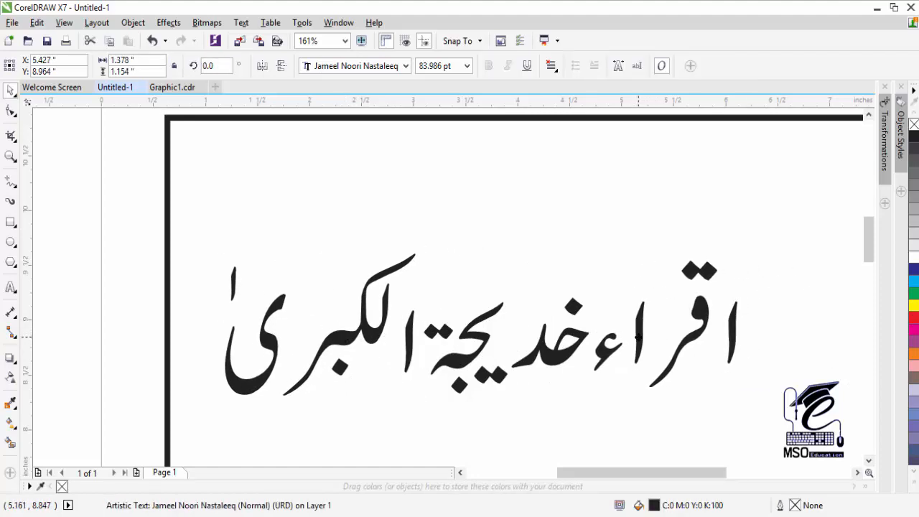
# - Convert اقراء to curves, break it apart, and reposition its hamza and alif
pyautogui.hotkey('ctrl', 'k')
pyautogui.hotkey('ctrl', 'z')
pyautogui.click(640, 233)
pyautogui.click(637, 325)
pyautogui.hotkey('ctrl', 'q')
pyautogui.moveTo(643, 318); pyautogui.dragTo(675, 271)
pyautogui.hotkey('ctrl', 'k')
pyautogui.click(647, 225)
pyautogui.moveTo(612, 348)
pyautogui.mouseDown()
pyautogui.moveTo(659, 346)
pyautogui.moveTo(639, 348)
pyautogui.mouseUp()
pyautogui.moveTo(672, 303); pyautogui.dragTo(662, 318)
# - Move خدیجة and الکبری closer to اقراء, undoing a trial break-apart of الکبری
pyautogui.moveTo(572, 354); pyautogui.dragTo(595, 350)
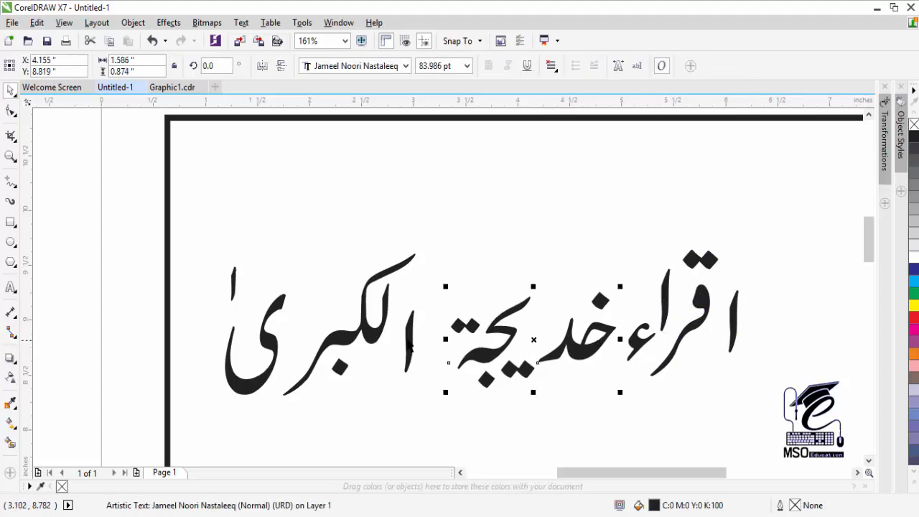
pyautogui.moveTo(410, 345); pyautogui.dragTo(438, 338)
pyautogui.hotkey('ctrl', 'q')
pyautogui.hotkey('ctrl', 'k')
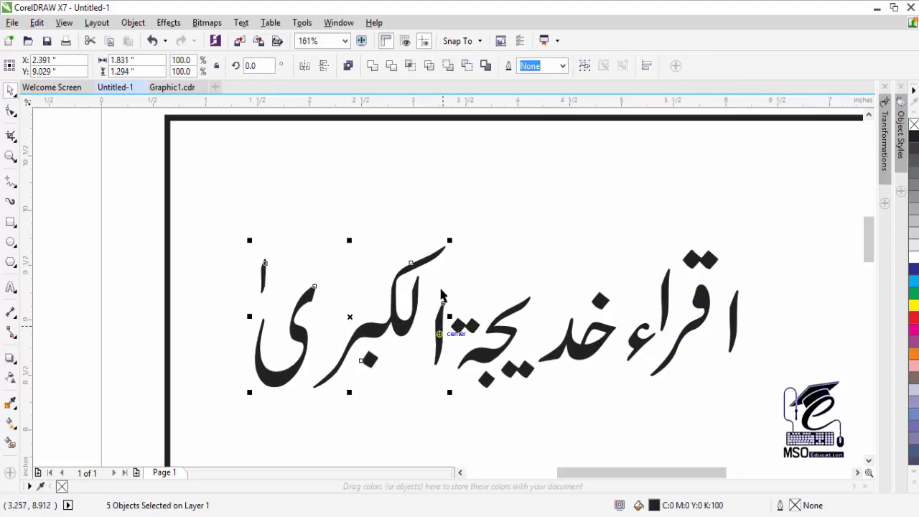
pyautogui.rightClick(392, 299)
pyautogui.click(345, 267)
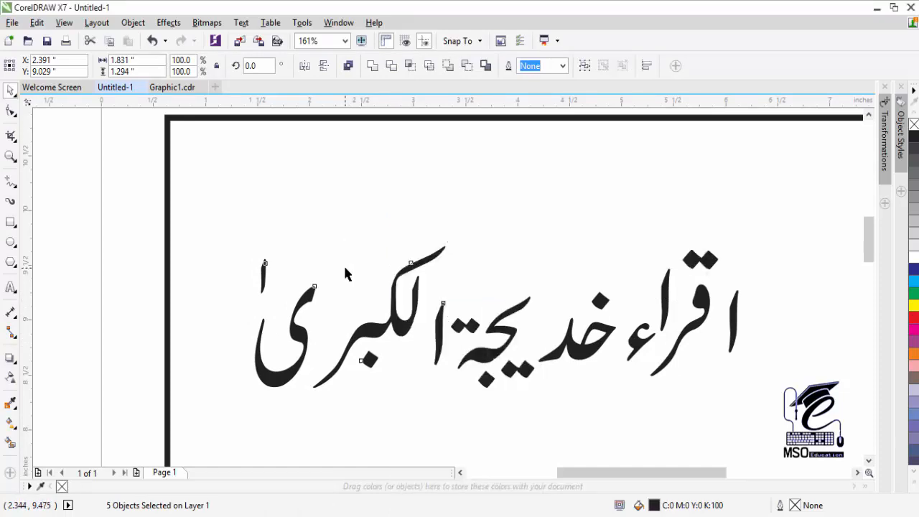
pyautogui.hotkey('ctrl', 'z')
pyautogui.hotkey('ctrl', 'z')
pyautogui.rightClick(393, 303)
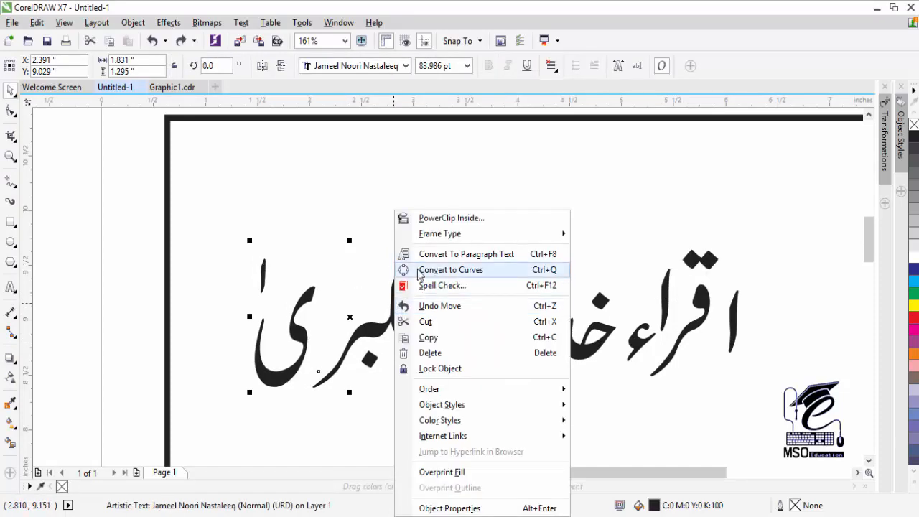
# - Break الکبری into curve pieces and reposition its letter, dot, ى and small alif
pyautogui.click(420, 270)
pyautogui.hotkey('ctrl', 'k')
pyautogui.moveTo(413, 321); pyautogui.dragTo(428, 322)
pyautogui.moveTo(370, 360); pyautogui.dragTo(392, 367)
pyautogui.moveTo(302, 339); pyautogui.dragTo(344, 329)
pyautogui.moveTo(264, 270); pyautogui.dragTo(318, 273)
# - Show the whole page and lock the page frame rectangle
pyautogui.click(425, 219)
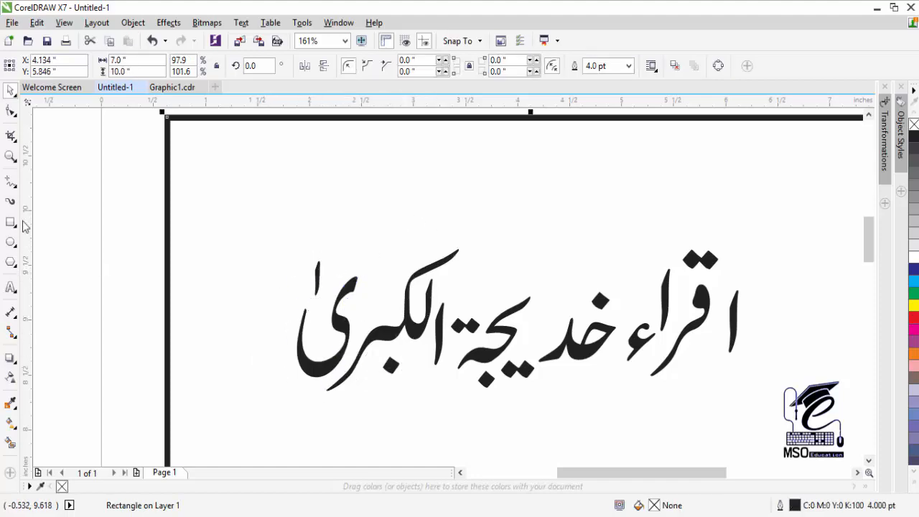
pyautogui.moveTo(78, 188); pyautogui.dragTo(769, 425)
pyautogui.rightClick(502, 120)
pyautogui.click(452, 209)
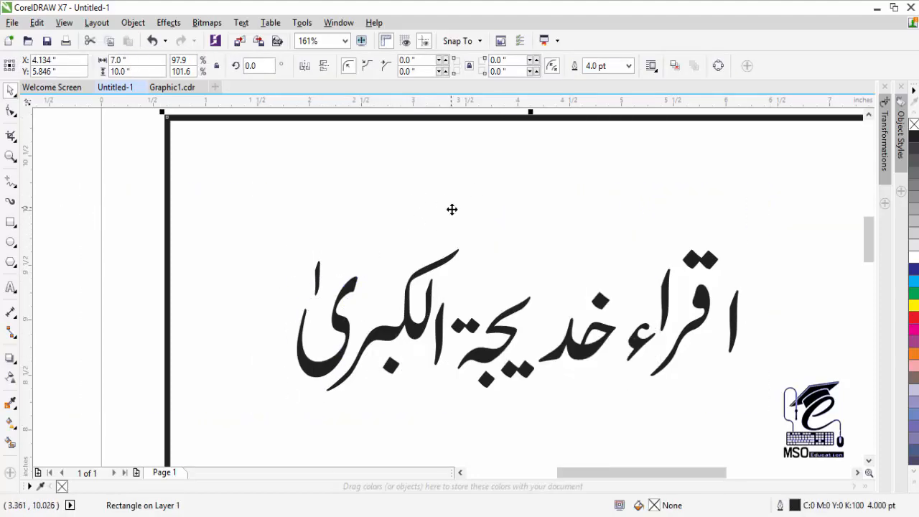
pyautogui.hotkey('shift', 'F4')
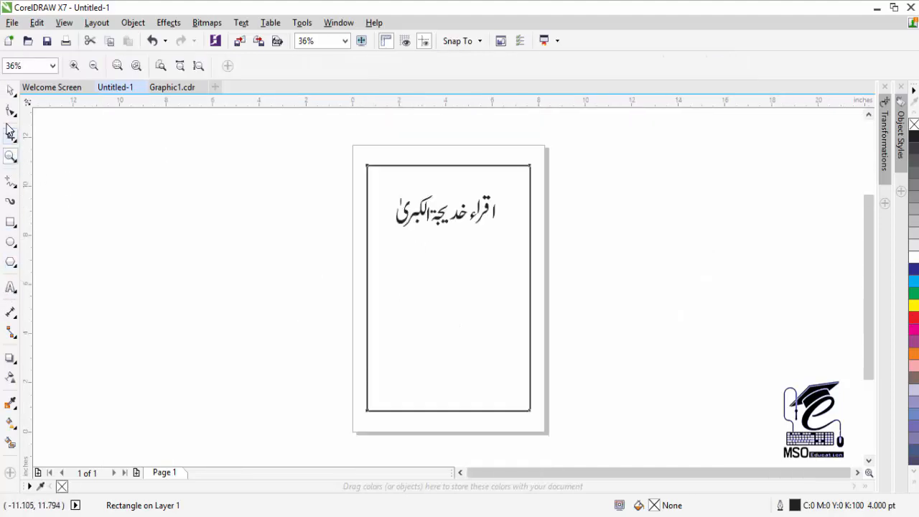
pyautogui.rightClick(369, 162)
pyautogui.click(421, 321)
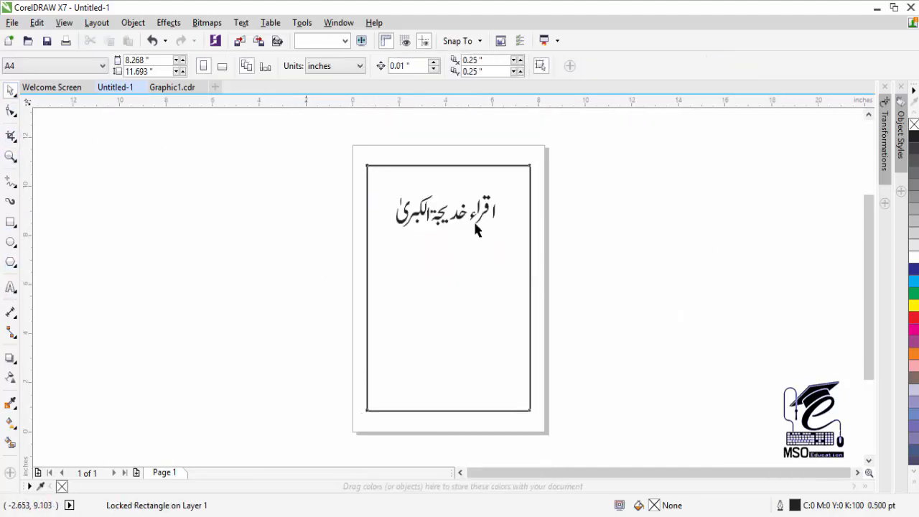
# - Zoom in and break the word خدیجہ into separate curve pieces
pyautogui.press('z')
pyautogui.moveTo(355, 148); pyautogui.dragTo(557, 294)
pyautogui.press('space')
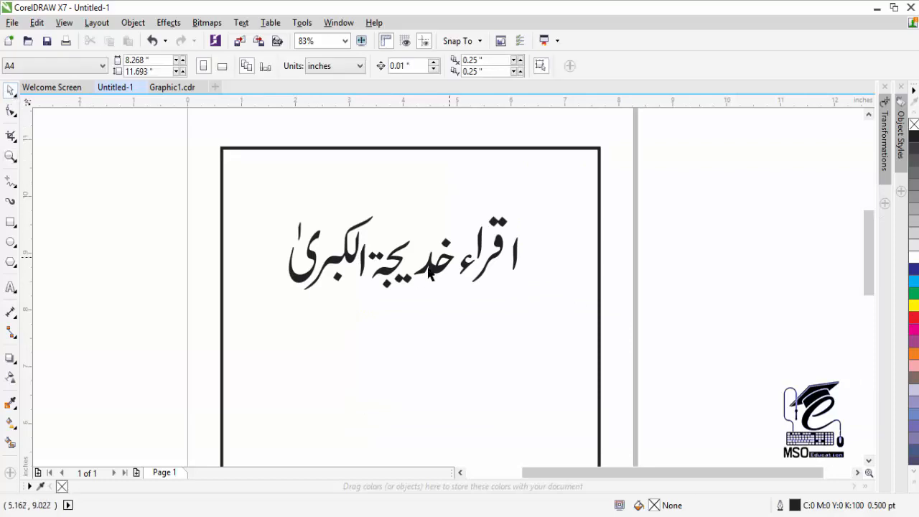
pyautogui.press('Tab')
pyautogui.click(693, 194)
pyautogui.moveTo(213, 316); pyautogui.dragTo(213, 316)
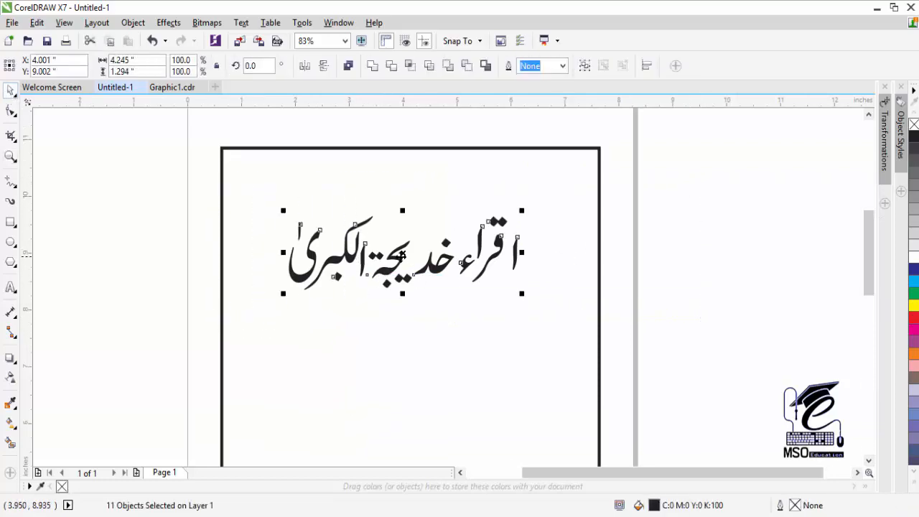
pyautogui.click(427, 267)
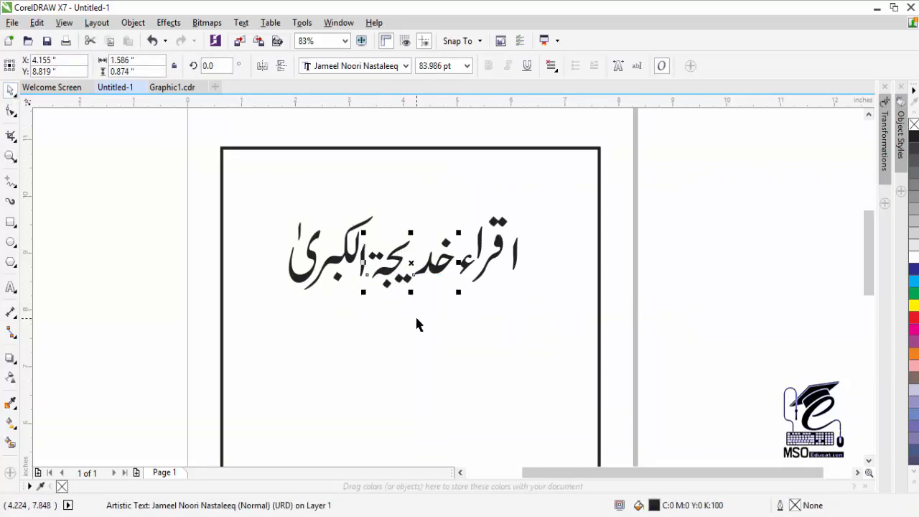
pyautogui.hotkey('ctrl', 'q')
pyautogui.hotkey('ctrl', 'k')
pyautogui.click(420, 331)
pyautogui.click(432, 267)
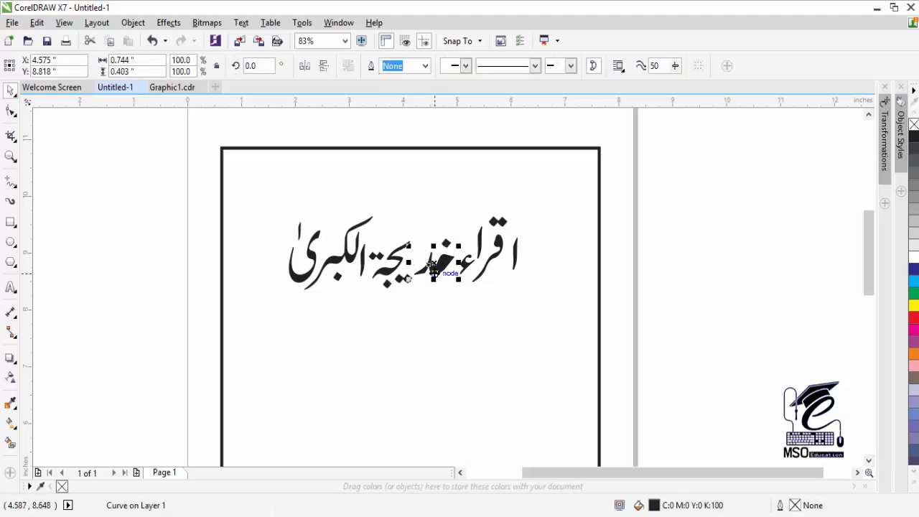
pyautogui.press('F2')
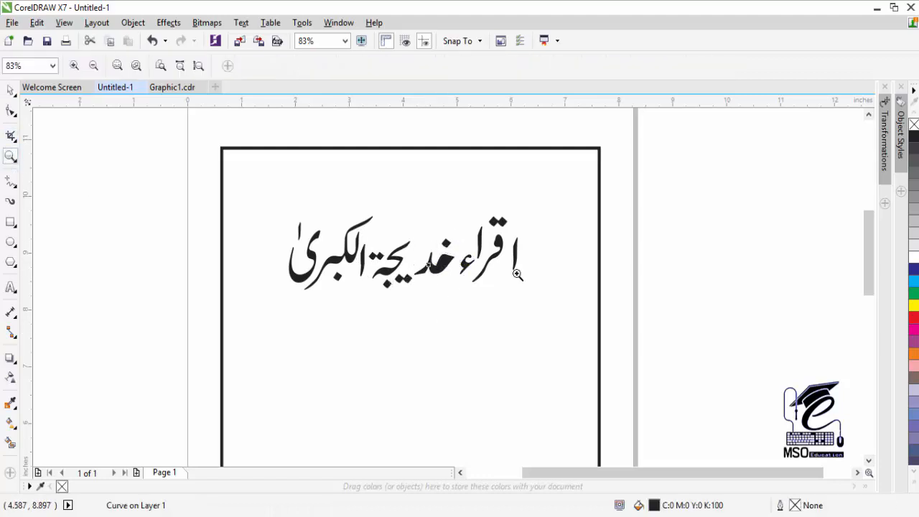
# - Weld the dot and body of خ into one shape
pyautogui.moveTo(356, 211); pyautogui.dragTo(540, 322)
pyautogui.click(368, 188)
pyautogui.click(444, 222)
pyautogui.click(434, 276)
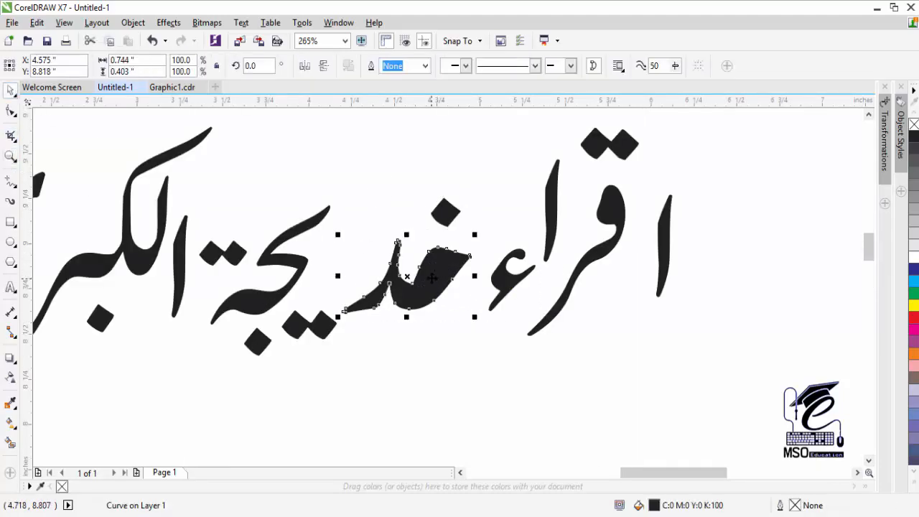
pyautogui.click(493, 406)
pyautogui.moveTo(514, 410); pyautogui.dragTo(334, 223)
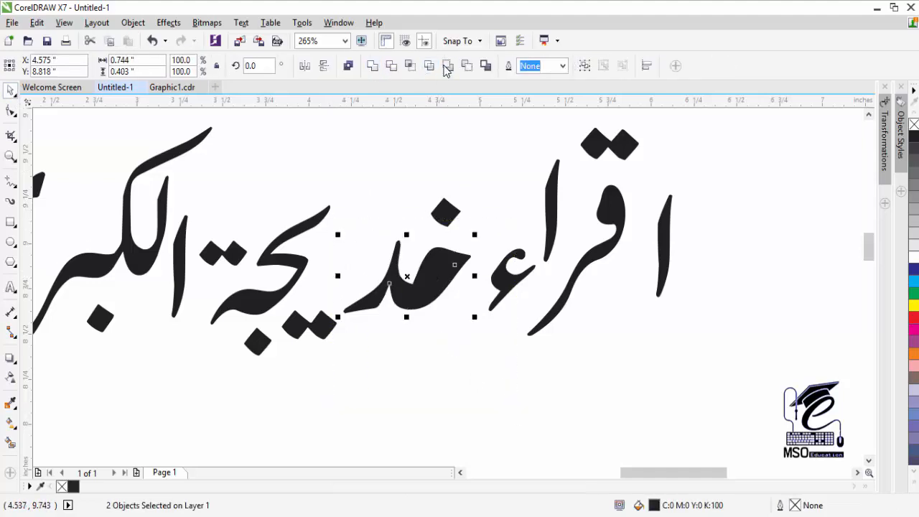
pyautogui.click(446, 65)
pyautogui.click(415, 210)
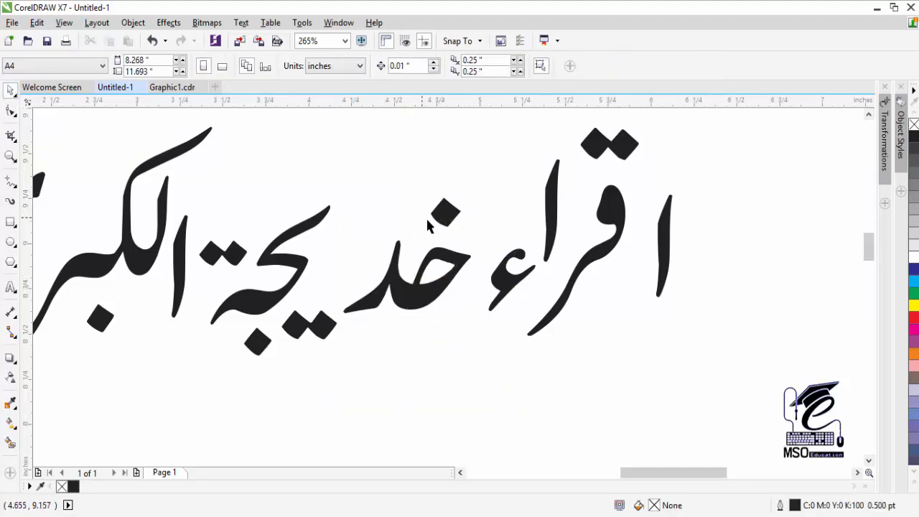
# - Reposition the ي stroke and its dot pairs in خدیجہ
pyautogui.click(445, 213)
pyautogui.moveTo(297, 273)
pyautogui.mouseDown()
pyautogui.moveTo(341, 255)
pyautogui.moveTo(322, 256)
pyautogui.mouseUp()
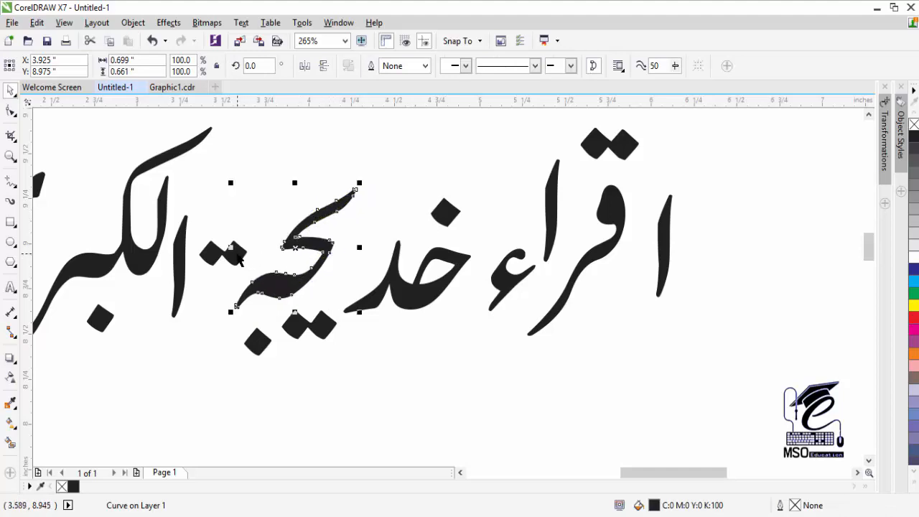
pyautogui.moveTo(240, 255); pyautogui.dragTo(251, 237)
pyautogui.moveTo(327, 327)
pyautogui.mouseDown()
pyautogui.moveTo(364, 280)
pyautogui.moveTo(364, 240)
pyautogui.moveTo(379, 254)
pyautogui.mouseUp()
pyautogui.click(364, 280)
pyautogui.click(369, 256)
pyautogui.moveTo(260, 341); pyautogui.dragTo(298, 325)
pyautogui.moveTo(252, 238); pyautogui.dragTo(264, 249)
pyautogui.click(285, 176)
# - Shift the alef, kaf, dot under ب, ى and small alef of الکبری rightward
pyautogui.click(10, 157)
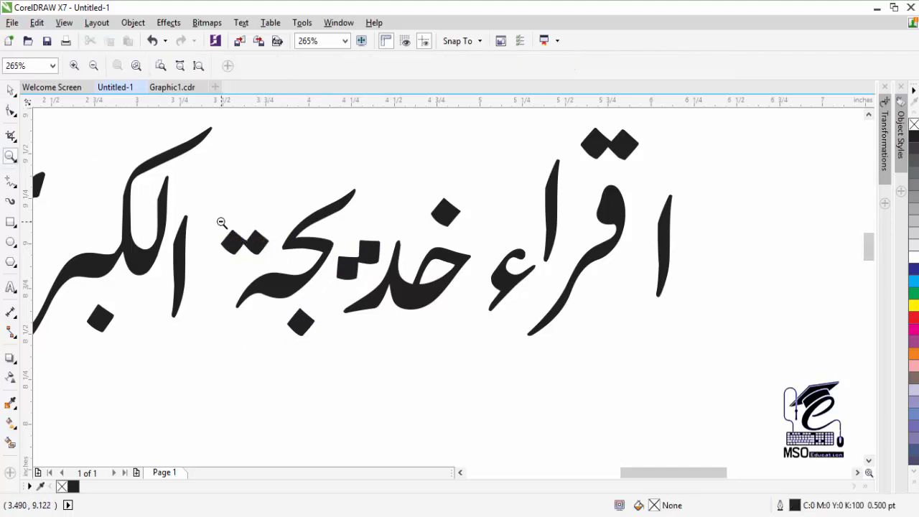
pyautogui.rightClick(316, 280)
pyautogui.click(10, 91)
pyautogui.click(11, 157)
pyautogui.click(382, 259)
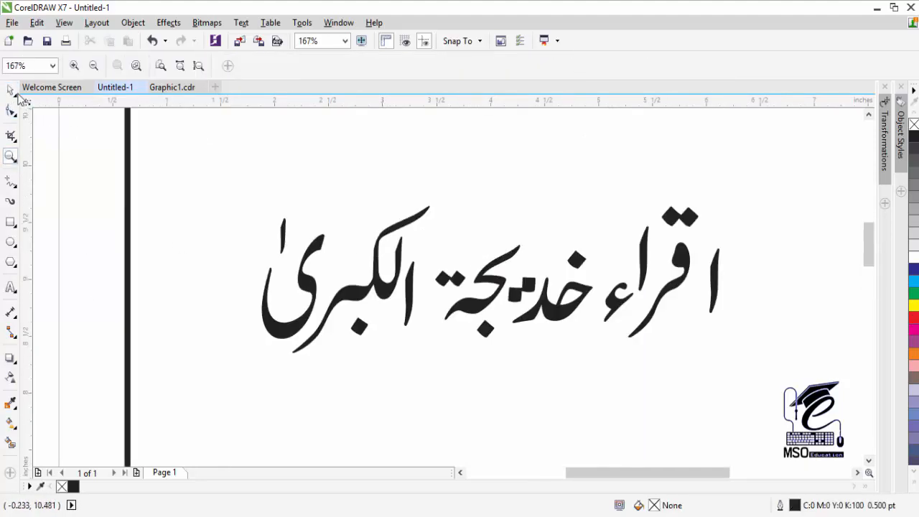
pyautogui.click(10, 91)
pyautogui.moveTo(409, 285); pyautogui.dragTo(422, 283)
pyautogui.moveTo(393, 287); pyautogui.dragTo(404, 289)
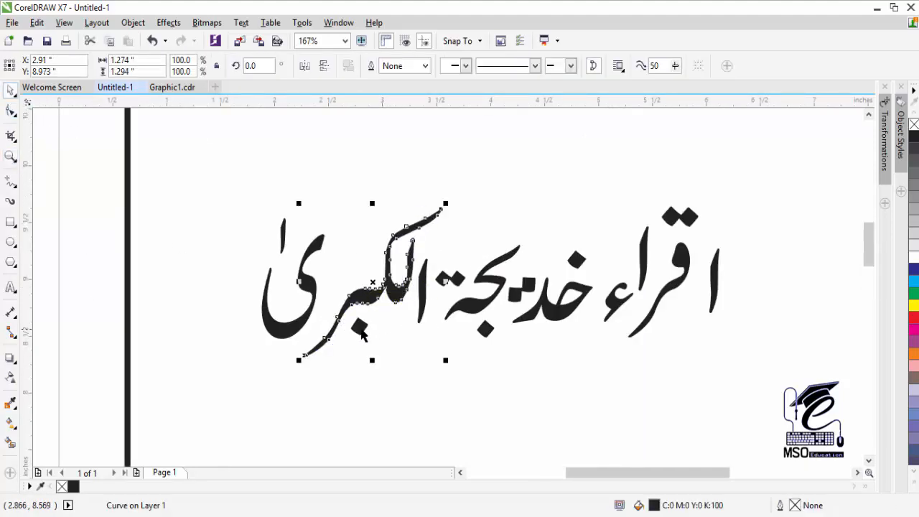
pyautogui.moveTo(363, 332); pyautogui.dragTo(366, 326)
pyautogui.moveTo(324, 273); pyautogui.dragTo(342, 271)
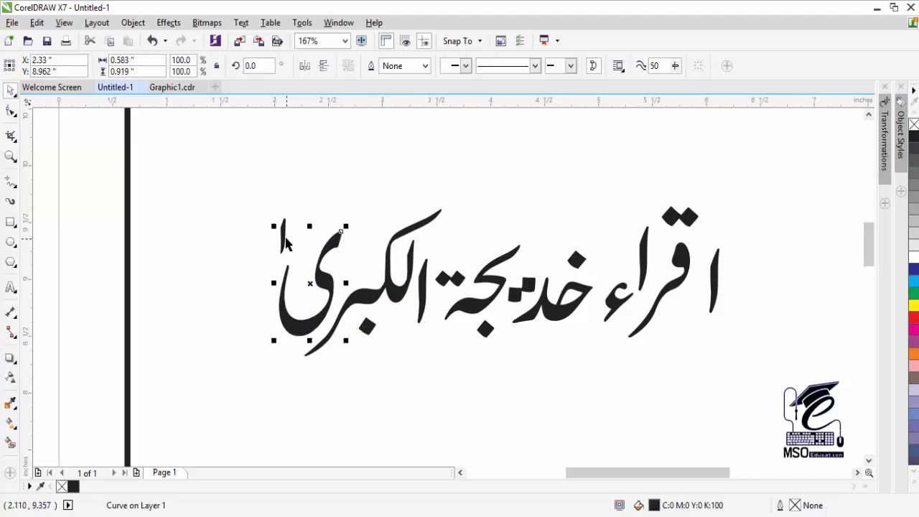
pyautogui.moveTo(286, 228); pyautogui.dragTo(309, 224)
# - Shrink the small alef stroke to 88%
pyautogui.click(10, 156)
pyautogui.rightClick(470, 289)
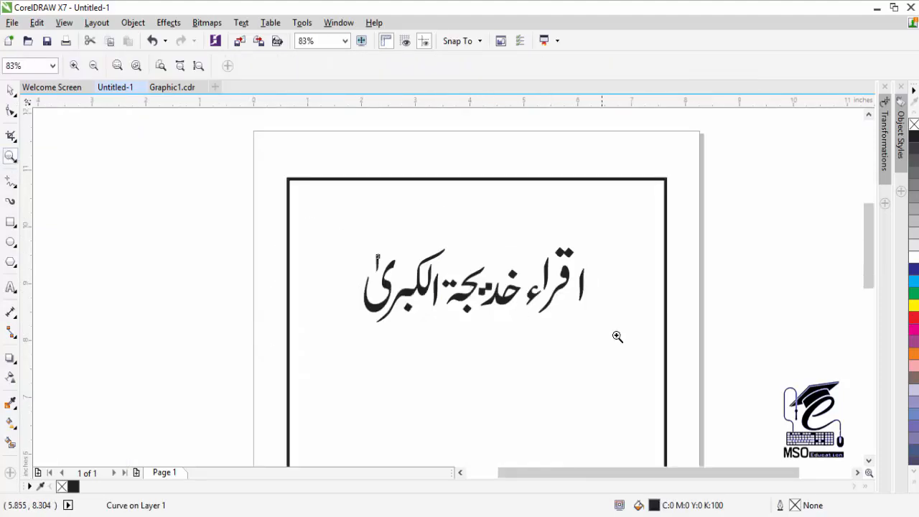
pyautogui.click(10, 90)
pyautogui.click(549, 270)
pyautogui.moveTo(552, 253); pyautogui.dragTo(547, 260)
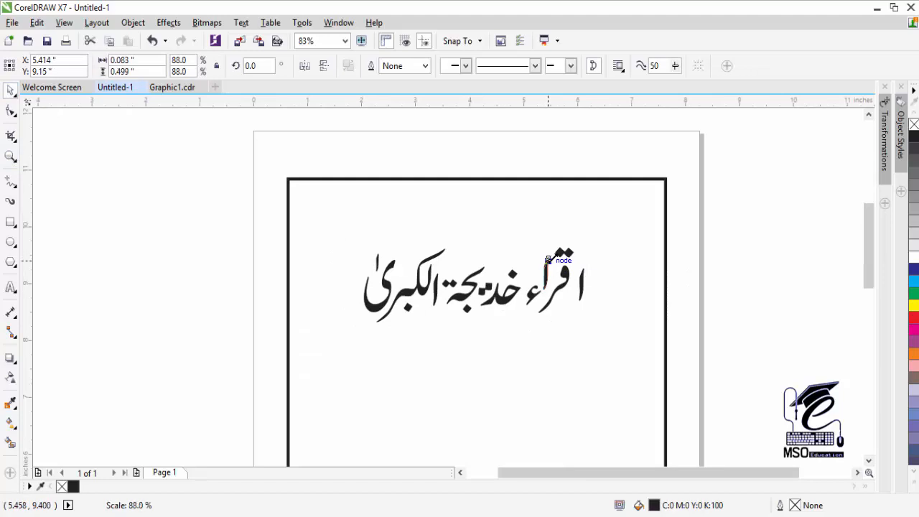
pyautogui.click(725, 229)
pyautogui.click(583, 290)
pyautogui.click(620, 292)
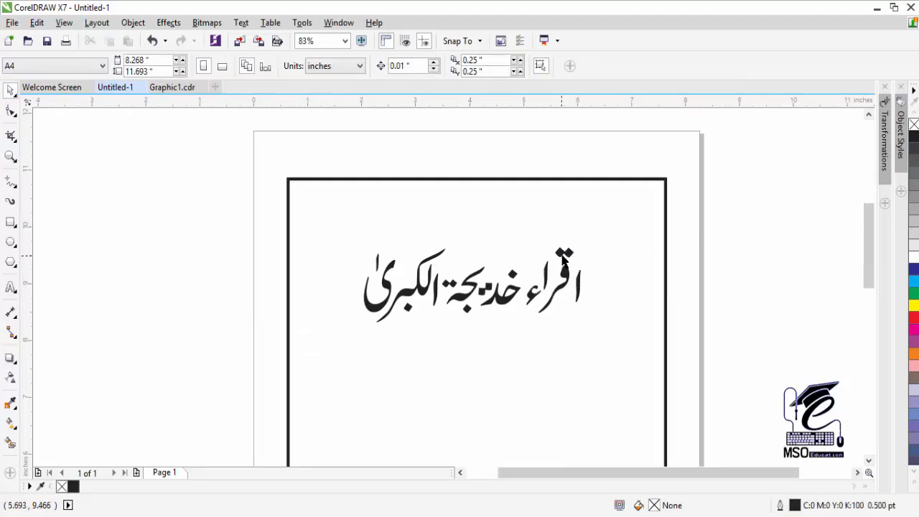
pyautogui.click(563, 255)
pyautogui.click(605, 246)
# - Skew the qaf-raa shape and the ى tail slightly upward, then select all headline pieces
pyautogui.click(543, 309)
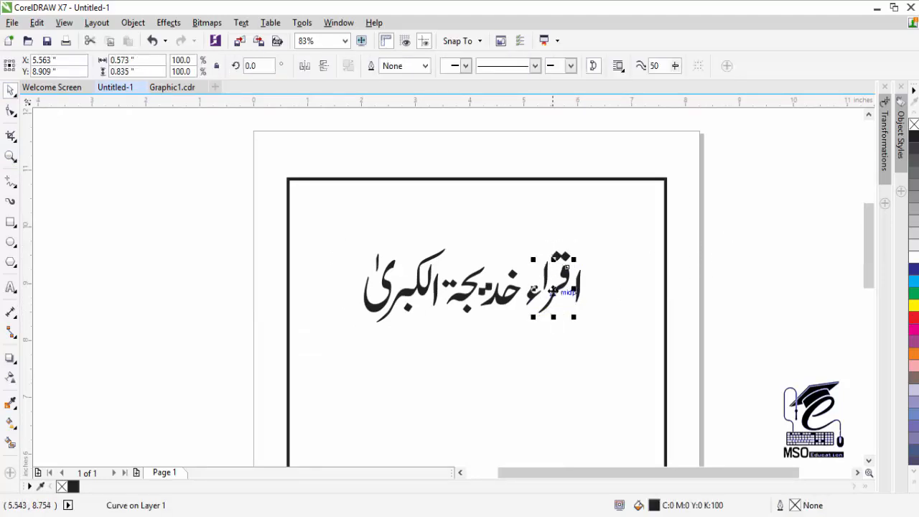
pyautogui.click(554, 297)
pyautogui.moveTo(535, 287); pyautogui.dragTo(535, 283)
pyautogui.click(613, 214)
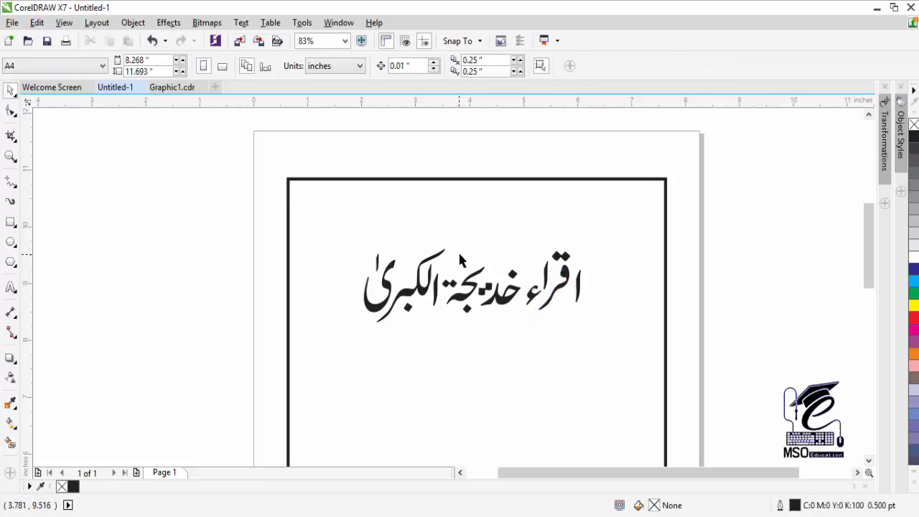
pyautogui.click(405, 293)
pyautogui.click(401, 295)
pyautogui.moveTo(372, 286); pyautogui.dragTo(369, 273)
pyautogui.click(399, 291)
pyautogui.click(402, 296)
pyautogui.click(401, 297)
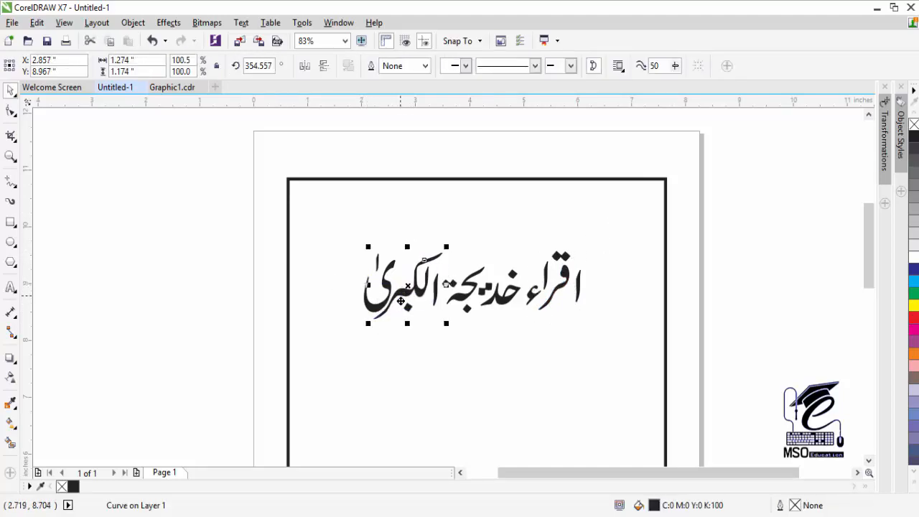
pyautogui.click(401, 300)
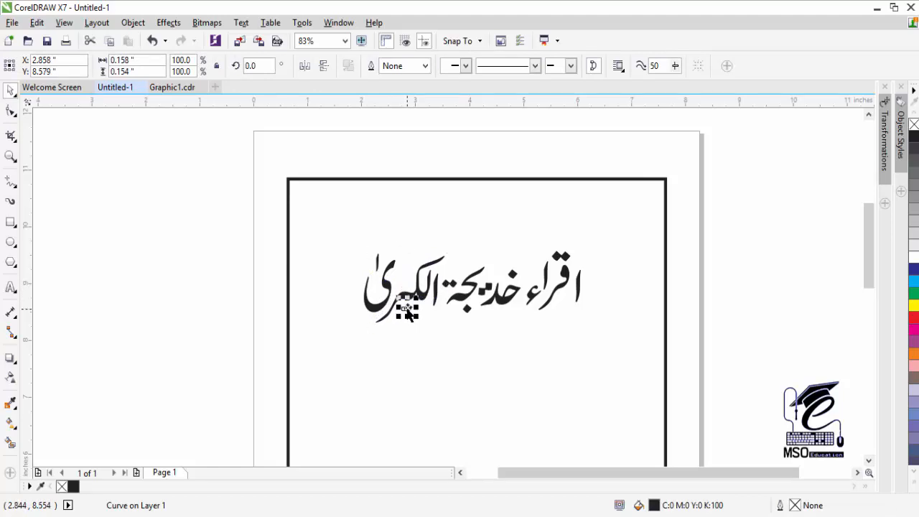
pyautogui.click(405, 231)
pyautogui.moveTo(760, 211); pyautogui.dragTo(310, 338)
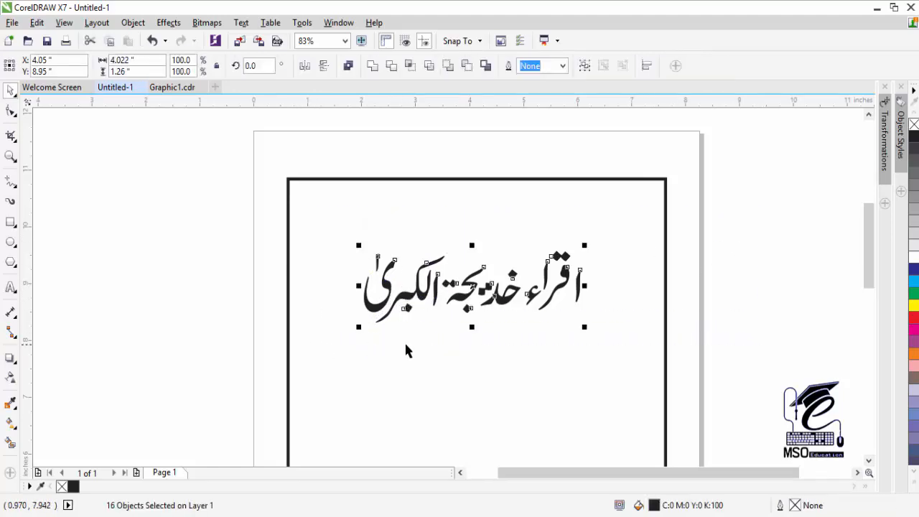
pyautogui.rightClick(453, 295)
# - Group the Urdu headline pieces into one object
pyautogui.click(572, 279)
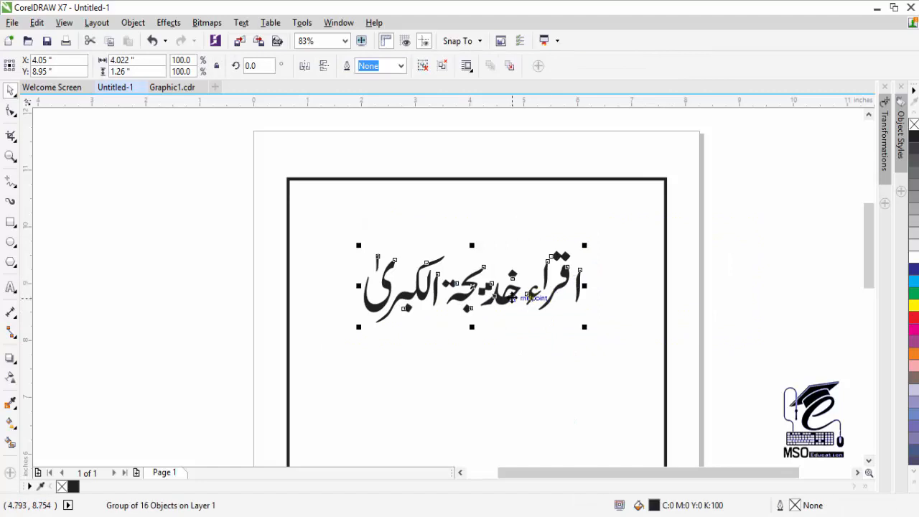
pyautogui.doubleClick(868, 461)
pyautogui.click(870, 116)
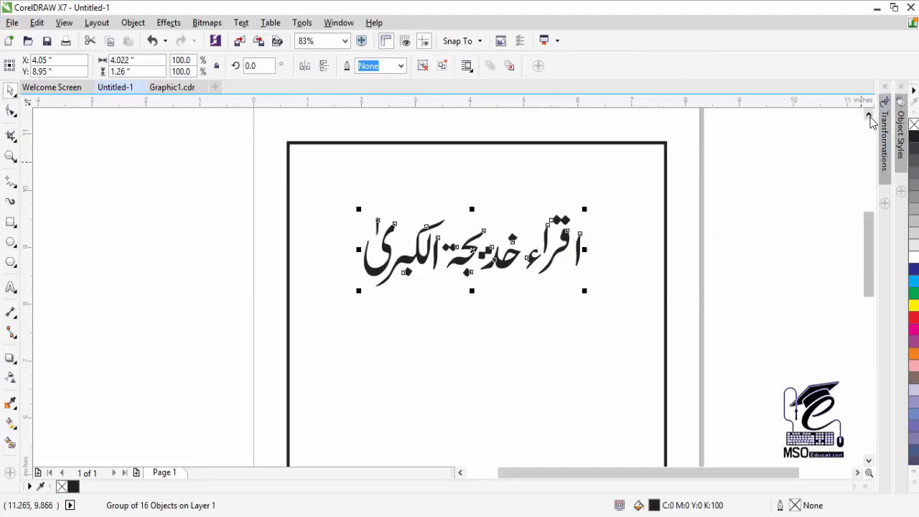
# - Draw a wide band rectangle across the headline and skew it upward to the right
pyautogui.click(10, 222)
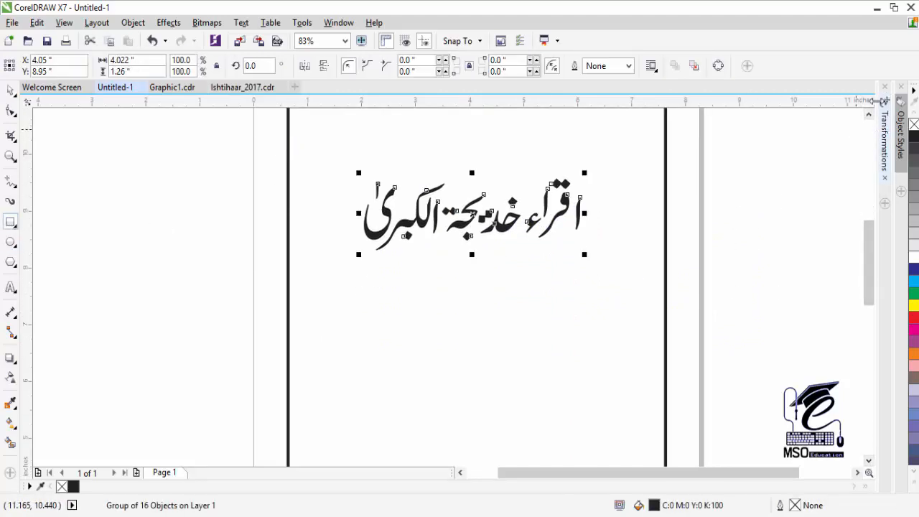
pyautogui.scroll(2, 728, 180)
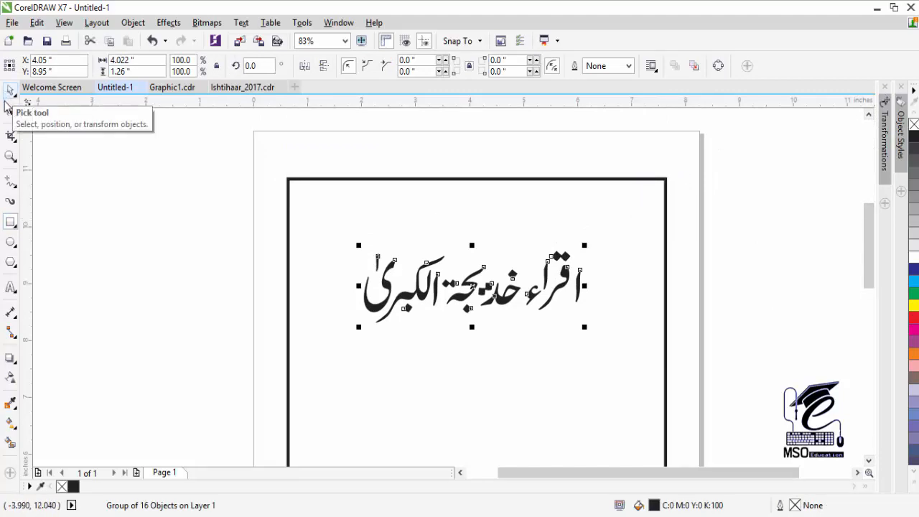
pyautogui.moveTo(288, 247); pyautogui.dragTo(666, 355)
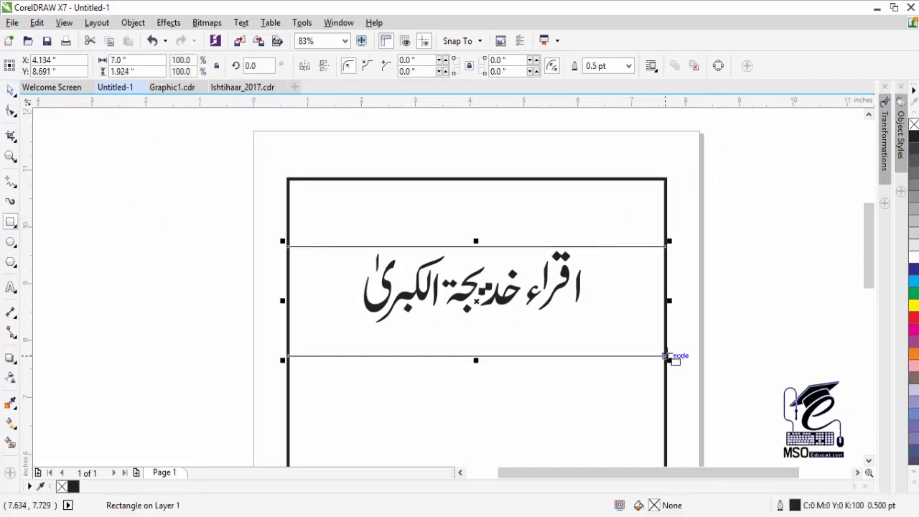
pyautogui.click(558, 347)
pyautogui.moveTo(670, 300); pyautogui.dragTo(673, 234)
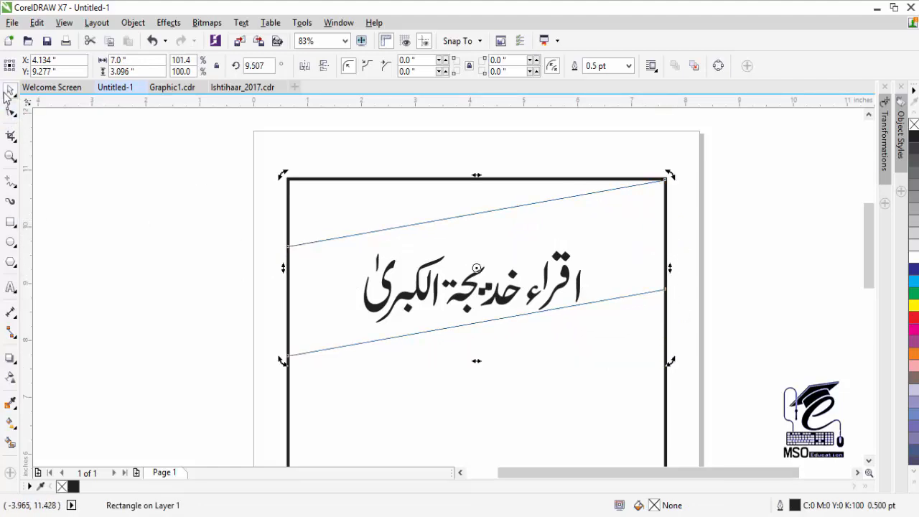
pyautogui.click(312, 242)
pyautogui.moveTo(476, 178)
pyautogui.mouseDown()
pyautogui.moveTo(476, 197)
pyautogui.moveTo(471, 180)
pyautogui.mouseUp()
pyautogui.moveTo(498, 319); pyautogui.dragTo(576, 271)
pyautogui.hotkey('ctrl', 'z')
pyautogui.click(478, 230)
# - Rotate the Urdu headline about 7° to follow the band and nudge it up inside
pyautogui.click(497, 301)
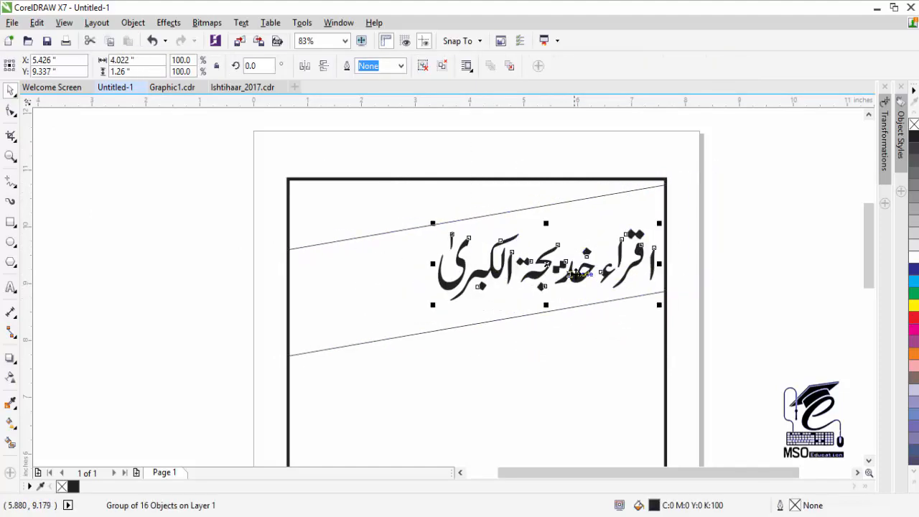
pyautogui.moveTo(661, 218)
pyautogui.mouseDown()
pyautogui.moveTo(649, 199)
pyautogui.moveTo(675, 212)
pyautogui.mouseUp()
pyautogui.click(535, 227)
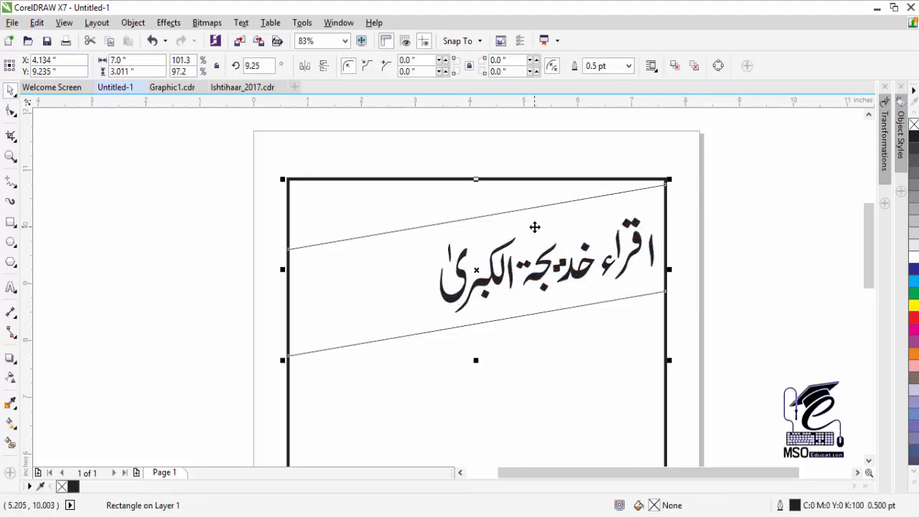
pyautogui.moveTo(547, 275); pyautogui.dragTo(549, 253)
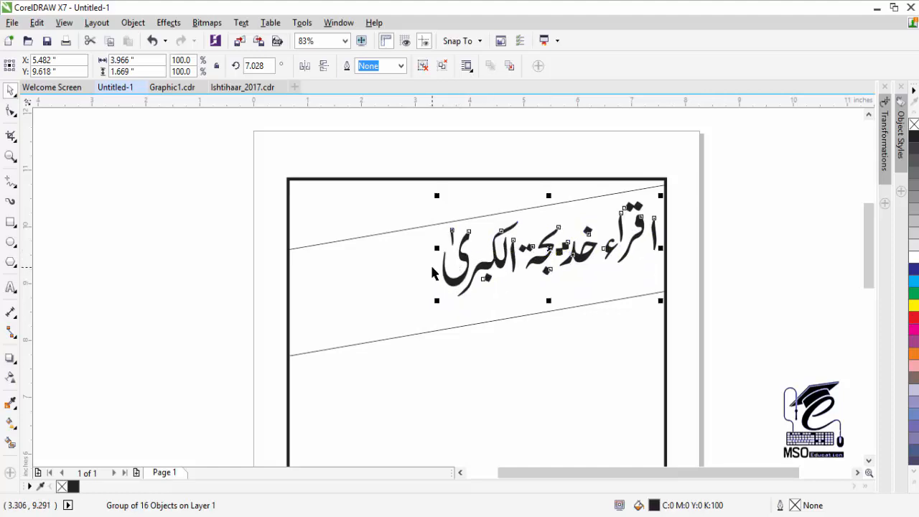
# - Add two text lines: 'TMK' and 'Sun Rise Public School'
pyautogui.click(11, 287)
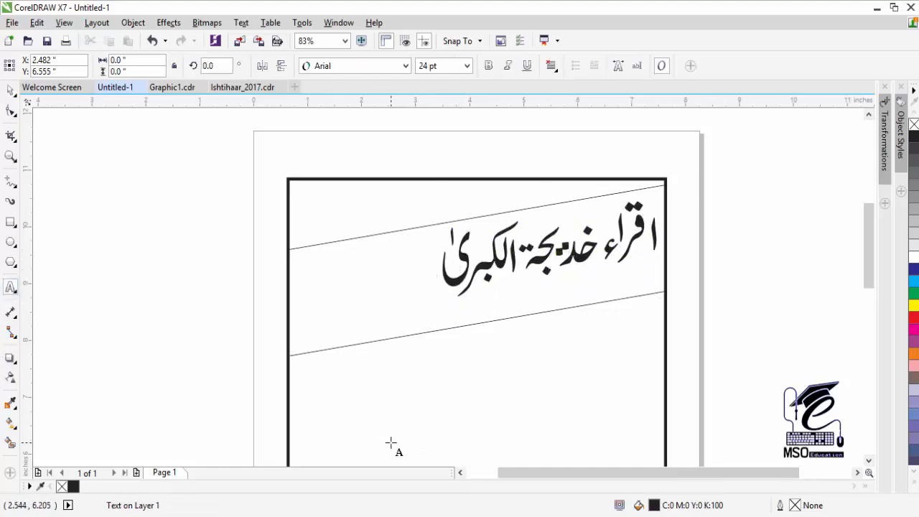
pyautogui.click(391, 443)
pyautogui.write('TMK')
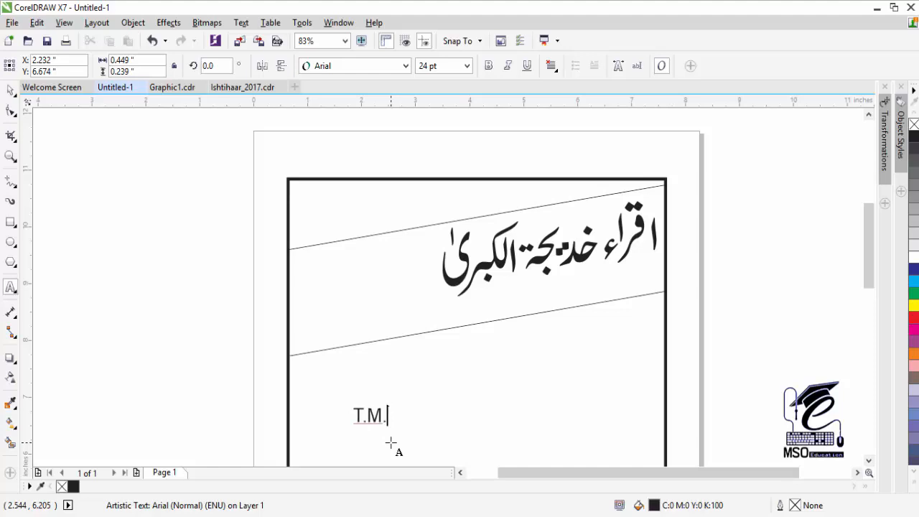
pyautogui.click(462, 374)
pyautogui.write('S')
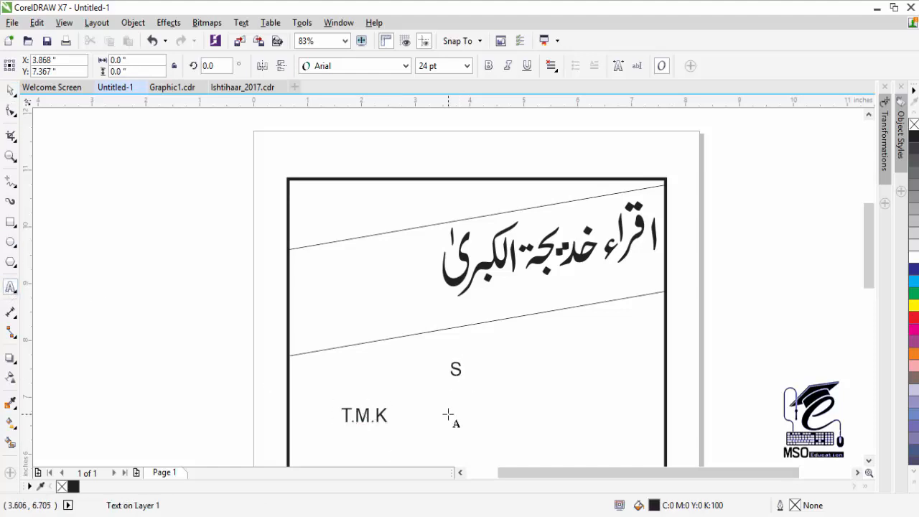
pyautogui.write('un Rise ')
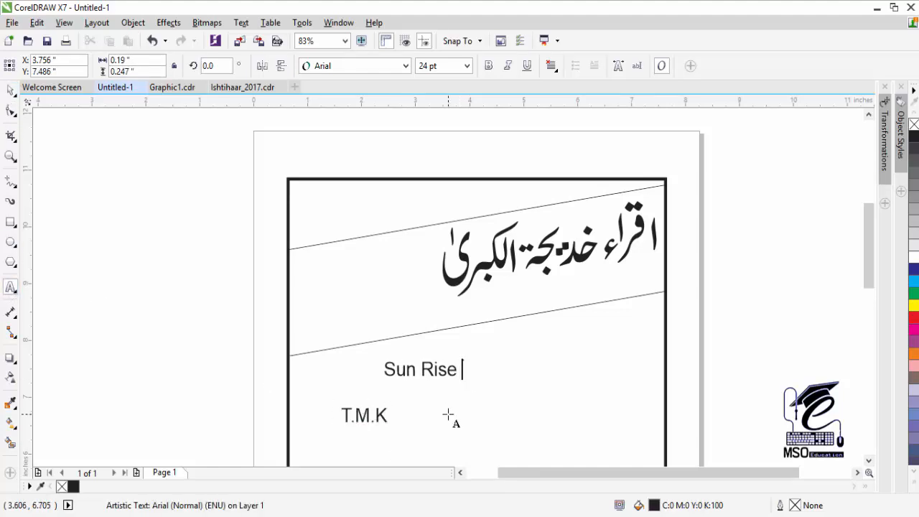
pyautogui.write('Public School')
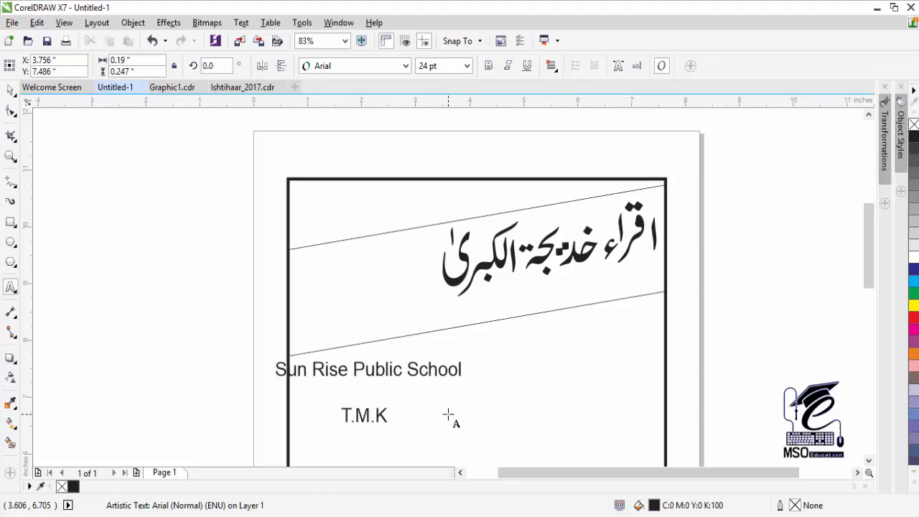
pyautogui.click(10, 89)
# - Set the T.M.K text in the Aharoni font
pyautogui.moveTo(364, 415); pyautogui.dragTo(701, 164)
pyautogui.click(406, 65)
pyautogui.moveTo(376, 135)
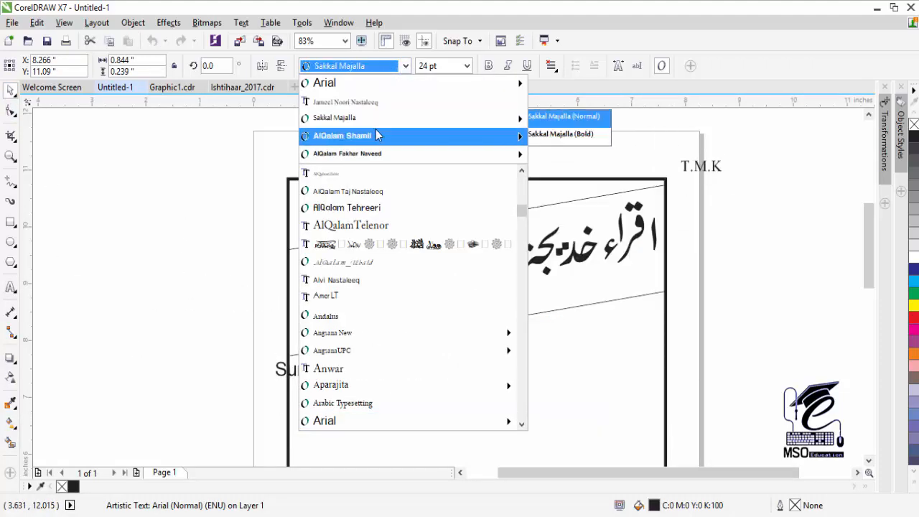
pyautogui.press('Down')
pyautogui.press('Down')
pyautogui.press('Down')
pyautogui.press('Down')
pyautogui.press('Down')
pyautogui.press('Down')
pyautogui.press('Down')
pyautogui.press('Down')
pyautogui.press('Down')
pyautogui.press('Down')
pyautogui.press('Down')
pyautogui.press('Down')
pyautogui.press('Down')
pyautogui.press('Down')
pyautogui.press('Down')
pyautogui.press('Down')
pyautogui.press('Down')
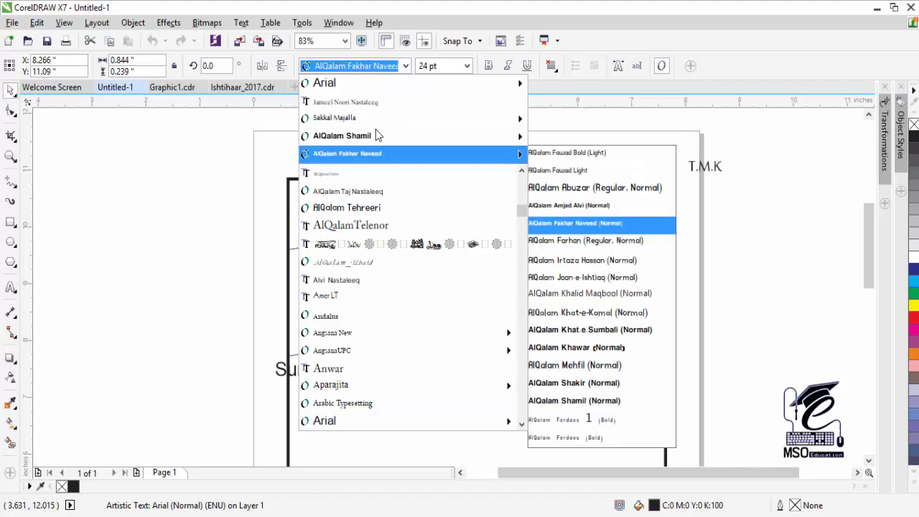
pyautogui.press('Down')
pyautogui.press('Down')
pyautogui.press('Down')
pyautogui.press('Down')
pyautogui.press('Down')
pyautogui.press('Down')
pyautogui.press('Down')
pyautogui.press('Down')
pyautogui.press('Down')
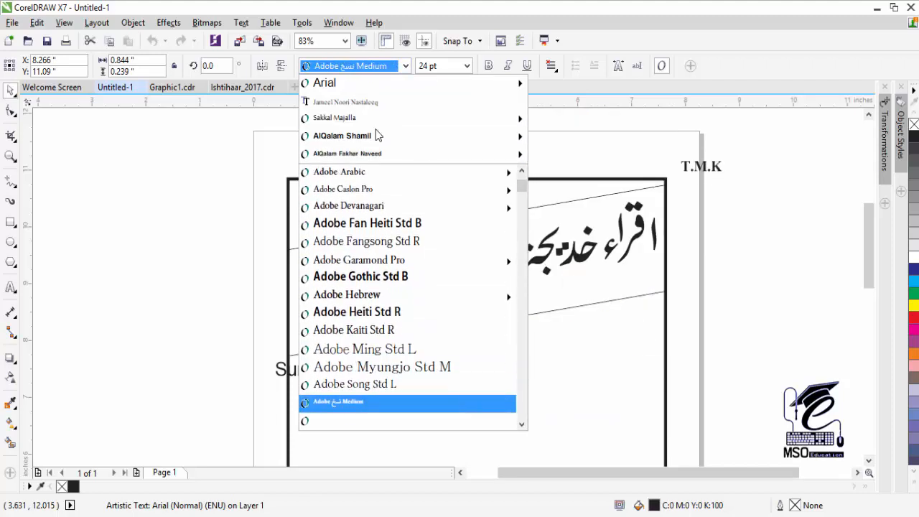
pyautogui.press('Down')
pyautogui.press('Down')
pyautogui.press('Down')
pyautogui.press('Down')
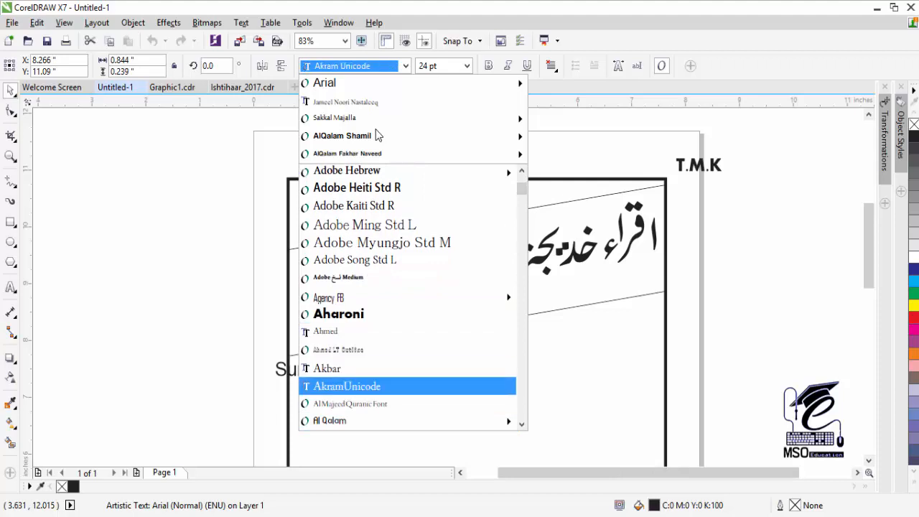
pyautogui.press('Up')
pyautogui.press('Up')
pyautogui.press('Up')
pyautogui.press('Up')
pyautogui.press('Return')
# - Place T.M.K above Sun Rise Public School in the band, both tilted 9.4°
pyautogui.moveTo(716, 170); pyautogui.dragTo(353, 287)
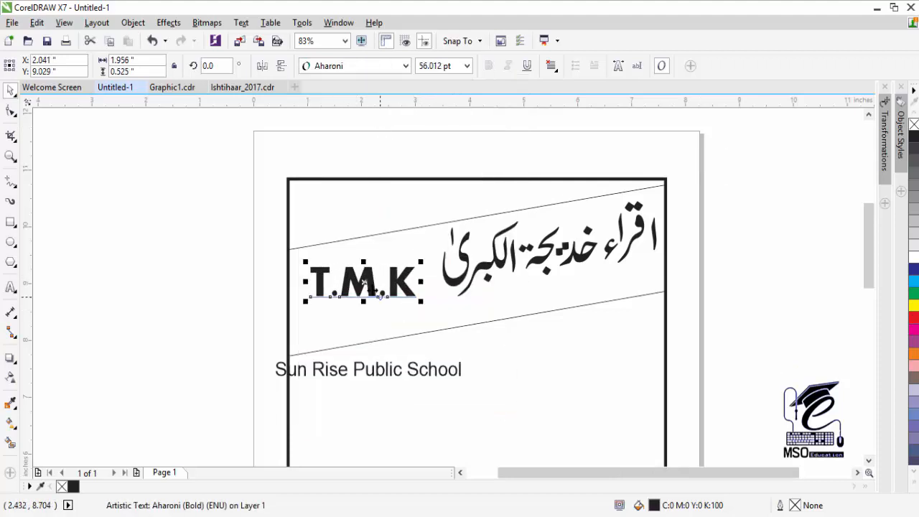
pyautogui.moveTo(351, 375); pyautogui.dragTo(386, 303)
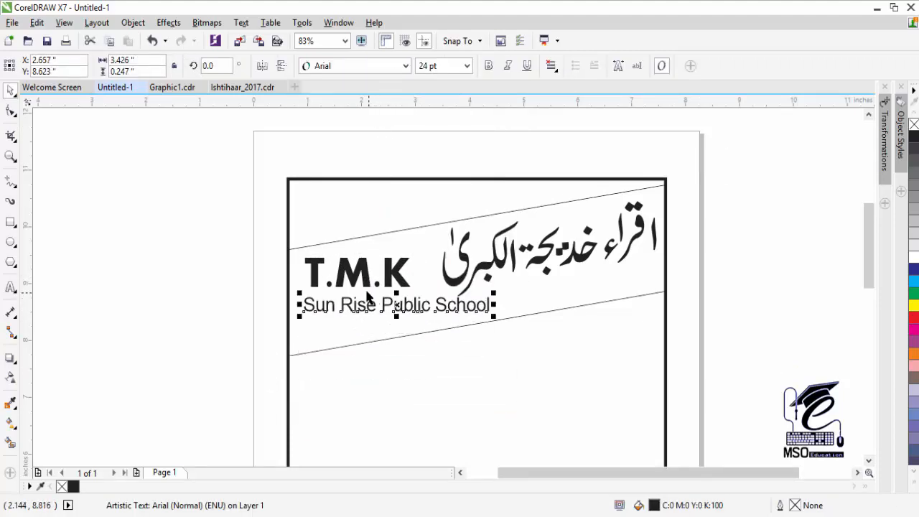
pyautogui.keyDown('shift'); pyautogui.click(369, 282); pyautogui.keyUp('shift')
pyautogui.click(399, 267)
pyautogui.moveTo(494, 252)
pyautogui.mouseDown()
pyautogui.moveTo(486, 227)
pyautogui.moveTo(491, 239)
pyautogui.mouseUp()
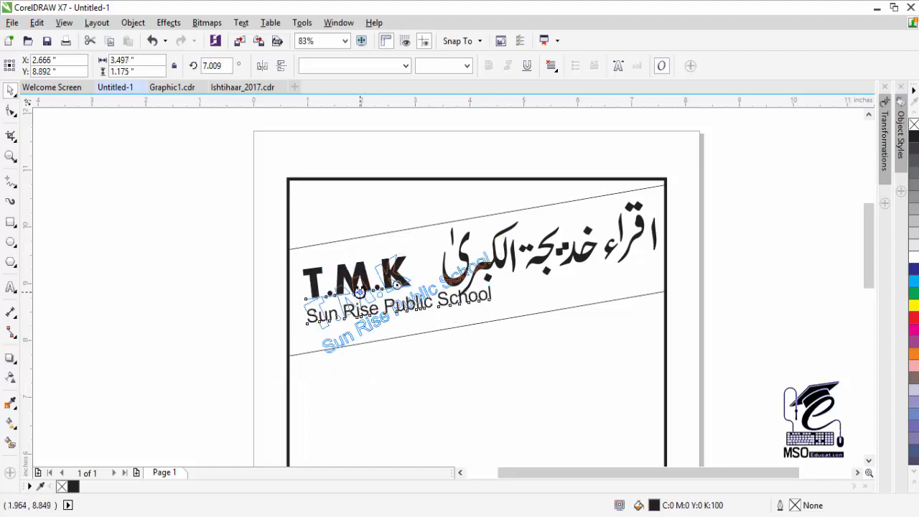
pyautogui.click(364, 293)
pyautogui.hotkey('ctrl', 'z')
pyautogui.moveTo(395, 290); pyautogui.dragTo(395, 311)
pyautogui.click(316, 300)
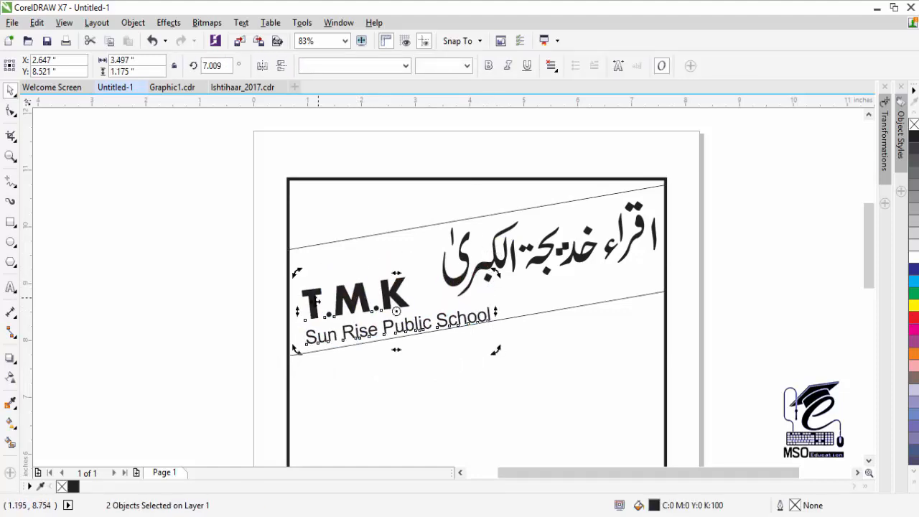
pyautogui.moveTo(295, 350); pyautogui.dragTo(294, 359)
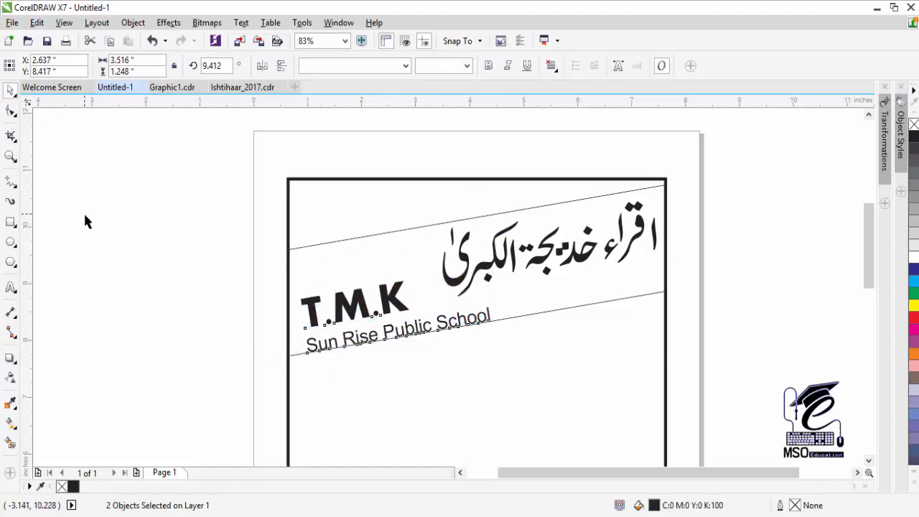
# - Enlarge T.M.K to roughly 78 pt and shift it up-right in the band
pyautogui.click(210, 308)
pyautogui.click(356, 293)
pyautogui.moveTo(420, 267); pyautogui.dragTo(437, 257)
pyautogui.moveTo(362, 283); pyautogui.dragTo(373, 266)
# - Set Sun Rise Public School in Aharoni and enlarge it to about 36 pt
pyautogui.click(386, 319)
pyautogui.moveTo(160, 175); pyautogui.dragTo(402, 320)
pyautogui.click(407, 66)
pyautogui.click(379, 101)
pyautogui.moveTo(560, 280); pyautogui.dragTo(587, 269)
# - Nudge the texts left and group all three headline texts with Ctrl+G
pyautogui.keyDown('shift'); pyautogui.click(376, 270); pyautogui.keyUp('shift')
pyautogui.press('Left')
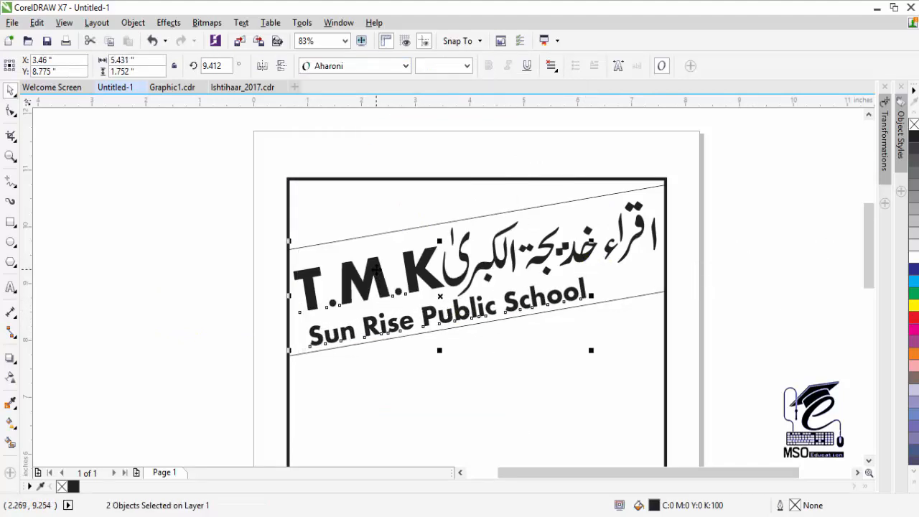
pyautogui.click(219, 288)
pyautogui.click(331, 339)
pyautogui.click(182, 331)
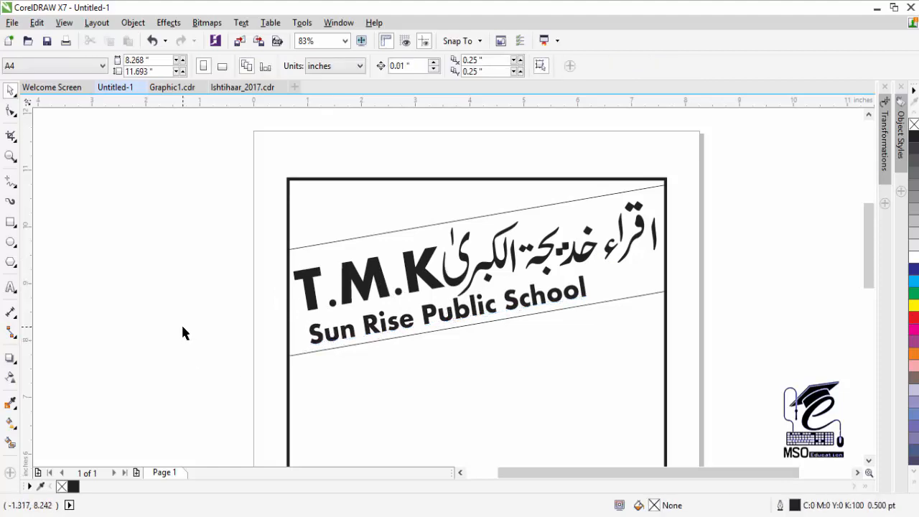
pyautogui.click(415, 269)
pyautogui.keyDown('shift'); pyautogui.click(440, 310); pyautogui.keyUp('shift')
pyautogui.hotkey('ctrl', 'g')
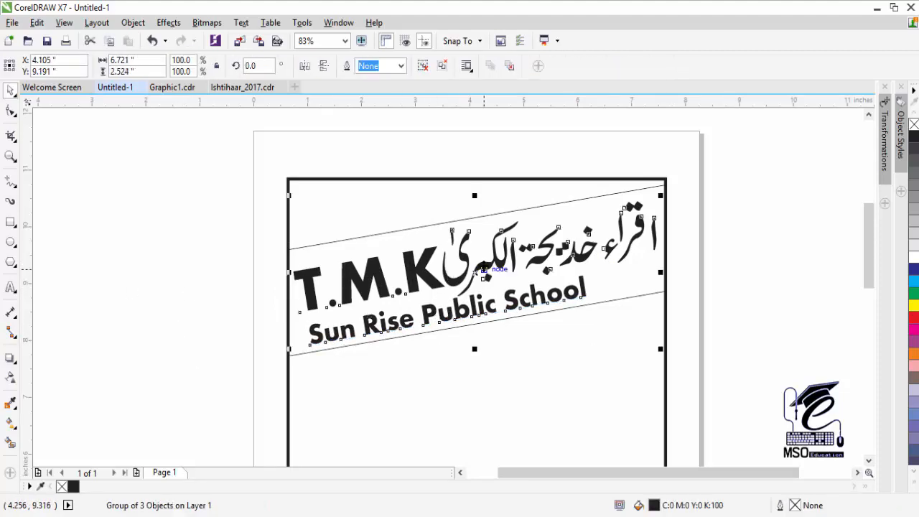
pyautogui.click(476, 271)
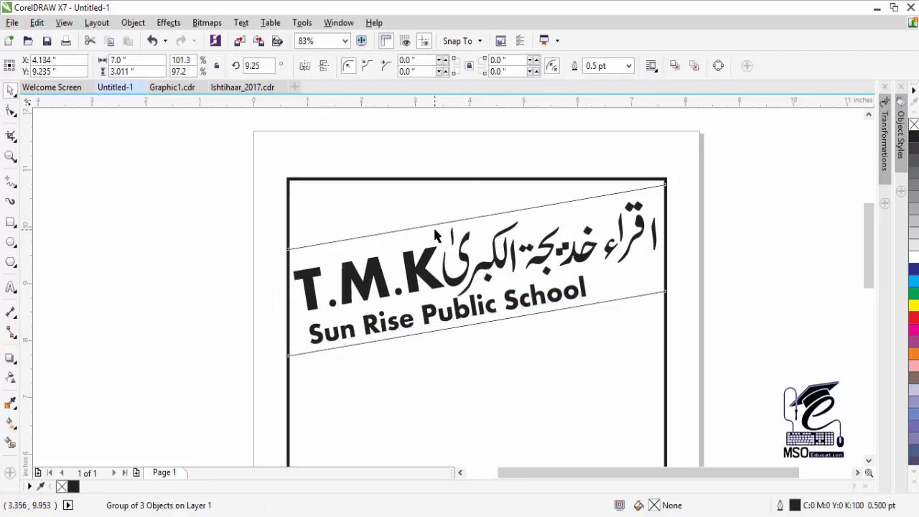
# - Fill the slanted band black and group the headline texts sitting on it
pyautogui.click(915, 486)
pyautogui.click(903, 199)
pyautogui.moveTo(751, 160); pyautogui.dragTo(278, 371)
pyautogui.hotkey('ctrl', 'g')
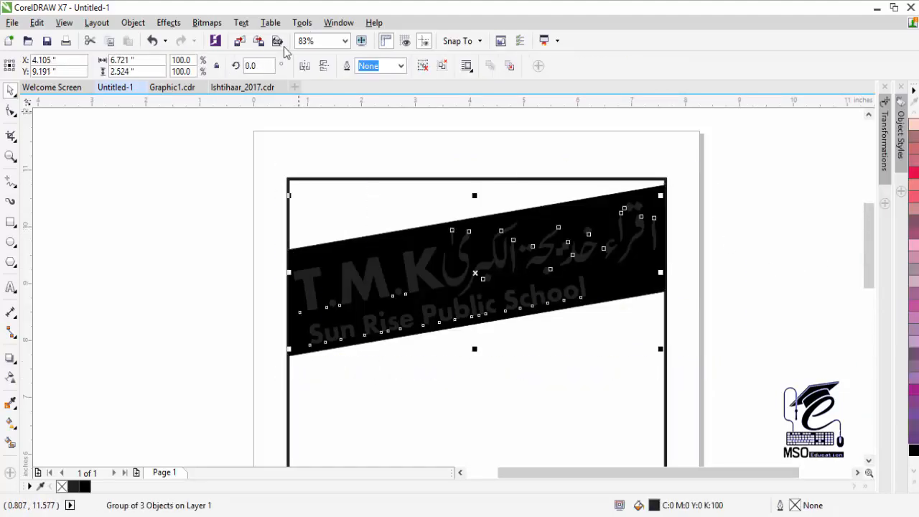
# - Recolour the grouped headline texts white
pyautogui.click(915, 487)
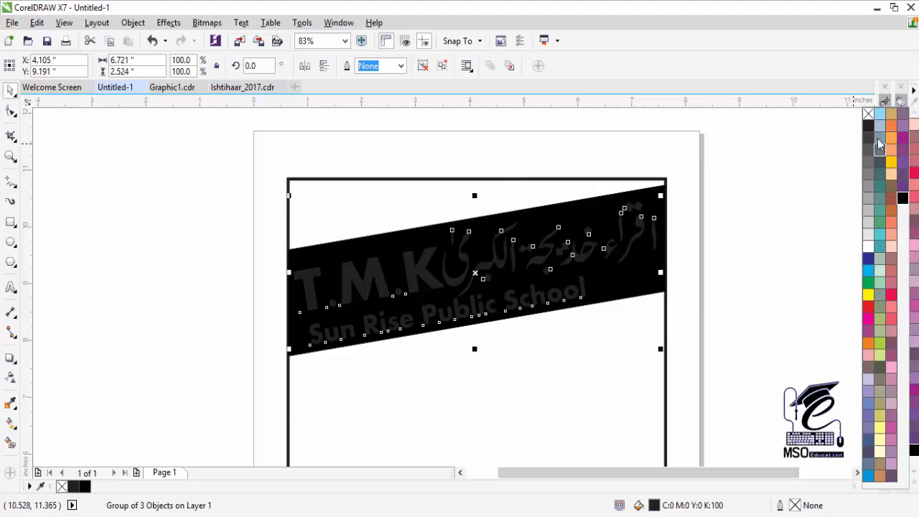
pyautogui.click(870, 115)
pyautogui.click(868, 246)
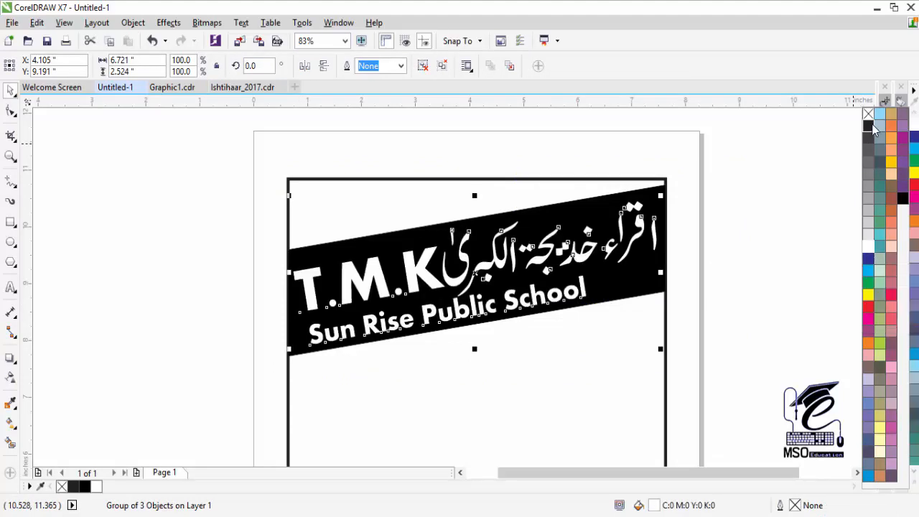
pyautogui.click(754, 287)
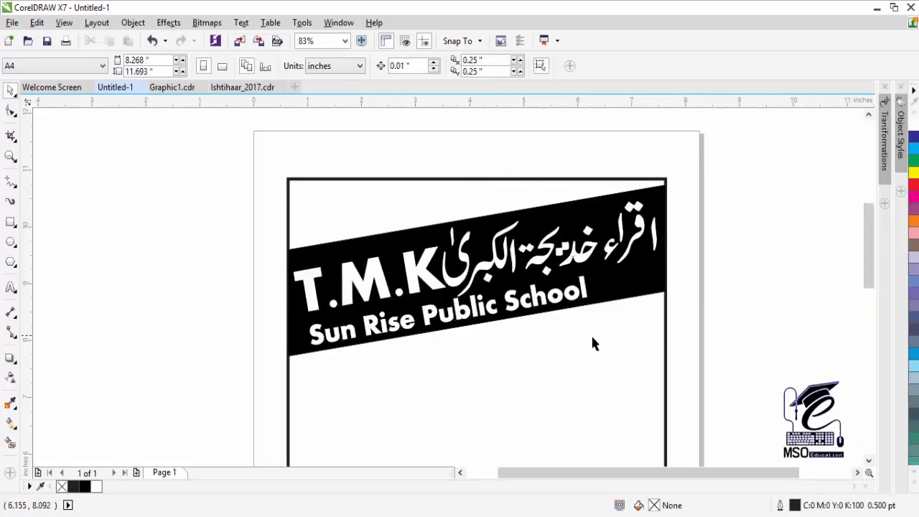
pyautogui.click(869, 460)
pyautogui.click(868, 461)
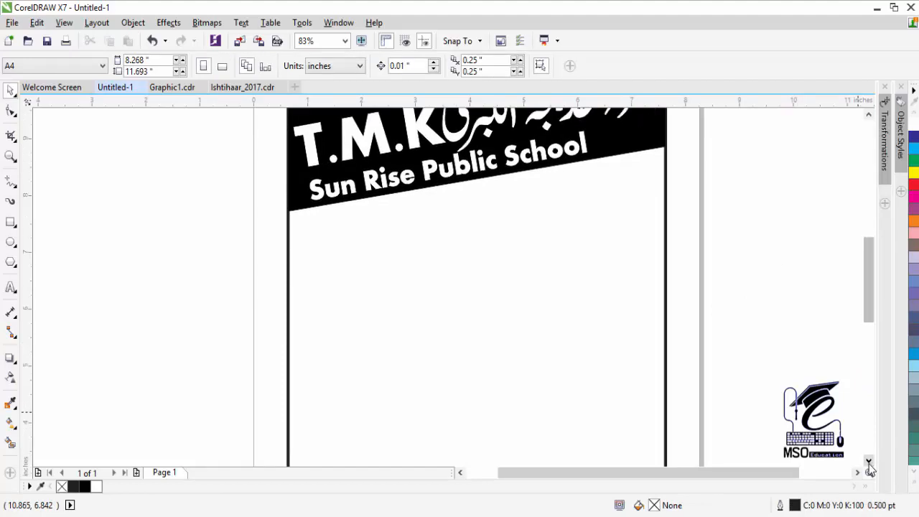
pyautogui.click(868, 462)
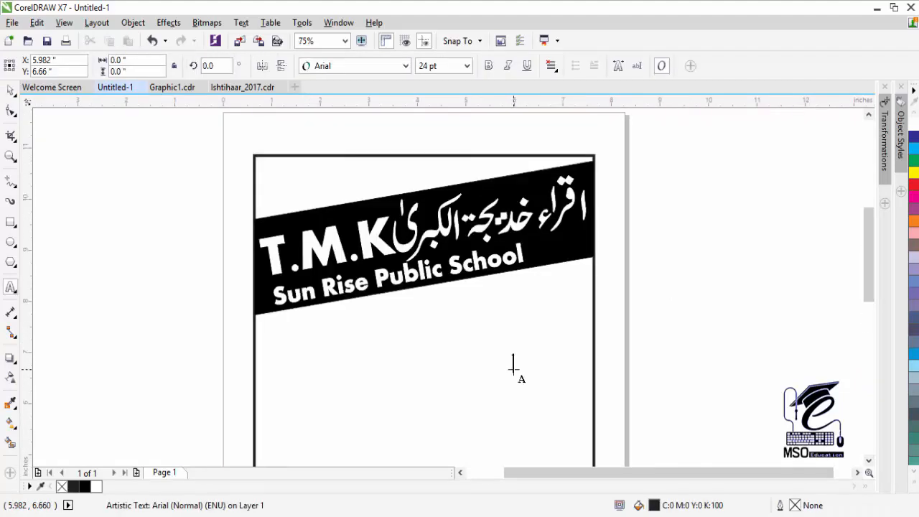
# - Type a 24 pt Sakkal Majalla Urdu line, colour it rich black, place it under the band
pyautogui.hotkey('alt', 'shift')
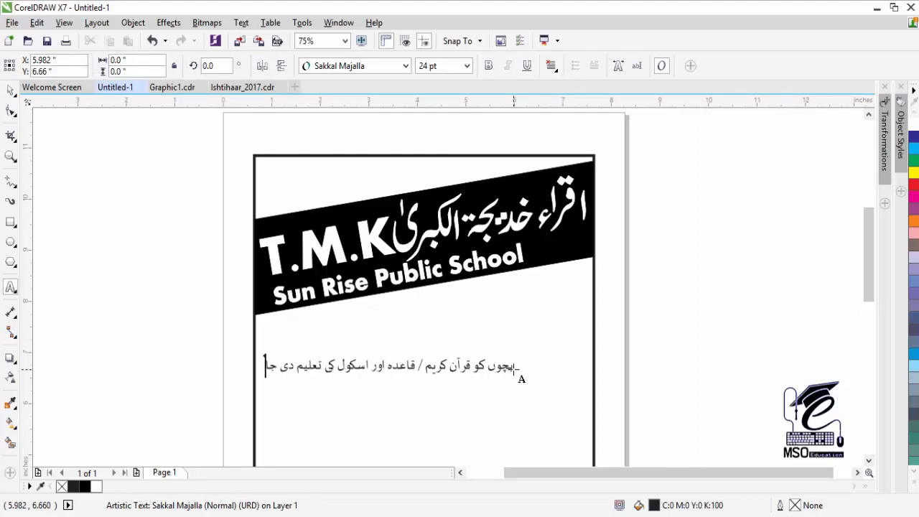
pyautogui.click(10, 91)
pyautogui.click(914, 483)
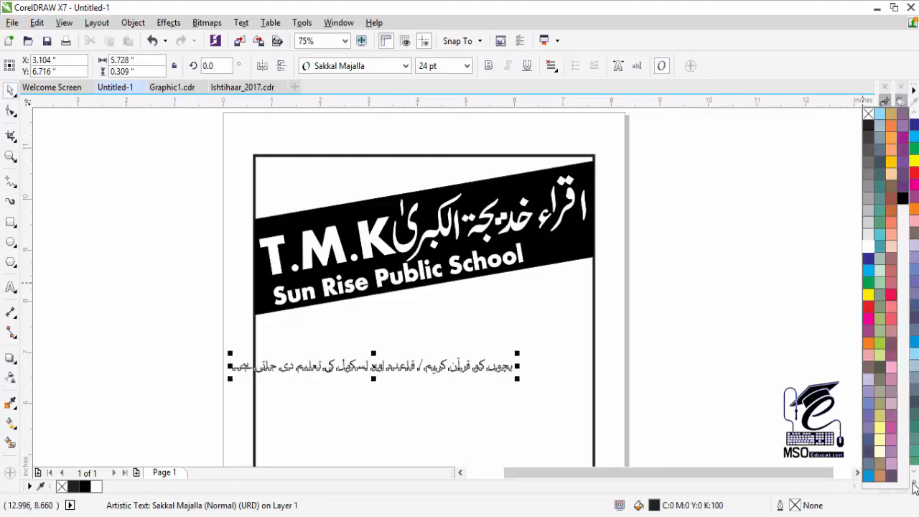
pyautogui.click(902, 199)
pyautogui.moveTo(481, 369); pyautogui.dragTo(534, 271)
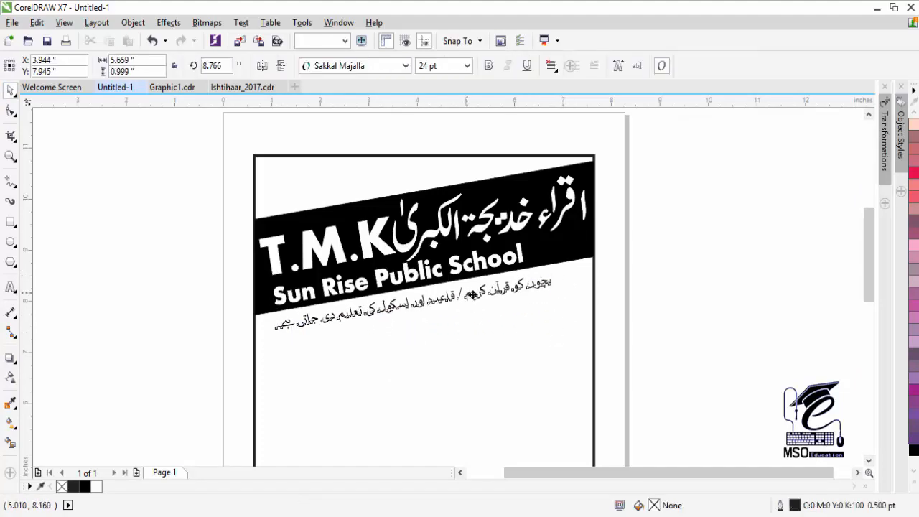
# - Level the Urdu sentence to 0° and draw a rectangle around it
pyautogui.click(11, 226)
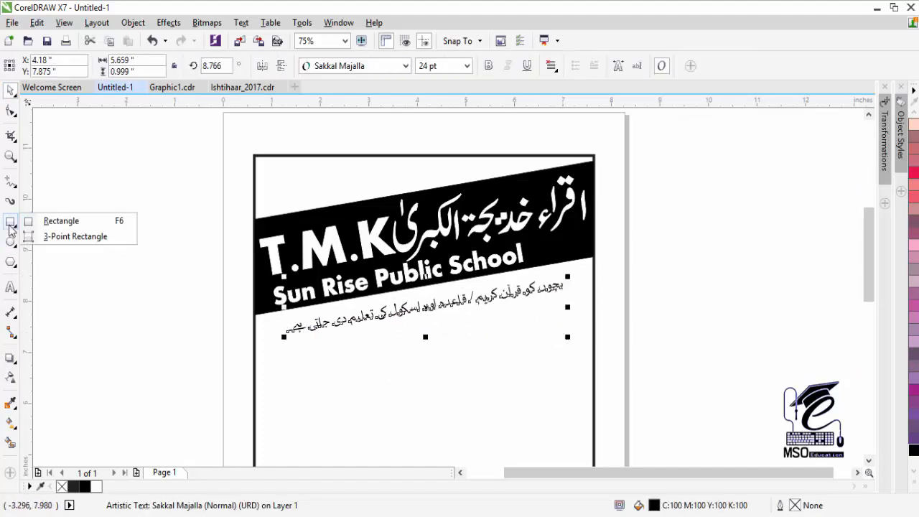
pyautogui.click(43, 221)
pyautogui.hotkey('ctrl', 'z')
pyautogui.moveTo(277, 315); pyautogui.dragTo(572, 343)
# - Centre the Urdu sentence horizontally and vertically within the rectangle
pyautogui.click(10, 90)
pyautogui.click(353, 326)
pyautogui.keyDown('shift'); pyautogui.click(353, 342); pyautogui.keyUp('shift')
pyautogui.press('c')
pyautogui.press('e')
pyautogui.click(446, 349)
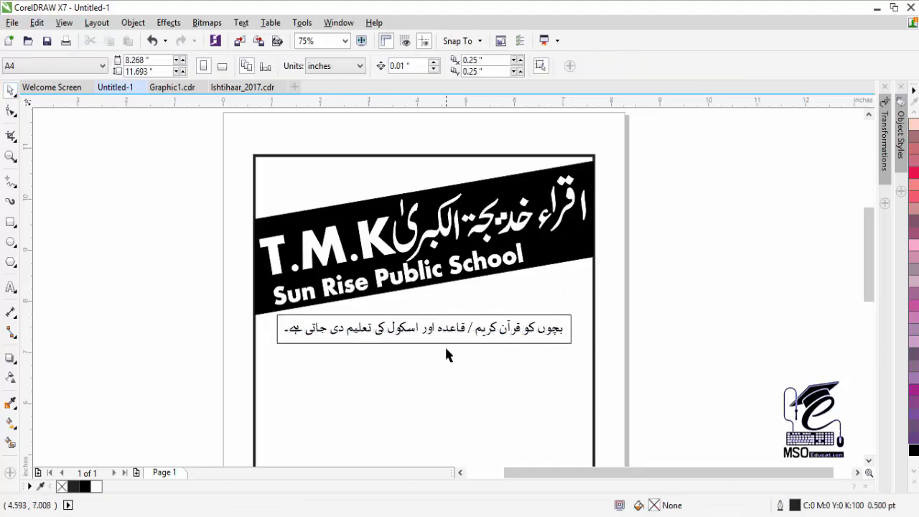
# - Round the corners of the 6.056 × 0.556 in rectangle
pyautogui.click(280, 313)
pyautogui.click(11, 114)
pyautogui.moveTo(278, 315); pyautogui.dragTo(285, 317)
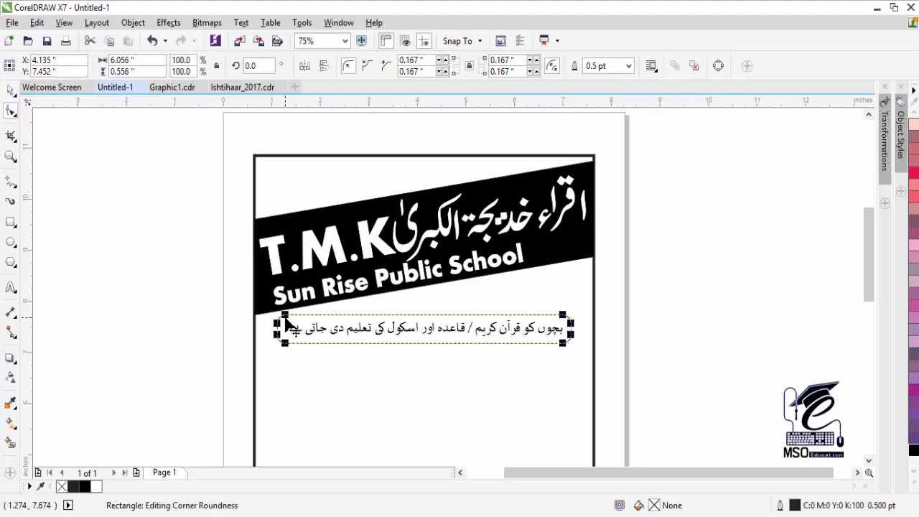
pyautogui.click(10, 90)
pyautogui.click(70, 213)
pyautogui.click(551, 332)
pyautogui.moveTo(551, 331); pyautogui.dragTo(551, 332)
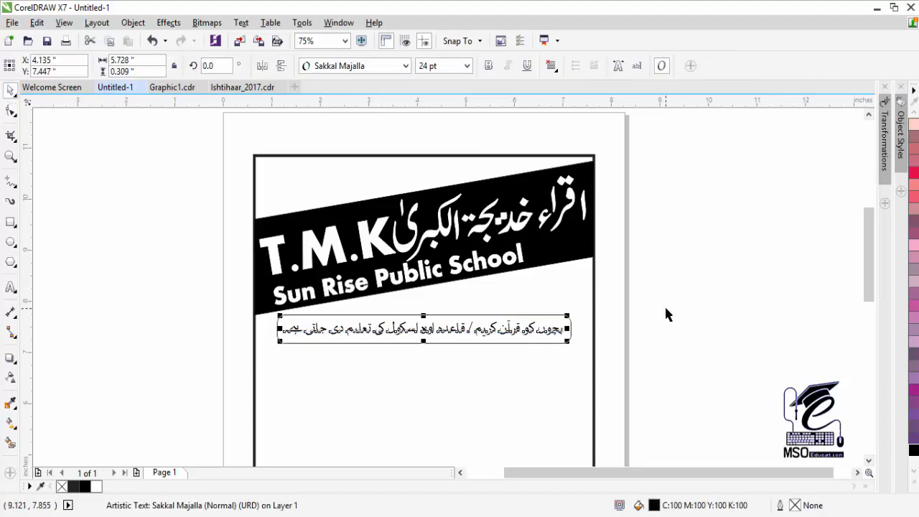
pyautogui.moveTo(527, 328); pyautogui.dragTo(551, 329)
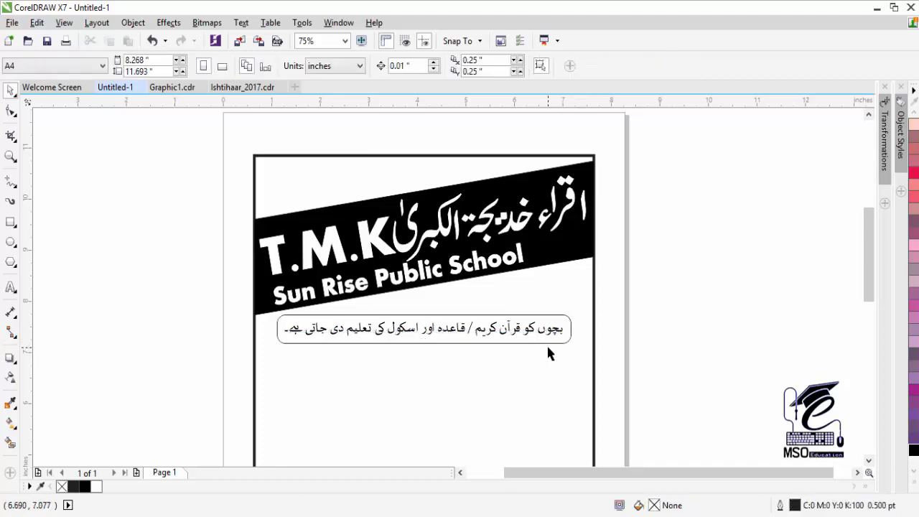
# - Fill the rounded rectangle black and make the Urdu text white with a white outline
pyautogui.click(546, 344)
pyautogui.click(913, 450)
pyautogui.click(544, 333)
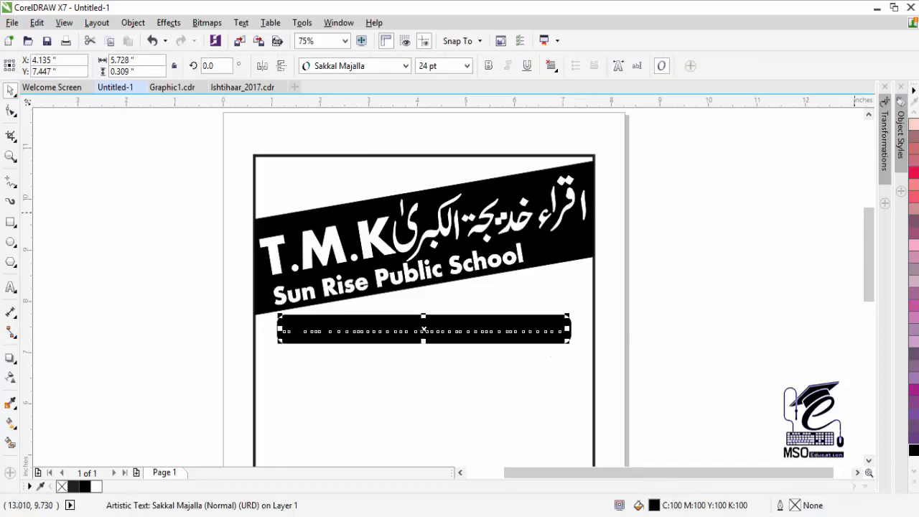
pyautogui.click(914, 483)
pyautogui.click(901, 168)
pyautogui.rightClick(902, 168)
pyautogui.click(531, 370)
pyautogui.click(481, 331)
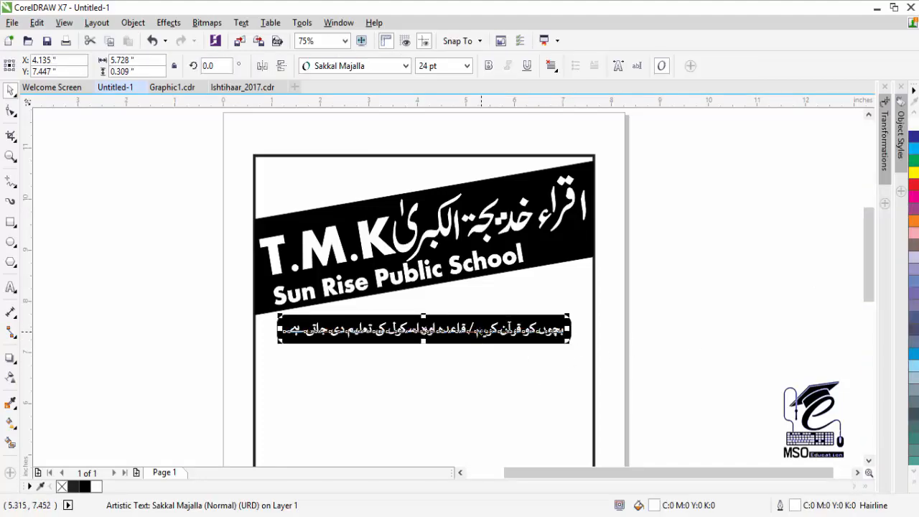
pyautogui.keyDown('shift'); pyautogui.click(490, 321); pyautogui.keyUp('shift')
# - Make the black box taller downward and nudge the Urdu text down
pyautogui.click(569, 330)
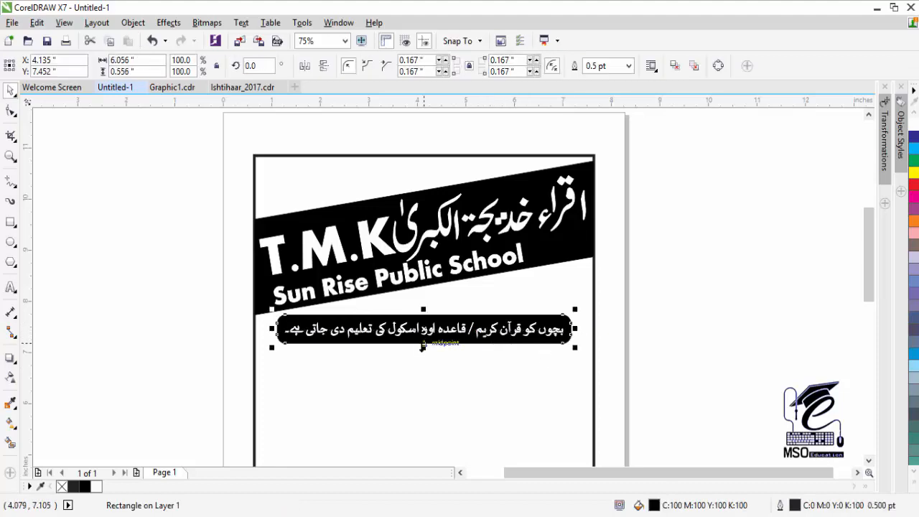
pyautogui.moveTo(423, 348); pyautogui.dragTo(423, 370)
pyautogui.click(514, 329)
pyautogui.press('Down')
pyautogui.press('Down')
pyautogui.press('Down')
pyautogui.press('Down')
pyautogui.press('Down')
pyautogui.press('Down')
pyautogui.press('Down')
pyautogui.press('Down')
pyautogui.press('Down')
pyautogui.press('Down')
pyautogui.press('Down')
pyautogui.press('Down')
pyautogui.press('Down')
pyautogui.press('Down')
pyautogui.press('Down')
pyautogui.press('Down')
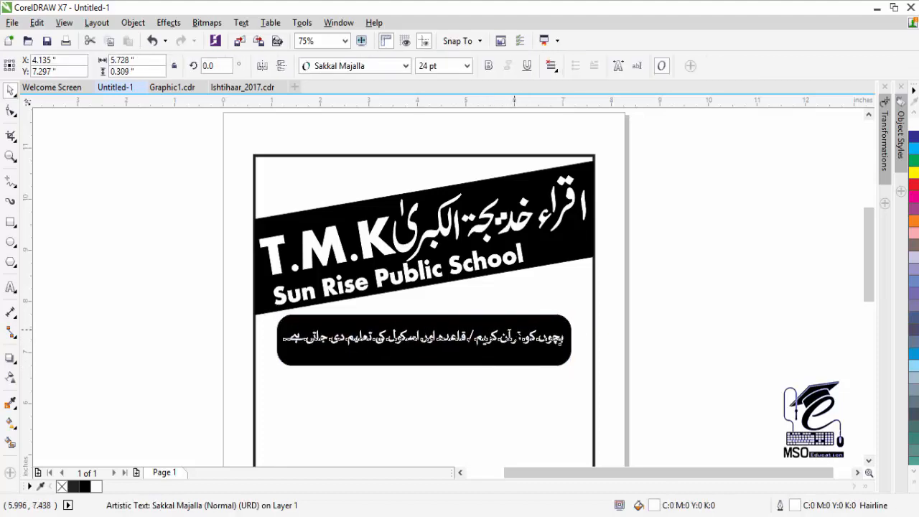
pyautogui.press('Down')
pyautogui.press('Down')
pyautogui.press('Down')
pyautogui.press('Down')
pyautogui.press('Down')
pyautogui.press('Down')
pyautogui.press('Down')
pyautogui.press('Down')
pyautogui.press('Down')
pyautogui.press('Down')
pyautogui.press('Down')
pyautogui.press('Down')
pyautogui.click(514, 329)
# - Knife a strip off the top of the black box and move it beside the page
pyautogui.click(14, 115)
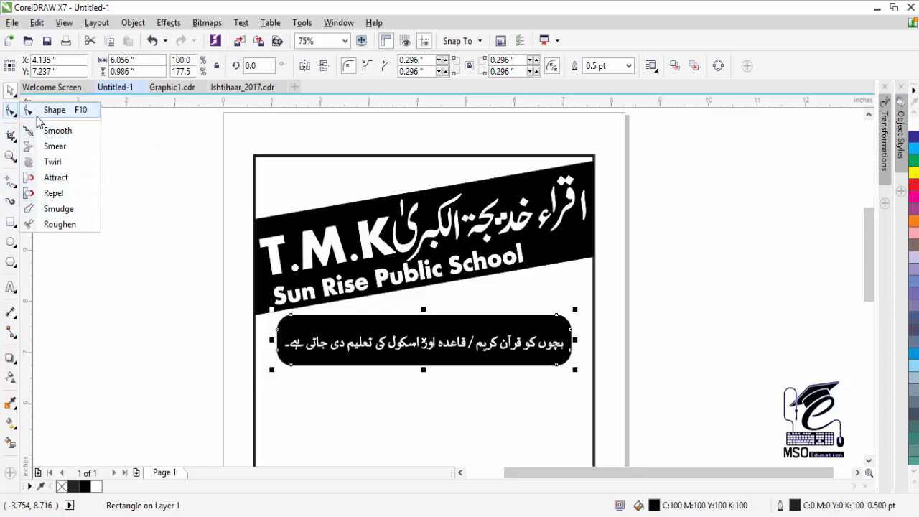
pyautogui.click(14, 139)
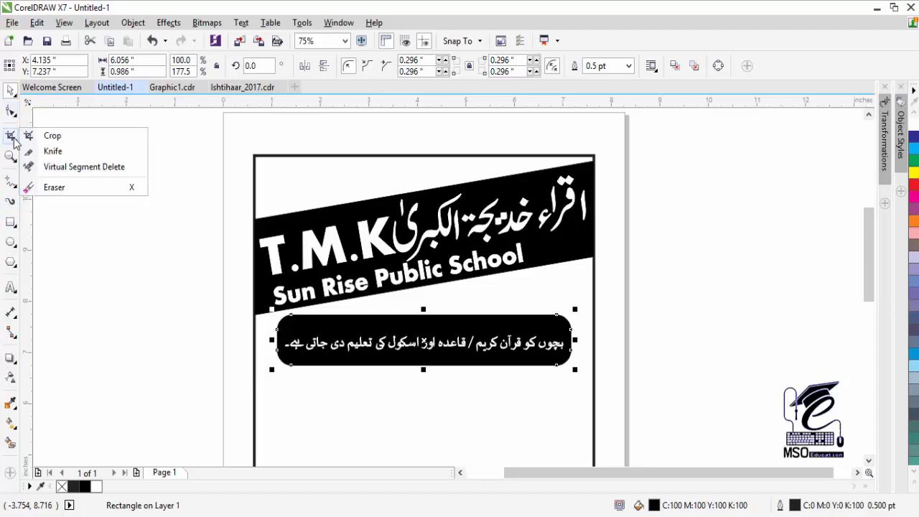
pyautogui.click(43, 151)
pyautogui.moveTo(279, 325); pyautogui.dragTo(579, 322)
pyautogui.press('space')
pyautogui.moveTo(344, 321); pyautogui.dragTo(648, 339)
# - Centre the Urdu text vertically on the black bar
pyautogui.moveTo(611, 307); pyautogui.dragTo(273, 396)
pyautogui.hotkey('ctrl', 'g')
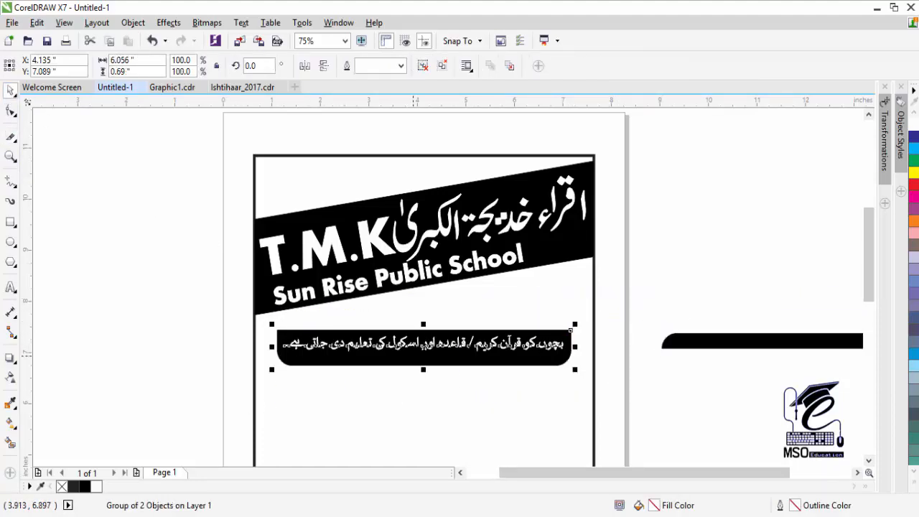
pyautogui.hotkey('ctrl', 'u')
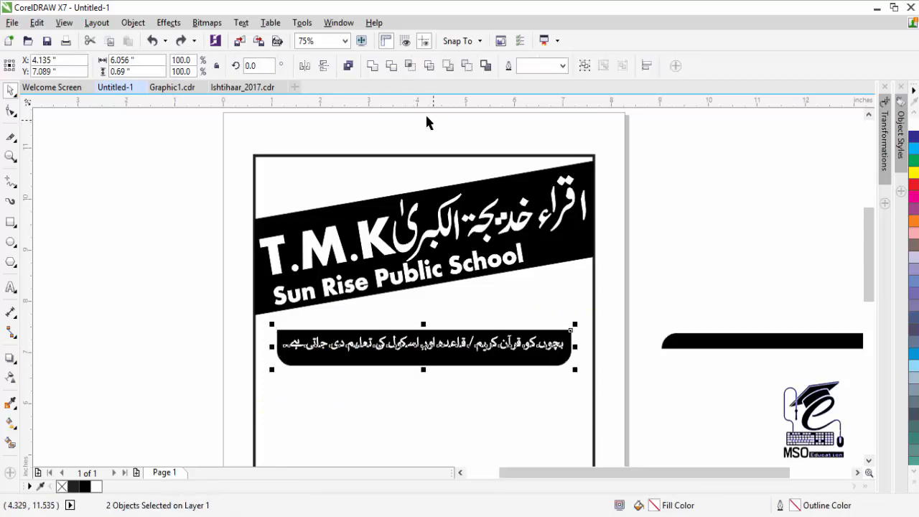
pyautogui.press('e')
pyautogui.click(410, 377)
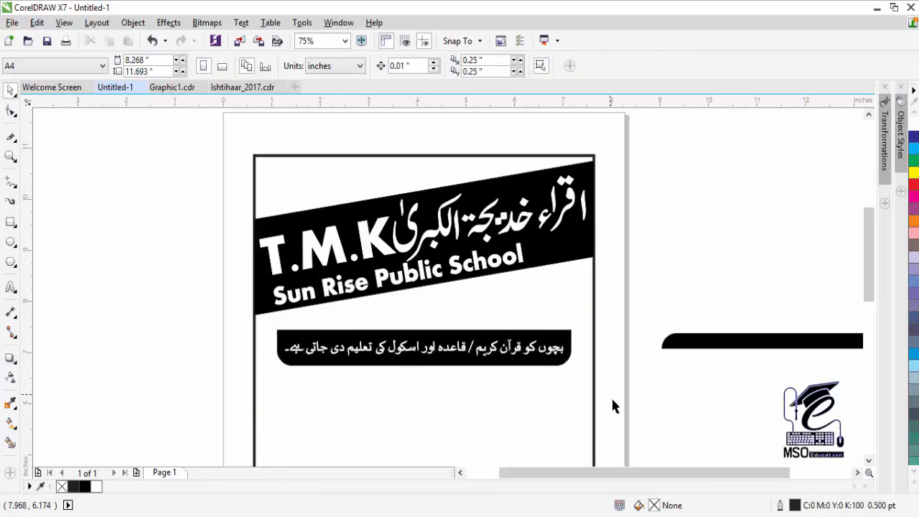
# - Rotate the black bar and its text to follow the header slant under Sun Rise Public School
pyautogui.moveTo(617, 406); pyautogui.dragTo(260, 309)
pyautogui.moveTo(403, 345); pyautogui.dragTo(428, 336)
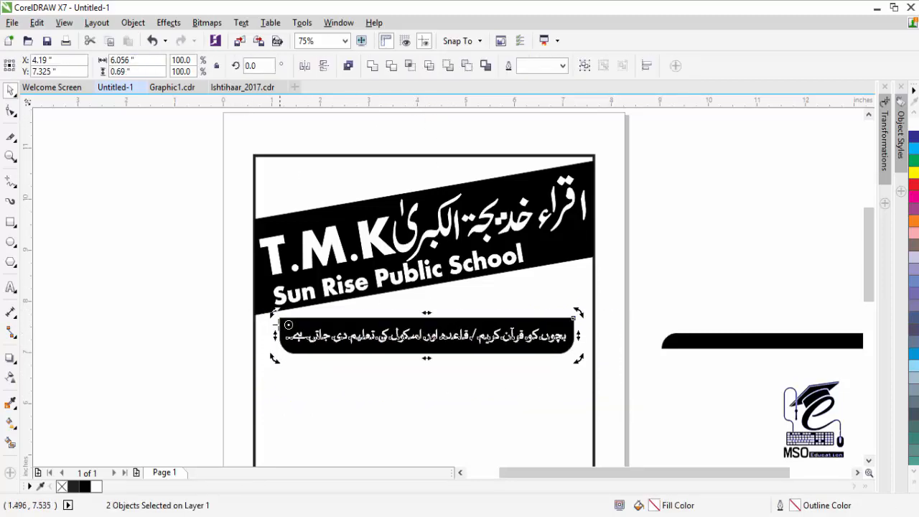
pyautogui.moveTo(578, 313); pyautogui.dragTo(559, 268)
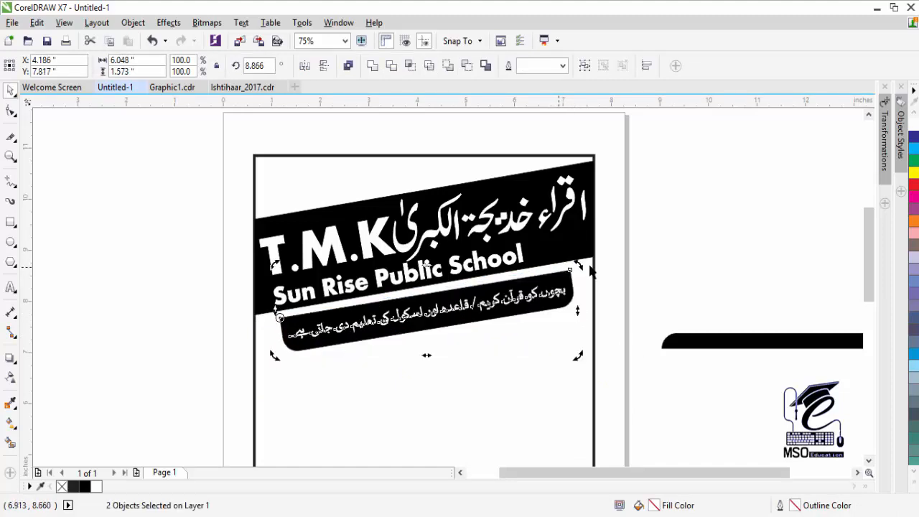
pyautogui.click(9, 161)
pyautogui.moveTo(243, 173); pyautogui.dragTo(606, 368)
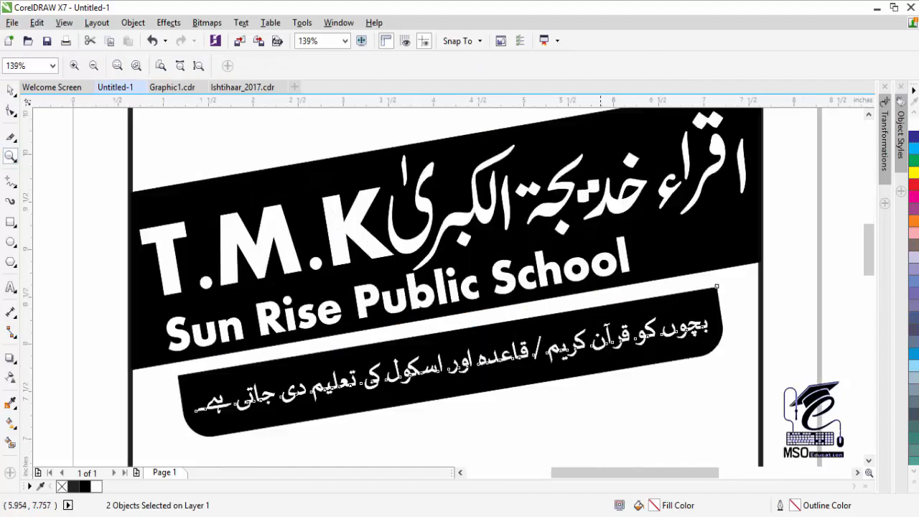
pyautogui.click(10, 93)
pyautogui.moveTo(730, 293); pyautogui.dragTo(731, 276)
pyautogui.hotkey('ctrl', 'z')
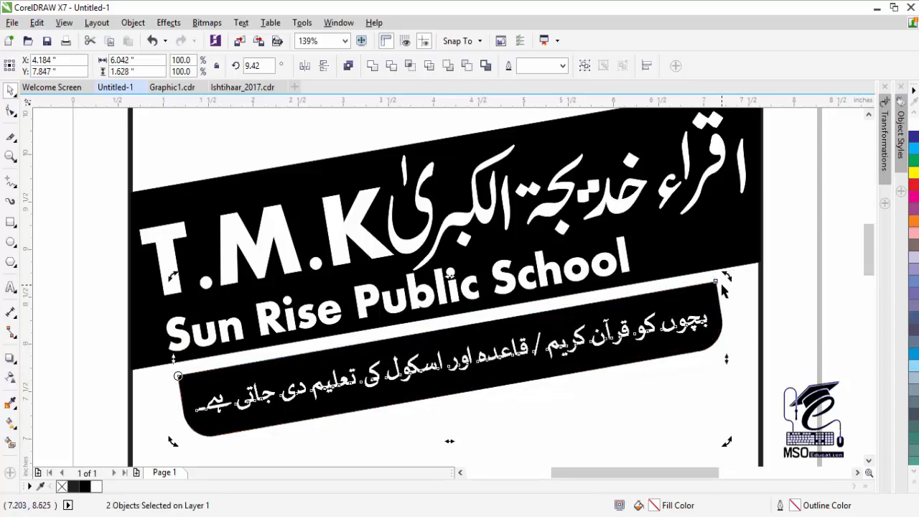
# - Fine-tune the bar's tilt to about 9.4° at close zoom, then return to the full page
pyautogui.click(10, 156)
pyautogui.moveTo(432, 248); pyautogui.dragTo(738, 387)
pyautogui.click(10, 91)
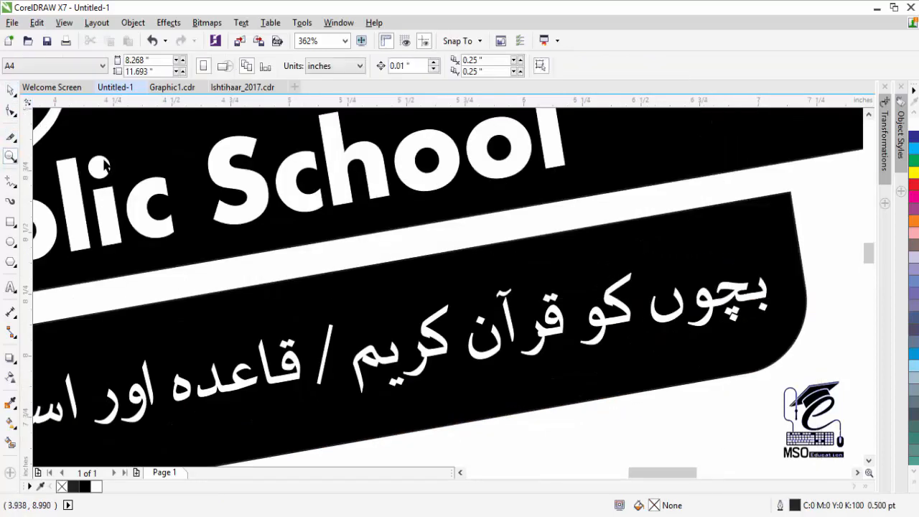
pyautogui.click(781, 209)
pyautogui.moveTo(806, 192)
pyautogui.mouseDown()
pyautogui.moveTo(813, 187)
pyautogui.moveTo(812, 196)
pyautogui.mouseUp()
pyautogui.doubleClick(10, 156)
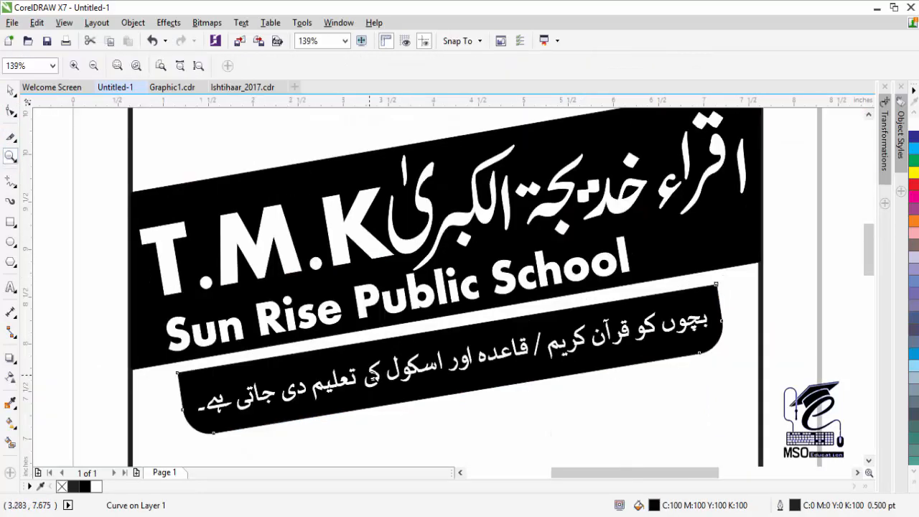
pyautogui.rightClick(392, 389)
pyautogui.click(10, 91)
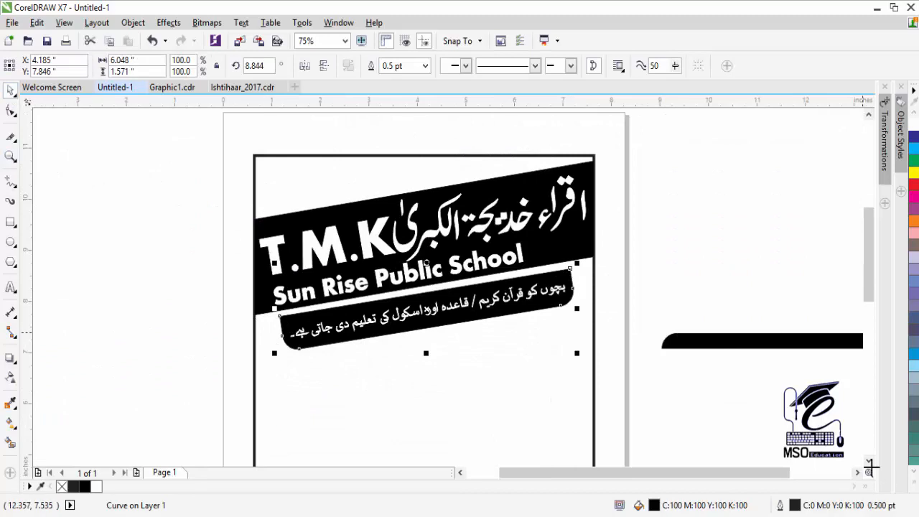
pyautogui.scroll(-1, 869, 466)
pyautogui.press('Escape')
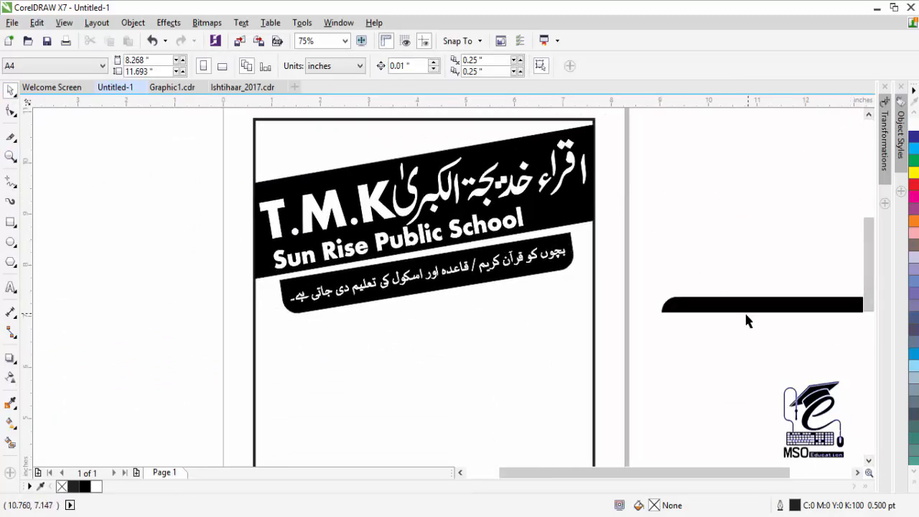
# - Type the Urdu line داخلے جاری ہیں۔ below the black bar and set it in Jameel Noori Nastaleeq
pyautogui.press('F8')
pyautogui.click(550, 379)
pyautogui.write('داخلے جاری ہیں۔')
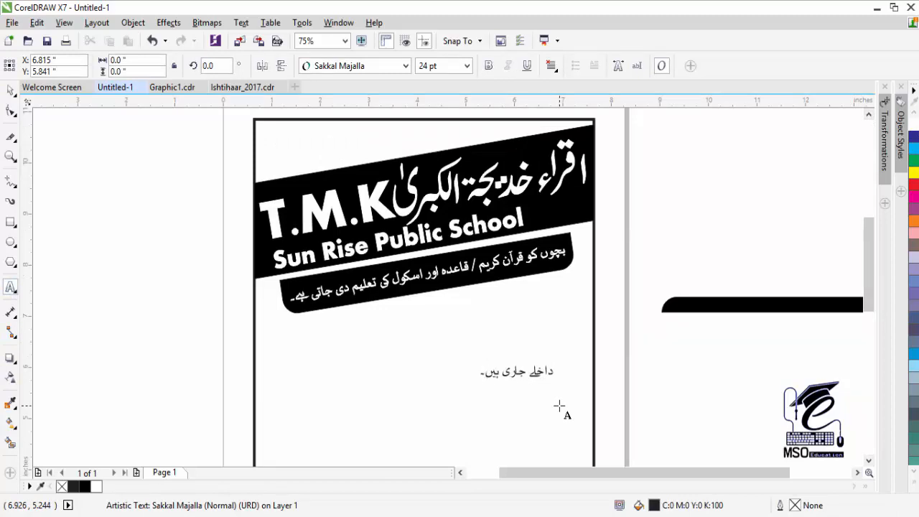
pyautogui.hotkey('ctrl', 'a')
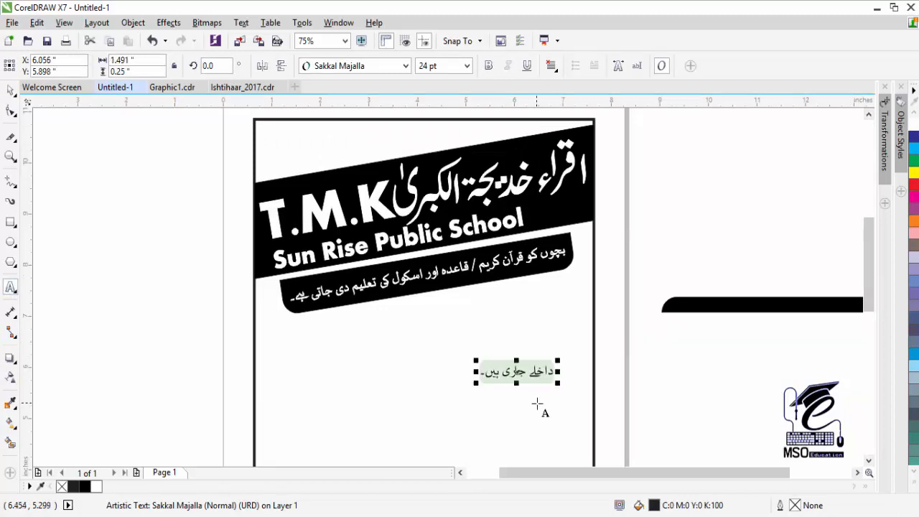
pyautogui.click(403, 65)
pyautogui.click(372, 142)
# - Enlarge the Urdu line to about 79 pt, centre it on the page, and fill it rich black
pyautogui.click(11, 92)
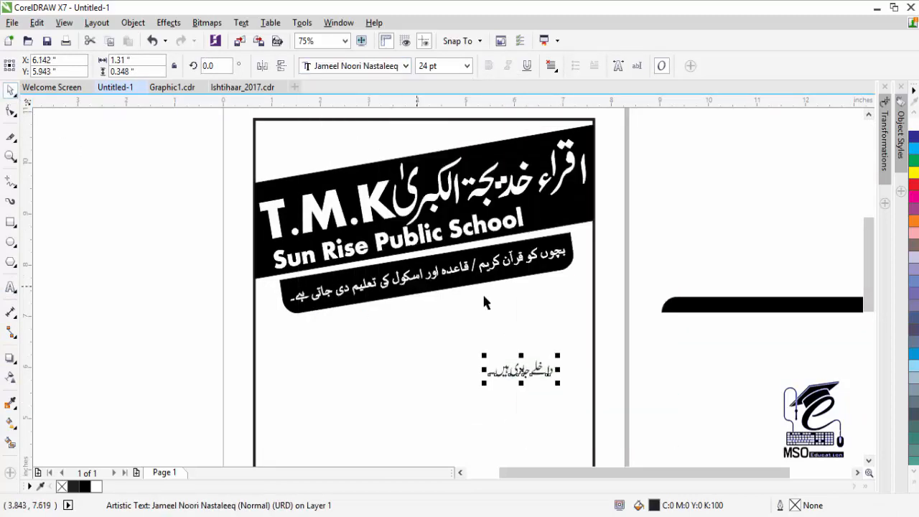
pyautogui.moveTo(558, 357); pyautogui.dragTo(490, 364)
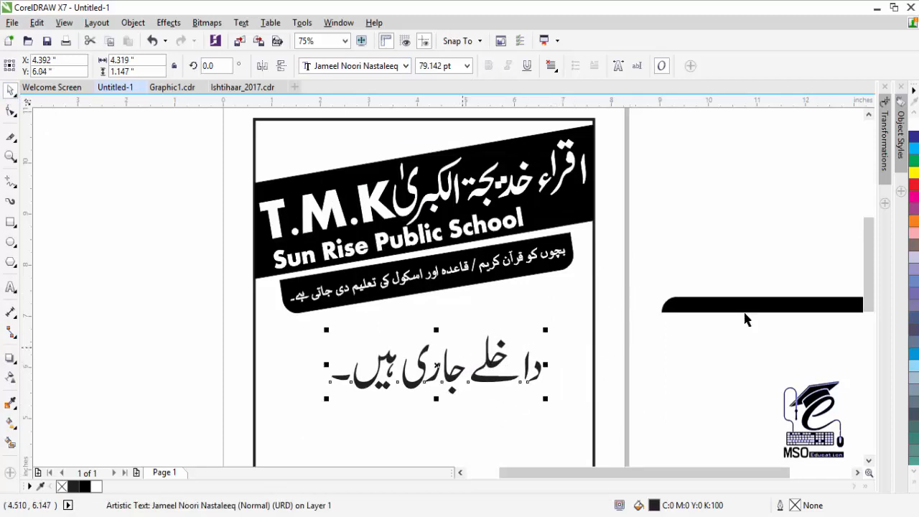
pyautogui.click(914, 487)
pyautogui.click(903, 198)
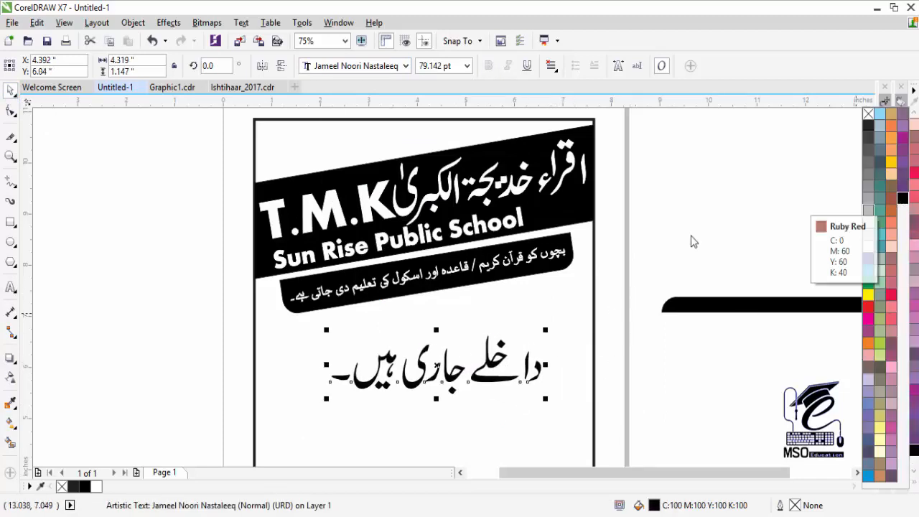
# - Convert the Urdu line to curves and merge its letter pieces, leaving the alif out
pyautogui.rightClick(488, 380)
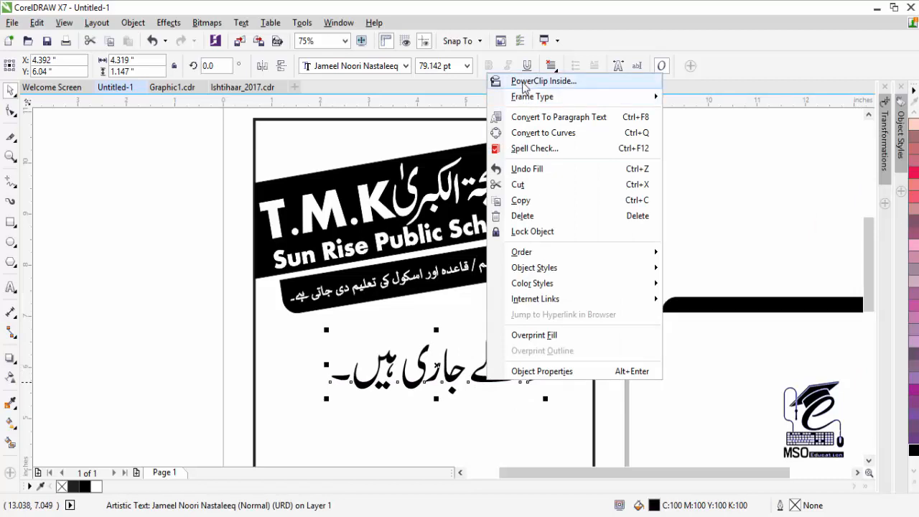
pyautogui.click(524, 134)
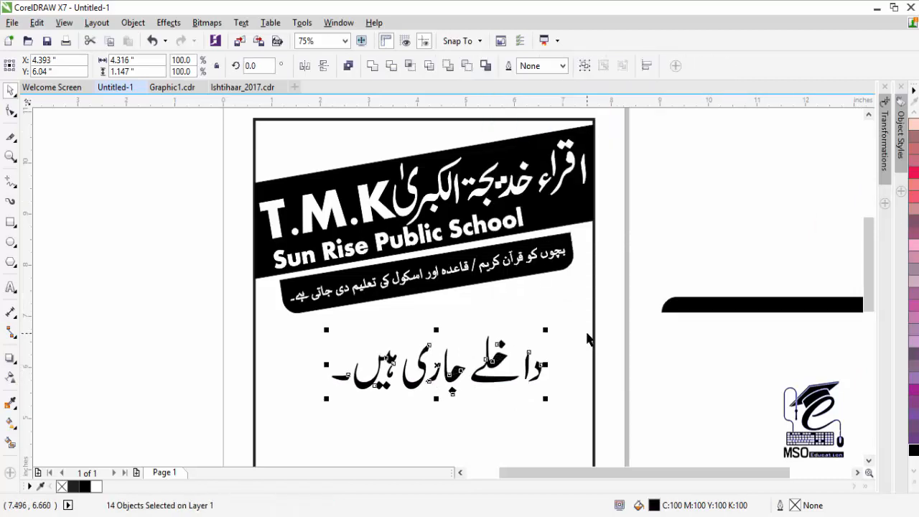
pyautogui.click(532, 321)
pyautogui.moveTo(467, 407); pyautogui.dragTo(467, 404)
pyautogui.keyDown('shift'); pyautogui.click(527, 369); pyautogui.keyUp('shift')
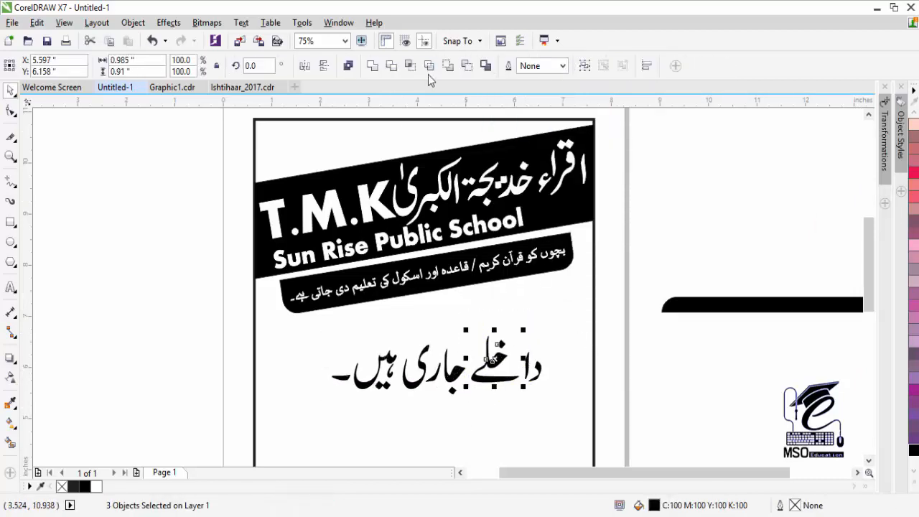
pyautogui.click(447, 70)
pyautogui.click(447, 323)
# - Merge the three dotted pieces into one shape, then undo the merges to restore the dots
pyautogui.moveTo(397, 411); pyautogui.dragTo(397, 411)
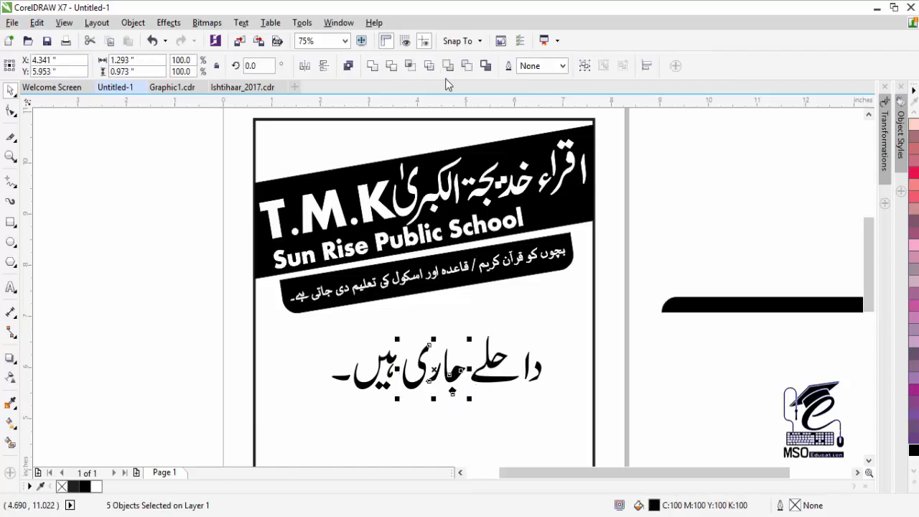
pyautogui.moveTo(476, 318); pyautogui.dragTo(438, 409)
pyautogui.click(467, 66)
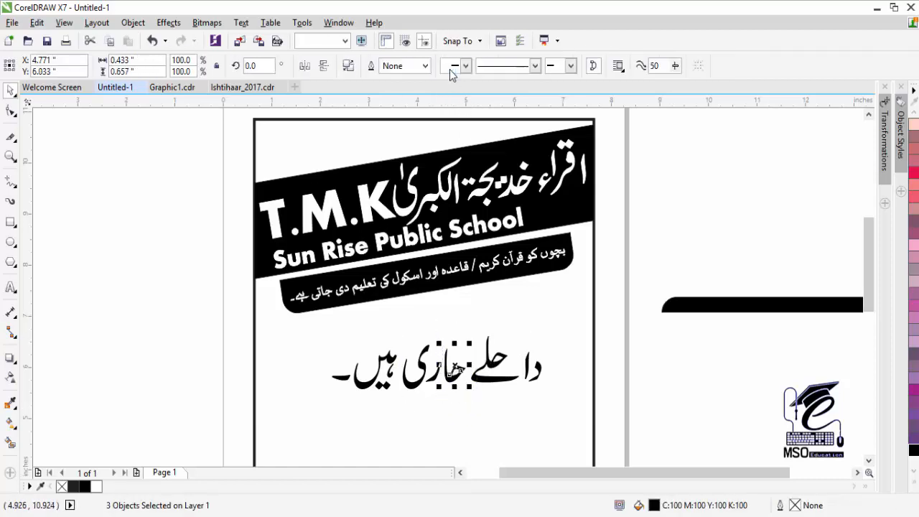
pyautogui.click(504, 335)
pyautogui.click(450, 379)
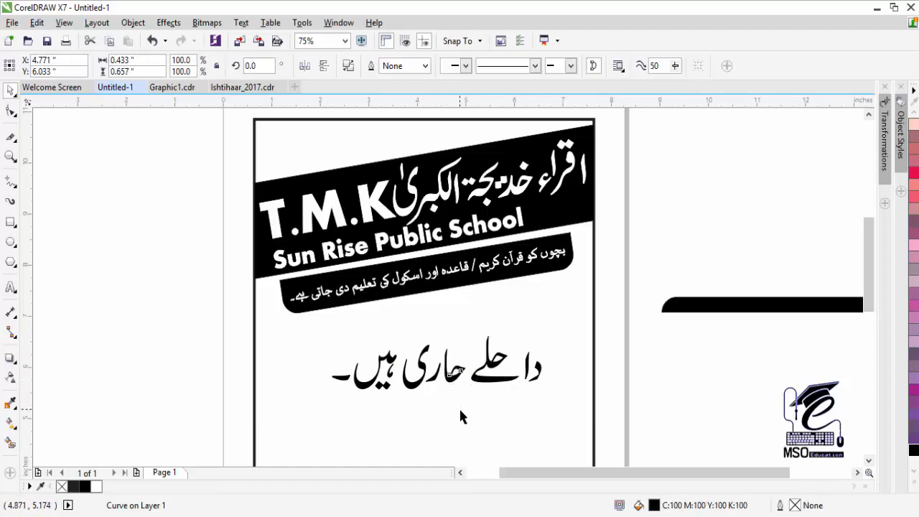
pyautogui.click(463, 409)
pyautogui.hotkey('ctrl', 'z')
pyautogui.hotkey('ctrl', 'z')
# - Trim the dot pieces with Front minus Back, then move the alef stroke up and left
pyautogui.click(500, 345)
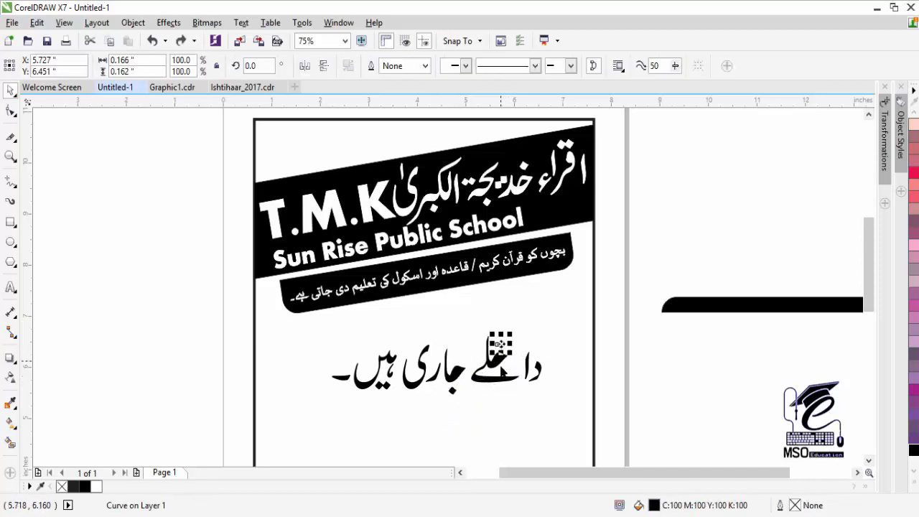
pyautogui.click(511, 406)
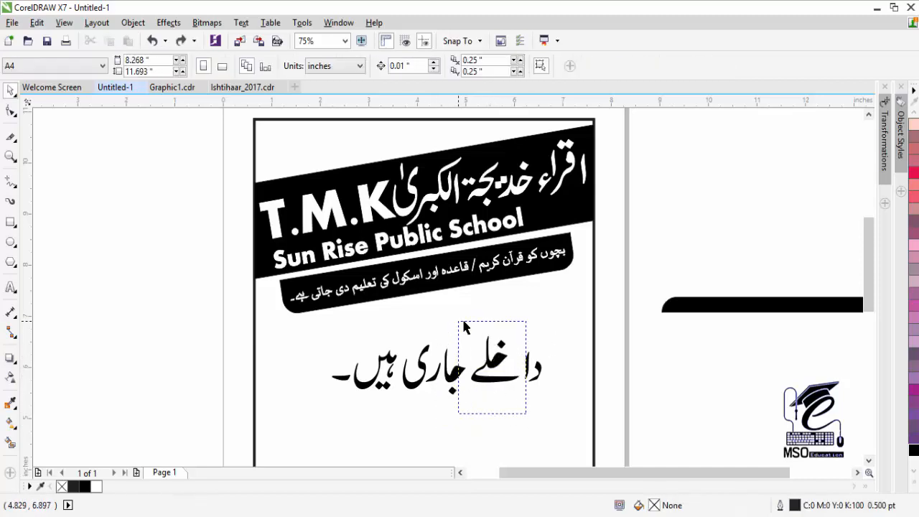
pyautogui.moveTo(463, 325); pyautogui.dragTo(461, 322)
pyautogui.click(448, 66)
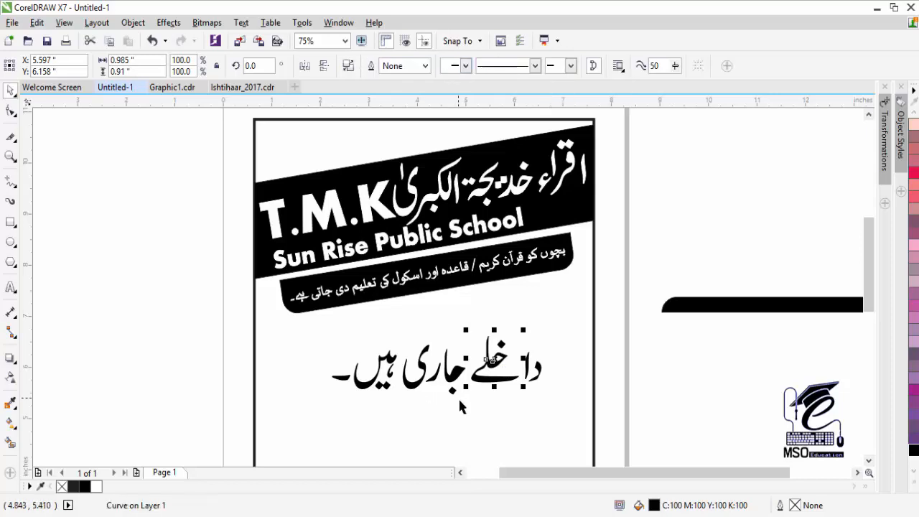
pyautogui.moveTo(474, 407); pyautogui.dragTo(436, 335)
pyautogui.keyDown('shift'); pyautogui.click(454, 392); pyautogui.keyUp('shift')
pyautogui.click(453, 69)
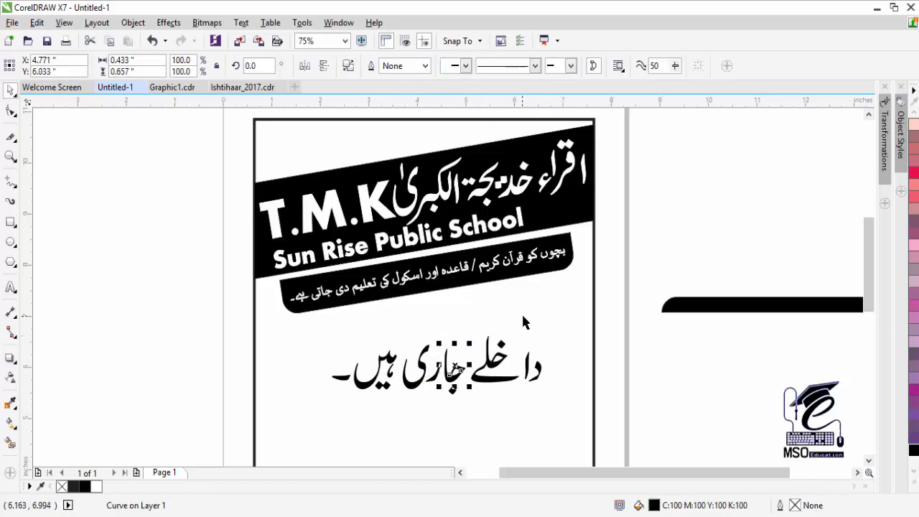
pyautogui.click(504, 385)
pyautogui.moveTo(529, 360)
pyautogui.mouseDown()
pyautogui.moveTo(515, 349)
pyautogui.moveTo(525, 359)
pyautogui.mouseUp()
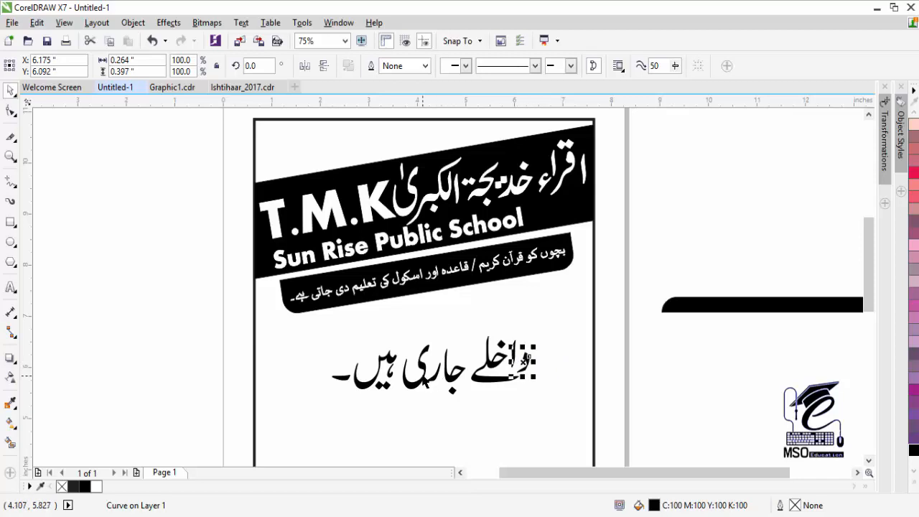
# - At 150% zoom, move the dal beside the alef, then skew and stretch the lay curve of داخلے
pyautogui.click(11, 155)
pyautogui.click(507, 366)
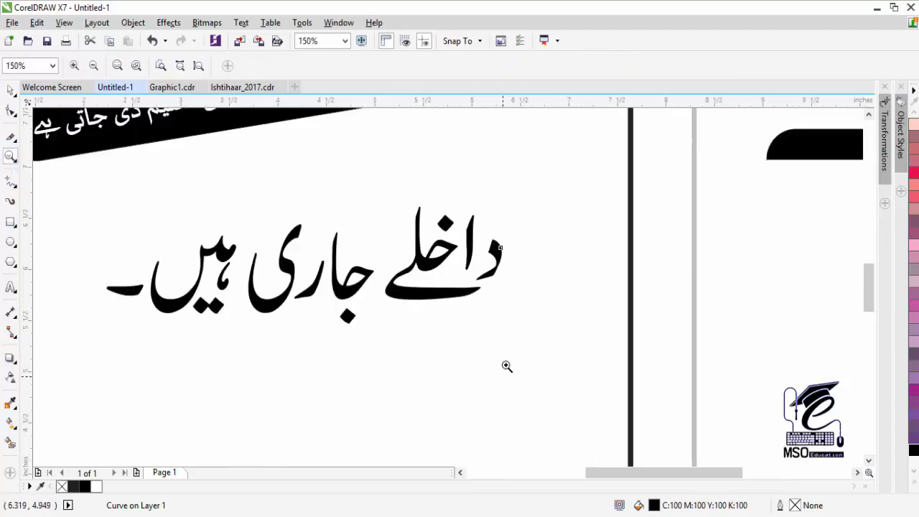
pyautogui.click(11, 90)
pyautogui.click(496, 258)
pyautogui.moveTo(491, 254); pyautogui.dragTo(488, 253)
pyautogui.click(439, 294)
pyautogui.click(439, 294)
pyautogui.moveTo(382, 250); pyautogui.dragTo(382, 255)
pyautogui.click(445, 291)
pyautogui.moveTo(433, 302); pyautogui.dragTo(434, 294)
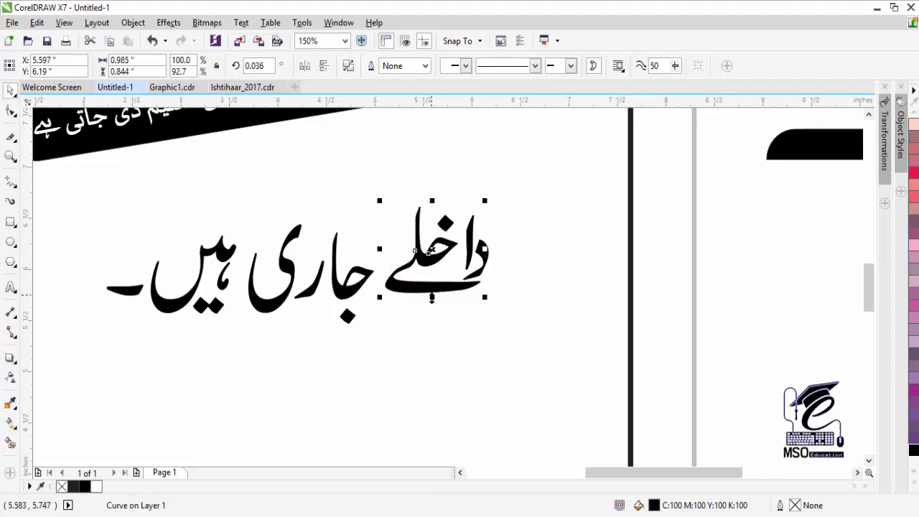
# - Reposition the dal, re and ye pieces so the letters of جاری sit tighter
pyautogui.moveTo(472, 240)
pyautogui.mouseDown()
pyautogui.moveTo(468, 227)
pyautogui.moveTo(488, 248)
pyautogui.mouseUp()
pyautogui.moveTo(343, 285); pyautogui.dragTo(353, 266)
pyautogui.hotkey('ctrl', 'z')
pyautogui.moveTo(309, 293); pyautogui.dragTo(309, 315)
pyautogui.moveTo(282, 272); pyautogui.dragTo(297, 272)
pyautogui.moveTo(315, 311); pyautogui.dragTo(323, 307)
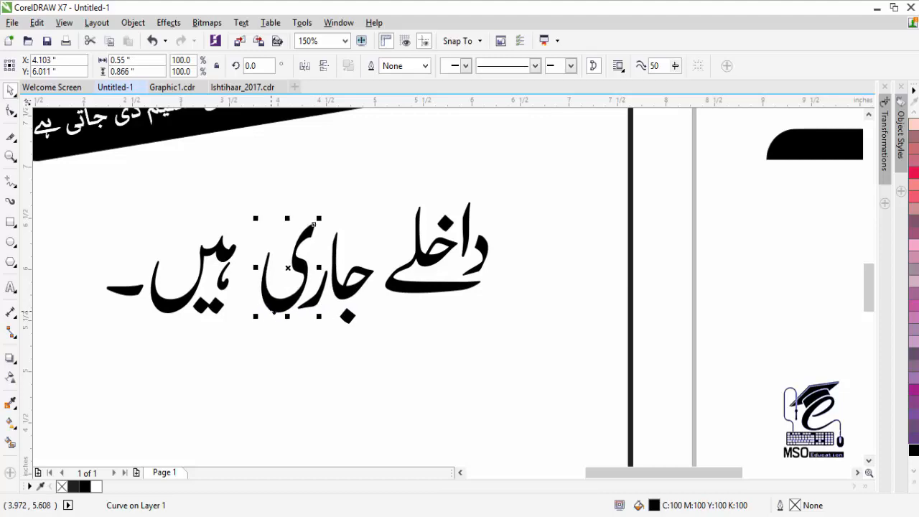
pyautogui.moveTo(230, 264)
pyautogui.mouseDown()
pyautogui.moveTo(245, 246)
pyautogui.moveTo(219, 256)
pyautogui.moveTo(237, 257)
pyautogui.mouseUp()
pyautogui.hotkey('ctrl', 'z')
pyautogui.keyDown('shift'); pyautogui.click(222, 285); pyautogui.keyUp('shift')
pyautogui.keyDown('shift'); pyautogui.click(217, 305); pyautogui.keyUp('shift')
pyautogui.click(259, 336)
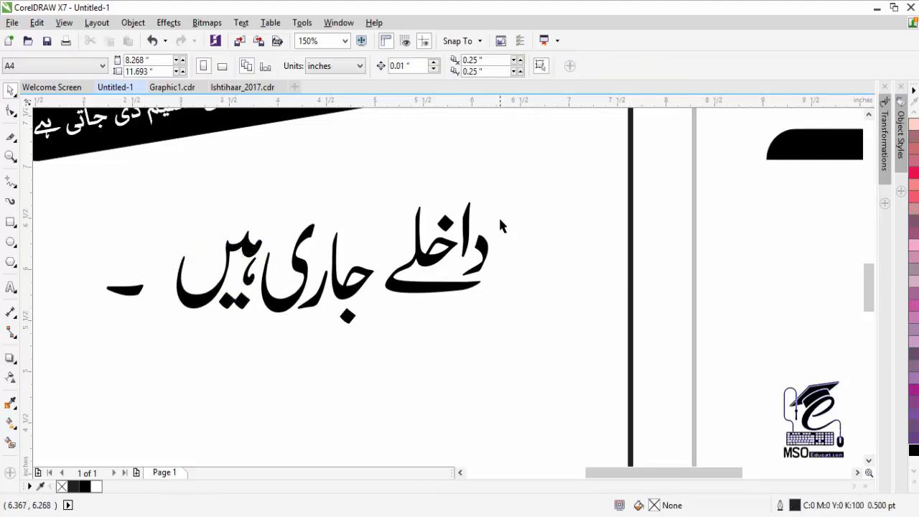
# - Nudge the word داخلے left and down toward جاری and pull the dash closer
pyautogui.moveTo(535, 183); pyautogui.dragTo(377, 325)
pyautogui.press('Left')
pyautogui.press('Left')
pyautogui.press('Left')
pyautogui.press('Left')
pyautogui.press('Left')
pyautogui.press('Left')
pyautogui.press('Left')
pyautogui.press('Left')
pyautogui.press('Down')
pyautogui.press('Down')
pyautogui.press('Down')
pyautogui.press('Down')
pyautogui.press('Down')
pyautogui.press('Down')
pyautogui.press('Down')
pyautogui.press('Down')
pyautogui.press('Down')
pyautogui.press('Down')
pyautogui.press('Down')
pyautogui.press('Down')
pyautogui.press('Down')
pyautogui.press('Down')
pyautogui.press('Down')
pyautogui.press('Down')
pyautogui.press('Down')
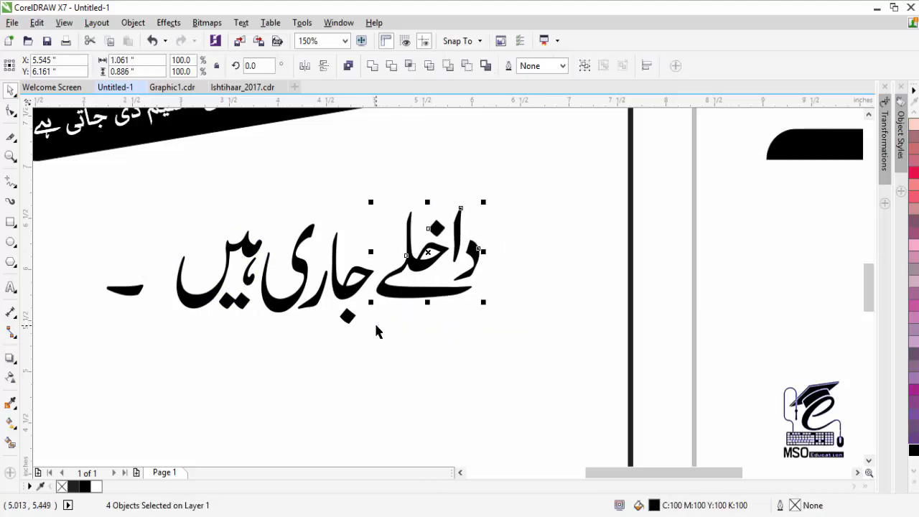
pyautogui.press('Left')
pyautogui.press('Left')
pyautogui.press('Left')
pyautogui.press('Left')
pyautogui.press('Left')
pyautogui.press('Left')
pyautogui.press('Left')
pyautogui.press('Left')
pyautogui.press('Left')
pyautogui.press('Left')
pyautogui.press('Left')
pyautogui.press('Left')
pyautogui.press('Left')
pyautogui.click(349, 321)
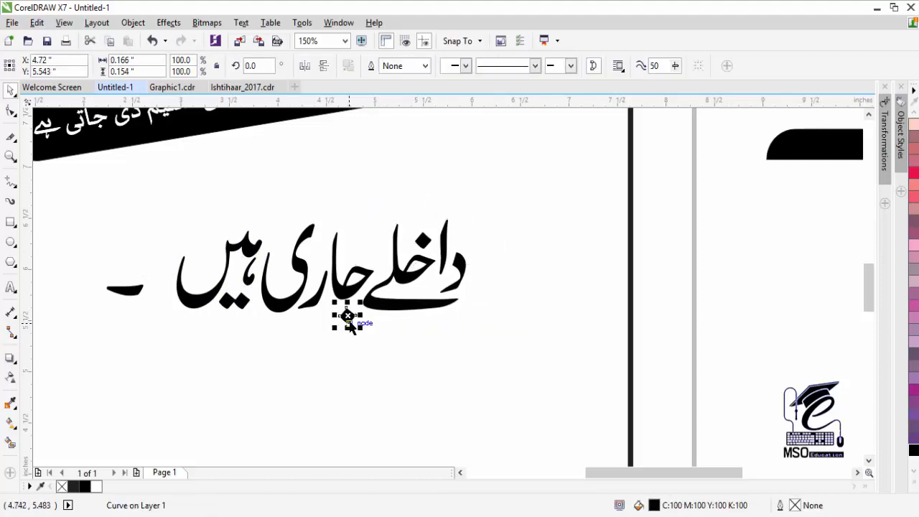
pyautogui.moveTo(122, 295); pyautogui.dragTo(149, 290)
# - Zoom back out to 75% and shift the twelve-piece Urdu line up and right
pyautogui.click(12, 159)
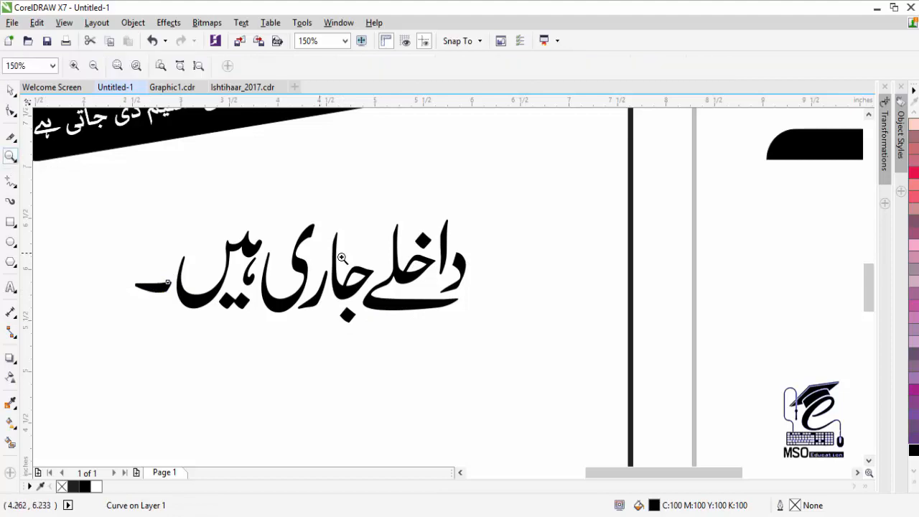
pyautogui.rightClick(341, 258)
pyautogui.click(10, 92)
pyautogui.moveTo(325, 338); pyautogui.dragTo(323, 339)
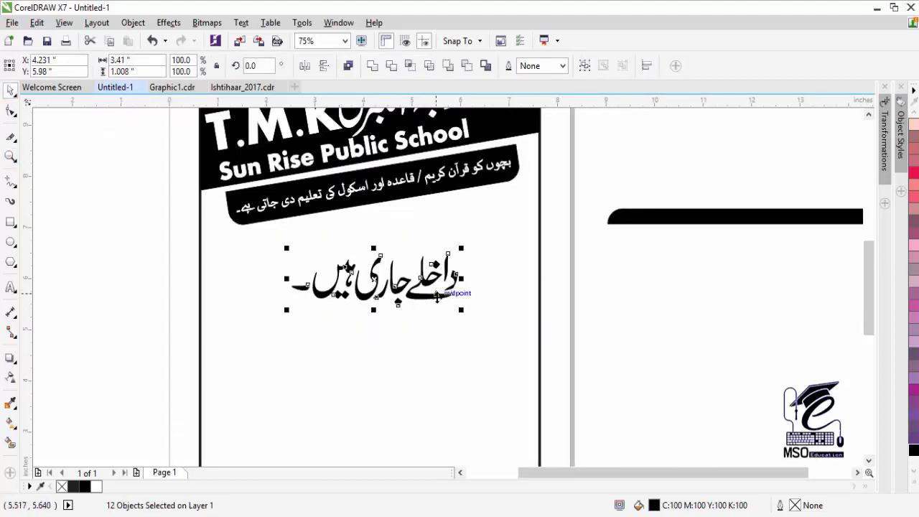
pyautogui.moveTo(436, 293); pyautogui.dragTo(515, 237)
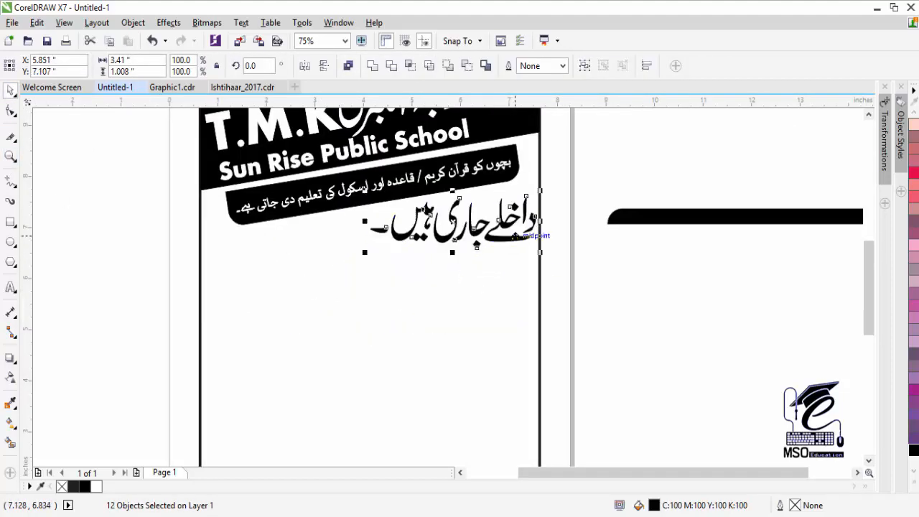
pyautogui.click(775, 165)
pyautogui.click(868, 114)
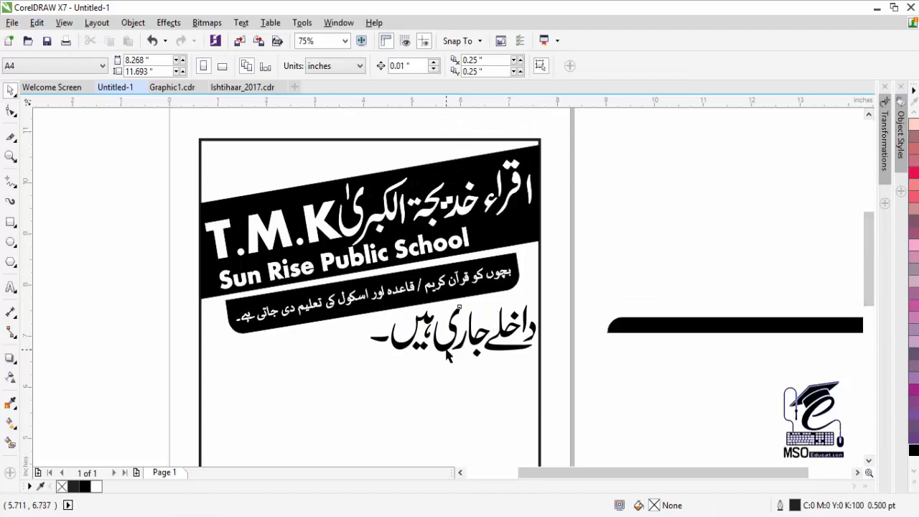
# - Group the twelve calligraphy pieces, enlarge them to about 185%, and place them under the banner
pyautogui.moveTo(562, 381); pyautogui.dragTo(341, 307)
pyautogui.hotkey('ctrl', 'g')
pyautogui.moveTo(363, 363); pyautogui.dragTo(295, 390)
pyautogui.moveTo(452, 319); pyautogui.dragTo(372, 353)
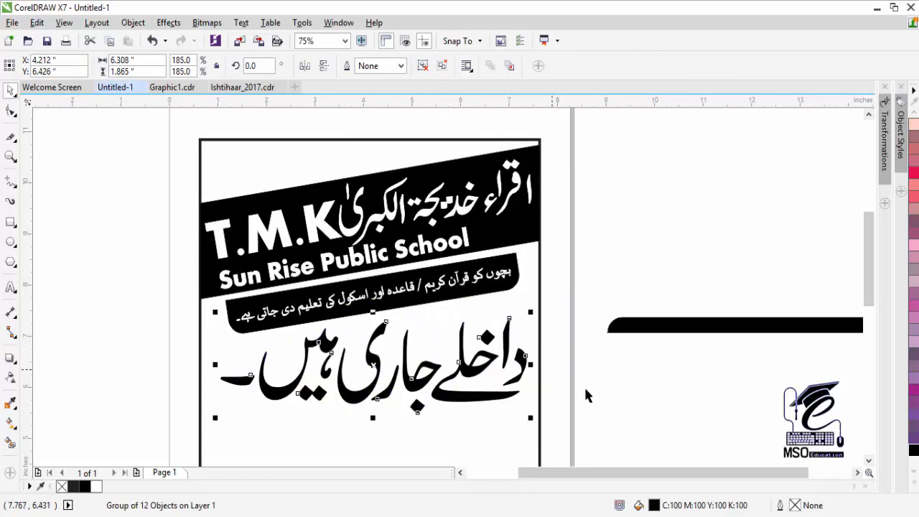
pyautogui.scroll(-3, 550, 369)
pyautogui.moveTo(214, 307); pyautogui.dragTo(205, 315)
pyautogui.click(619, 329)
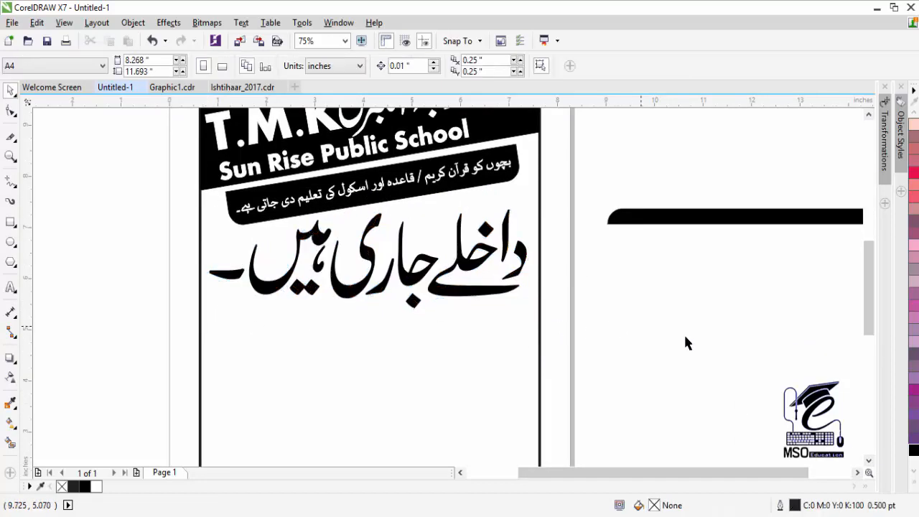
# - Type ADMISSION and, as a second text line, OPPEN
pyautogui.click(868, 460)
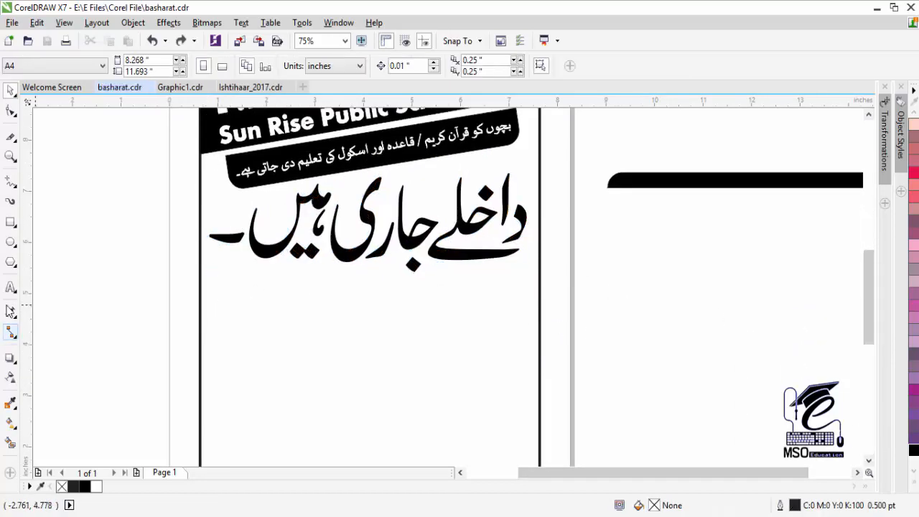
pyautogui.click(11, 288)
pyautogui.press('Escape')
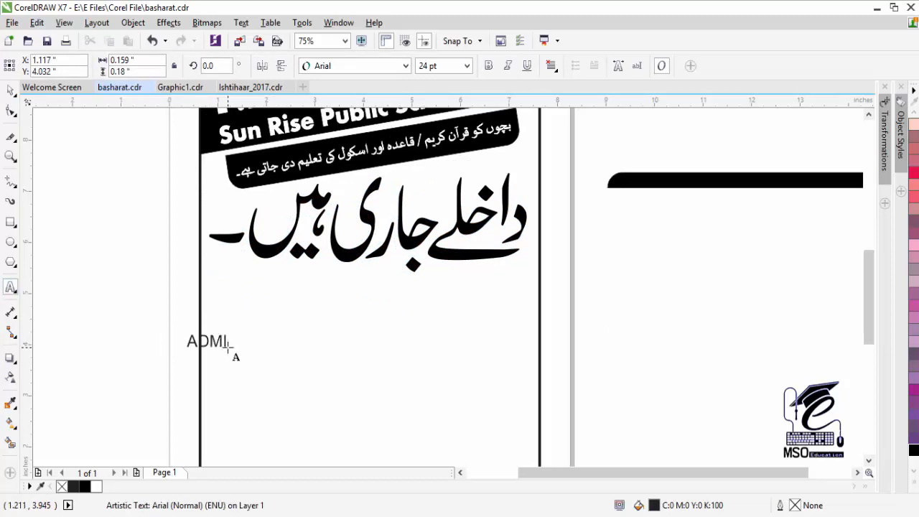
pyautogui.write('SSION OPP')
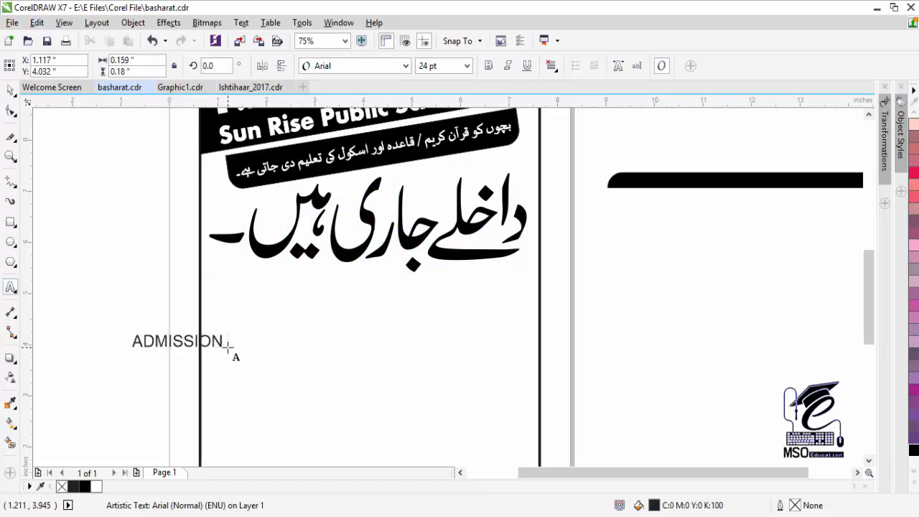
pyautogui.press('BackSpace')
pyautogui.press('BackSpace')
pyautogui.press('BackSpace')
pyautogui.press('BackSpace')
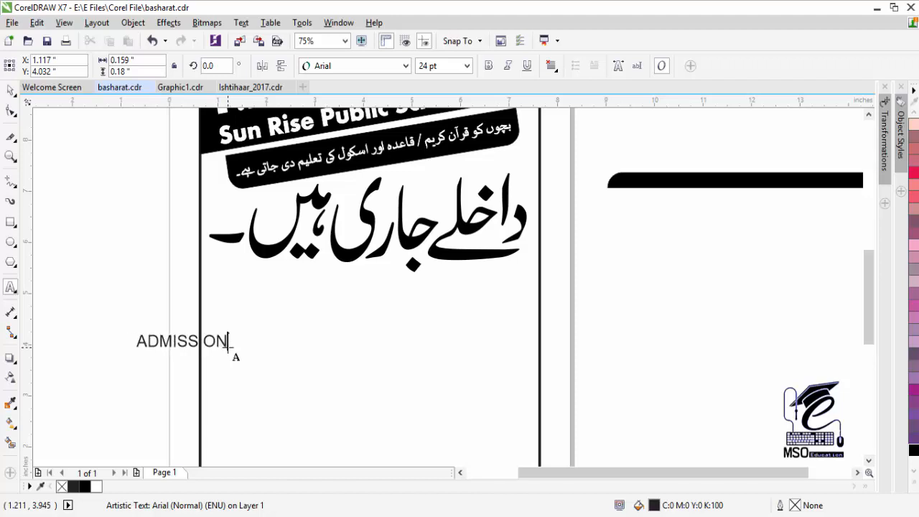
pyautogui.click(267, 380)
pyautogui.write('OPPEN')
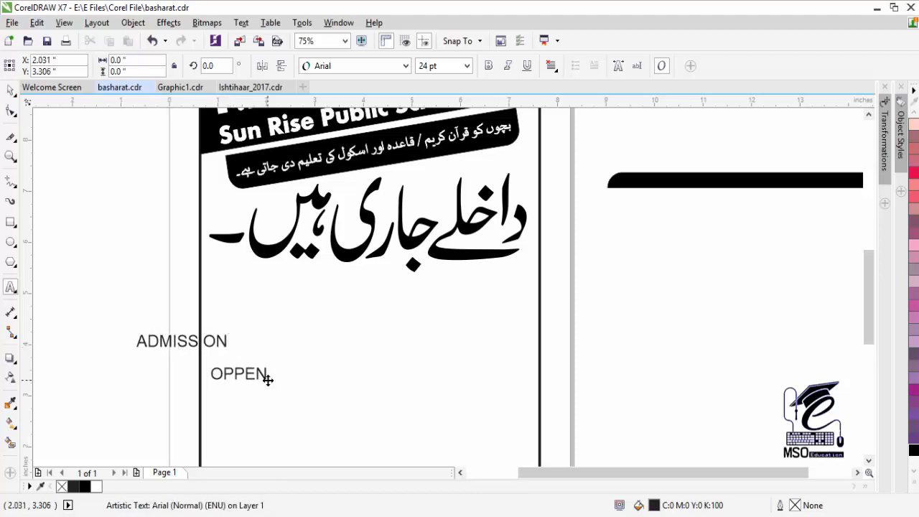
# - Enlarge ADMISSION under the Urdu line and set it in Impact
pyautogui.doubleClick(182, 342)
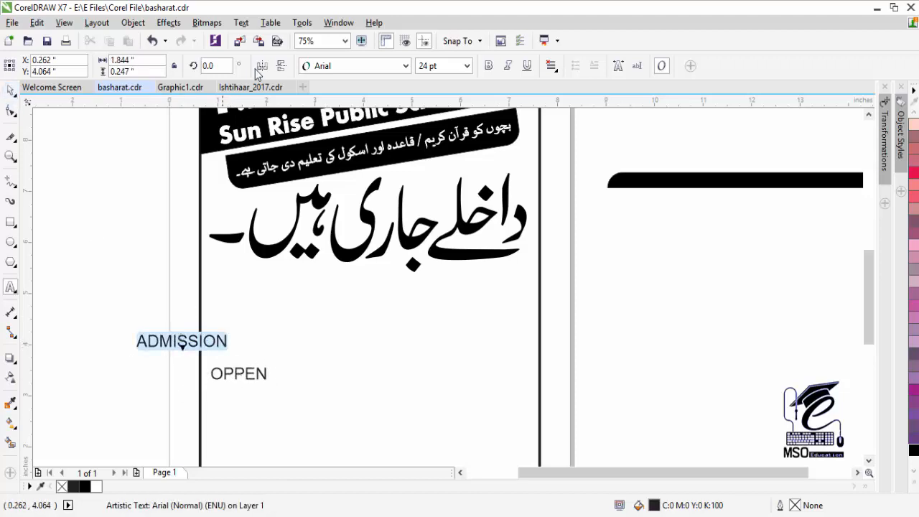
pyautogui.click(405, 66)
pyautogui.click(386, 130)
pyautogui.click(10, 90)
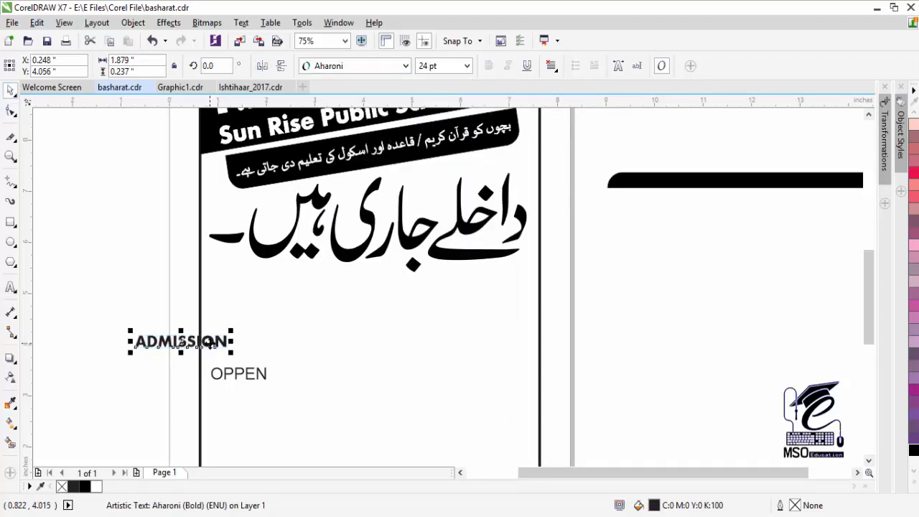
pyautogui.moveTo(208, 341); pyautogui.dragTo(429, 373)
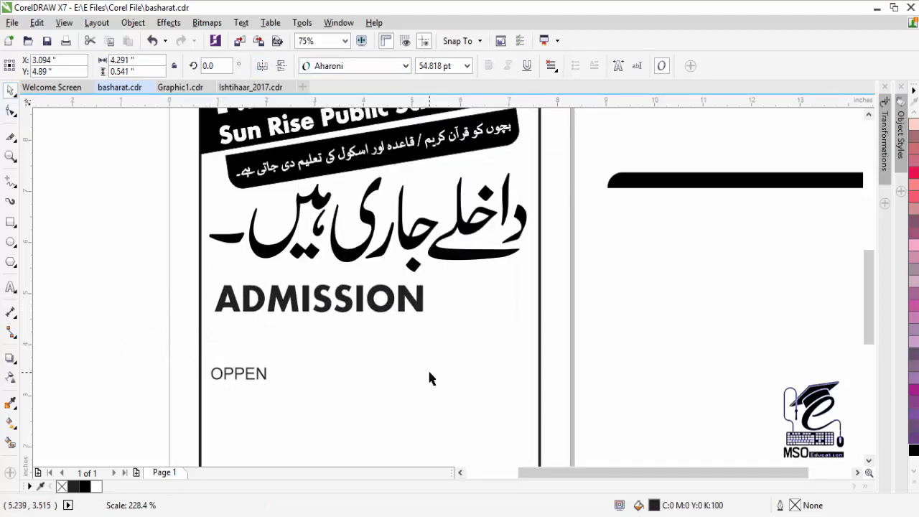
pyautogui.click(260, 375)
pyautogui.hotkey('ctrl', 'a')
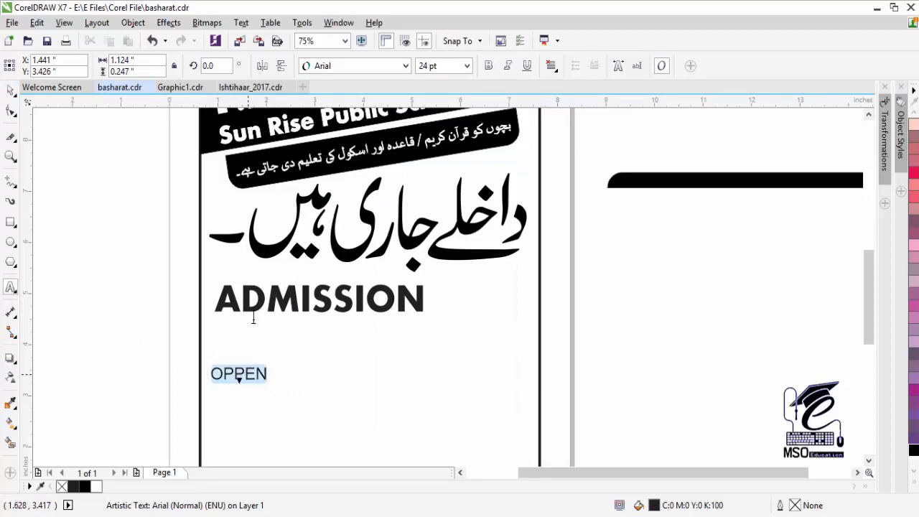
pyautogui.click(407, 66)
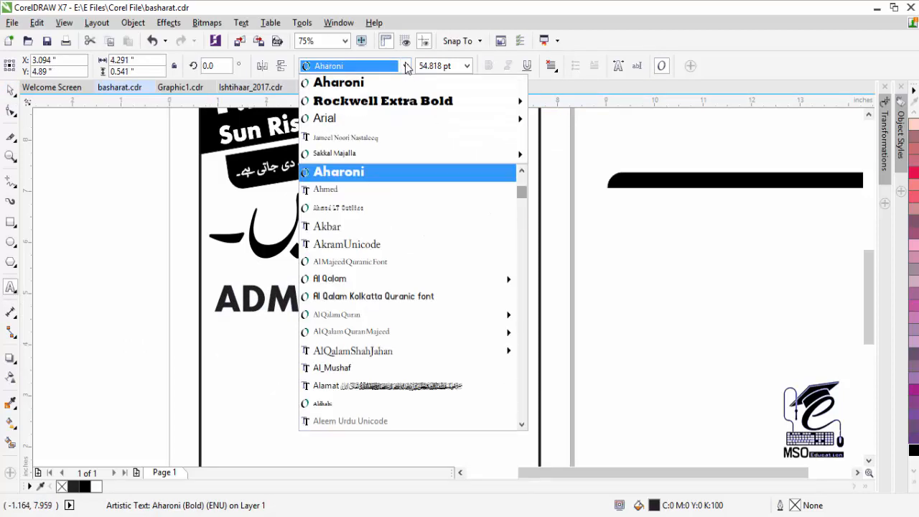
pyautogui.write('i')
pyautogui.click(344, 213)
pyautogui.hotkey('ctrl', 'space')
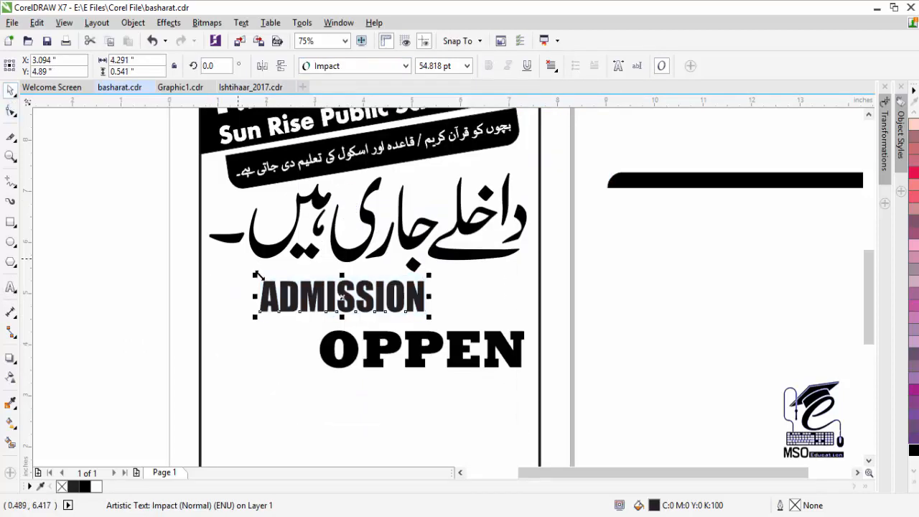
# - Colour ADMISSION black, line up a smaller OPPEN beside it, and scale both to about 95%
pyautogui.moveTo(337, 296); pyautogui.dragTo(280, 313)
pyautogui.click(913, 450)
pyautogui.moveTo(377, 341); pyautogui.dragTo(382, 303)
pyautogui.moveTo(321, 333); pyautogui.dragTo(358, 325)
pyautogui.moveTo(377, 313); pyautogui.dragTo(364, 342)
pyautogui.click(326, 315)
pyautogui.keyDown('shift'); pyautogui.click(450, 311); pyautogui.keyUp('shift')
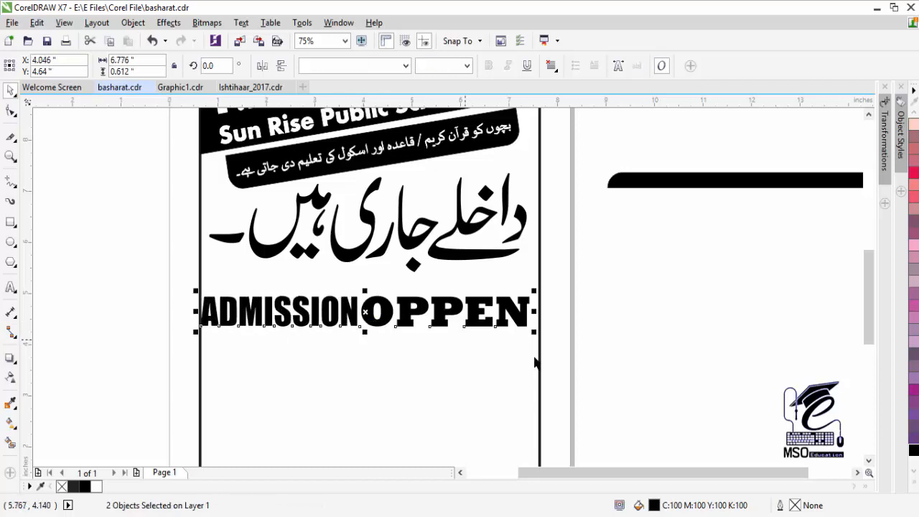
pyautogui.moveTo(535, 332); pyautogui.dragTo(519, 327)
pyautogui.moveTo(397, 309); pyautogui.dragTo(412, 299)
# - Nudge ADMISSION slightly left to fine-tune the row's position
pyautogui.click(615, 319)
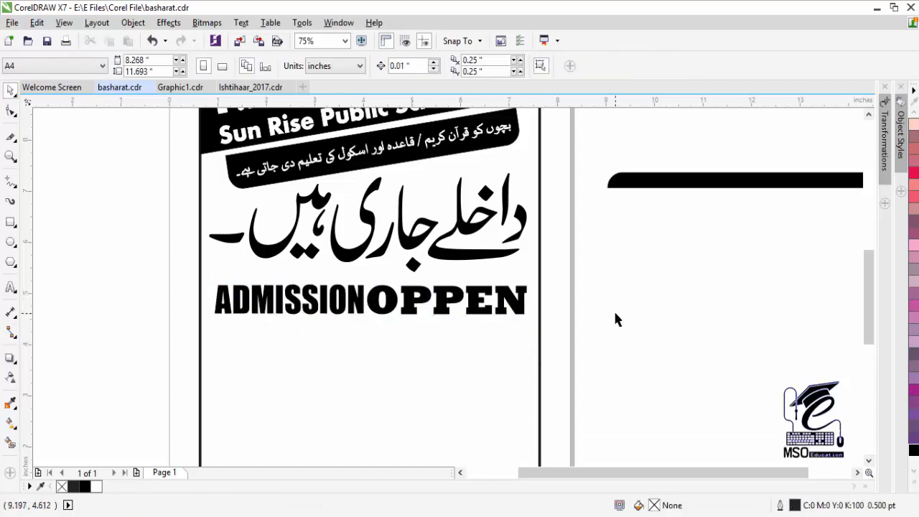
pyautogui.click(268, 309)
pyautogui.click(377, 318)
pyautogui.click(353, 300)
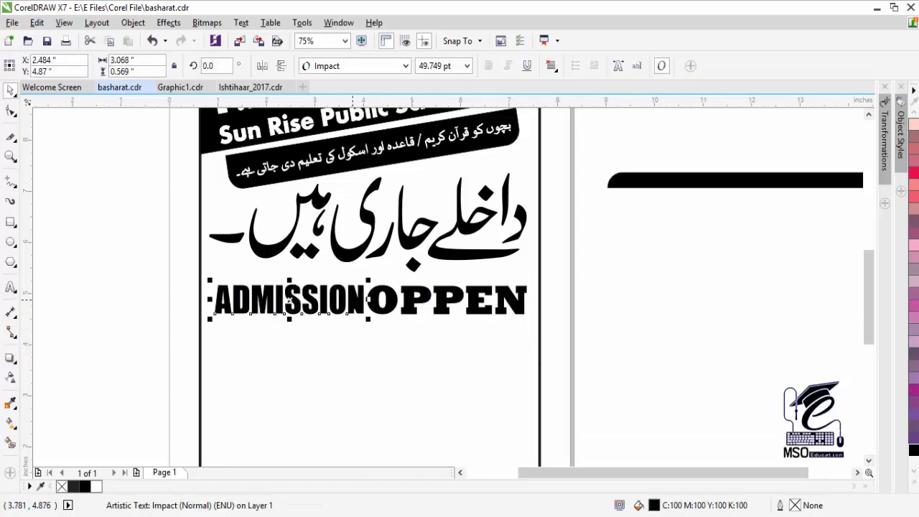
pyautogui.press('Left')
pyautogui.press('Left')
pyautogui.press('Left')
pyautogui.press('Left')
pyautogui.press('Left')
pyautogui.press('Left')
pyautogui.press('Left')
pyautogui.press('Left')
pyautogui.press('Left')
pyautogui.press('Left')
pyautogui.press('Left')
pyautogui.press('Left')
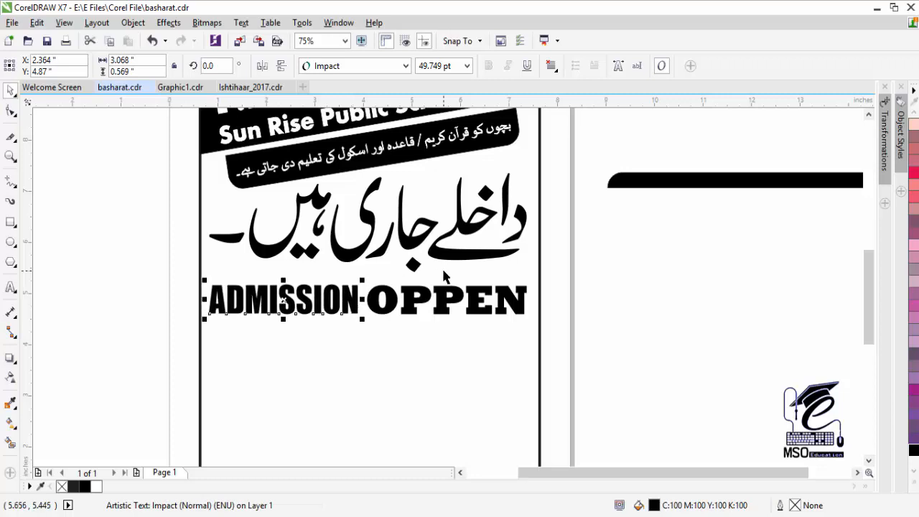
pyautogui.scroll(1, 289, 375)
pyautogui.click(10, 222)
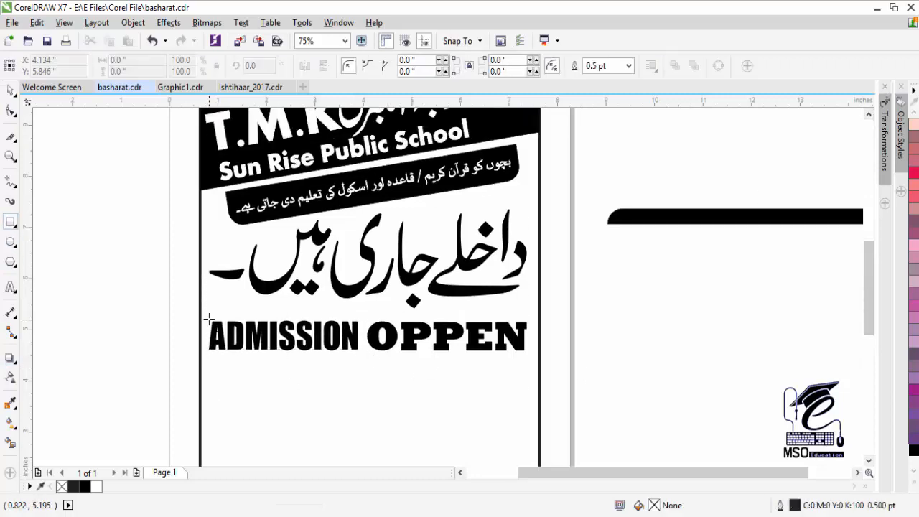
# - Draw a rectangle around ADMISSION OPPEN, round its corners, and enlarge it to 123.5%
pyautogui.moveTo(207, 319); pyautogui.dragTo(520, 353)
pyautogui.moveTo(209, 320); pyautogui.dragTo(216, 322)
pyautogui.press('space')
pyautogui.moveTo(533, 356); pyautogui.dragTo(567, 386)
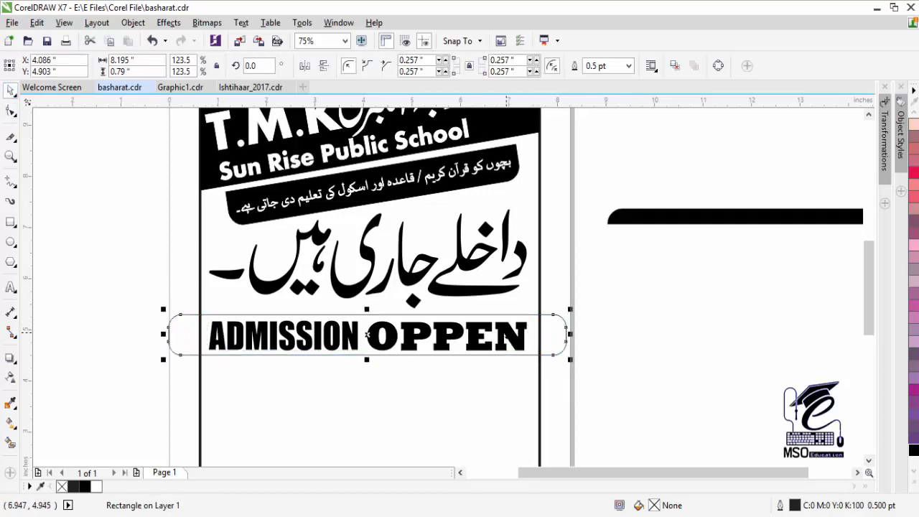
# - Narrow the rounded rectangle so it fits inside the page border
pyautogui.click(507, 333)
pyautogui.keyDown('shift'); pyautogui.click(354, 336); pyautogui.keyUp('shift')
pyautogui.click(566, 340)
pyautogui.moveTo(571, 335); pyautogui.dragTo(516, 353)
pyautogui.click(495, 336)
pyautogui.keyDown('shift'); pyautogui.click(349, 331); pyautogui.keyUp('shift')
pyautogui.keyDown('shift'); pyautogui.click(533, 352); pyautogui.keyUp('shift')
pyautogui.press('Escape')
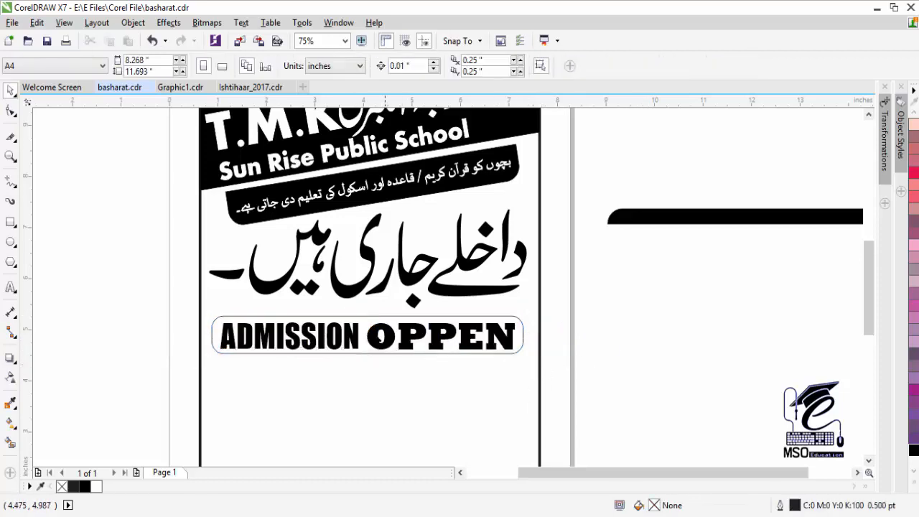
# - Nudge OPPEN right so the title sits centred inside the rounded box
pyautogui.click(359, 341)
pyautogui.click(373, 333)
pyautogui.press('Right')
pyautogui.press('Right')
pyautogui.press('Right')
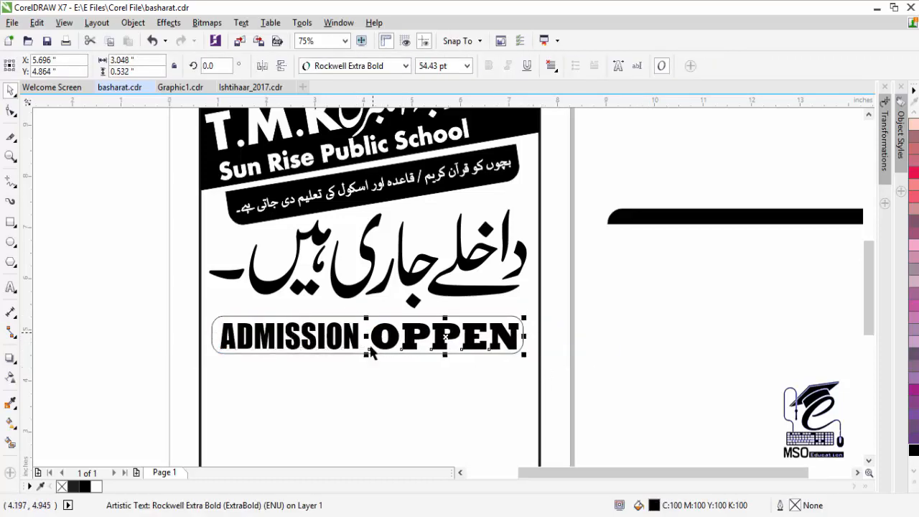
pyautogui.click(493, 346)
pyautogui.click(509, 317)
pyautogui.click(523, 353)
pyautogui.click(583, 339)
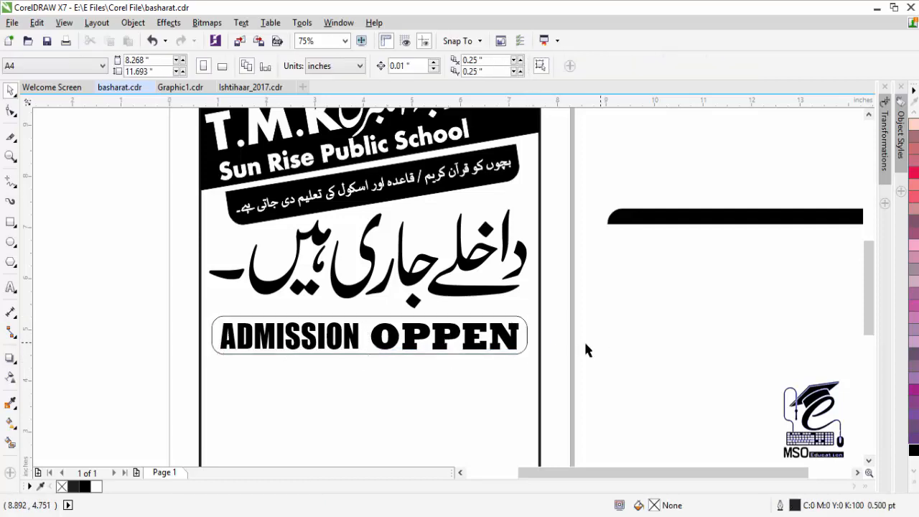
pyautogui.click(445, 336)
pyautogui.press('Right')
pyautogui.press('Right')
pyautogui.click(289, 335)
pyautogui.click(368, 316)
pyautogui.press('F5')
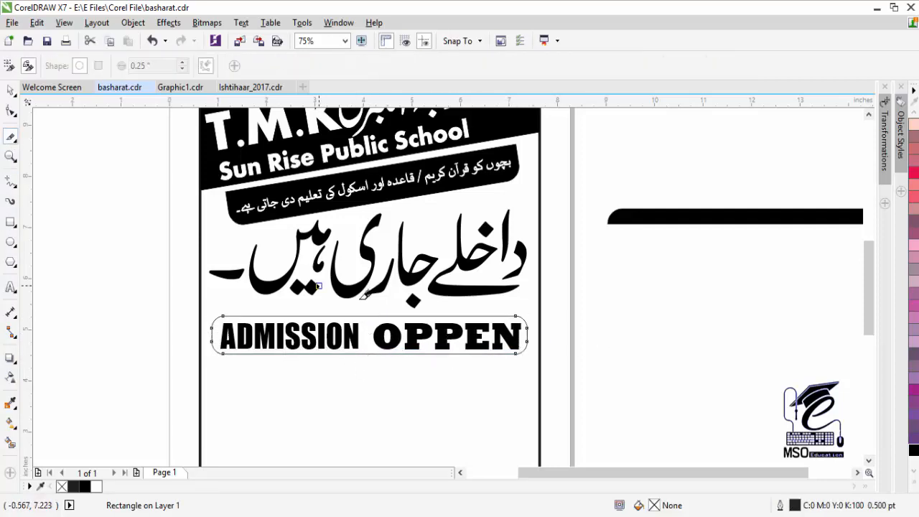
# - Knife-cut the rounded box diagonally and shift OPPEN with its right piece right about 0.25"
pyautogui.moveTo(379, 315); pyautogui.dragTo(361, 353)
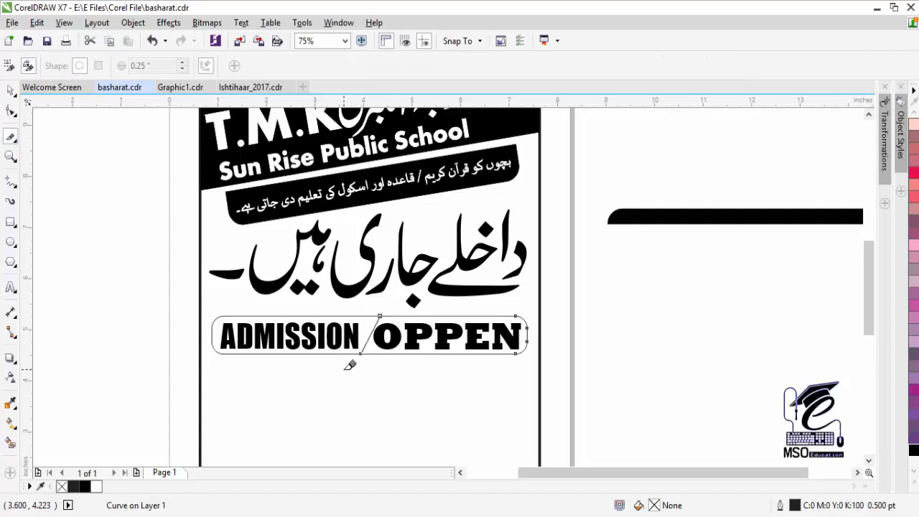
pyautogui.press('space')
pyautogui.click(399, 346)
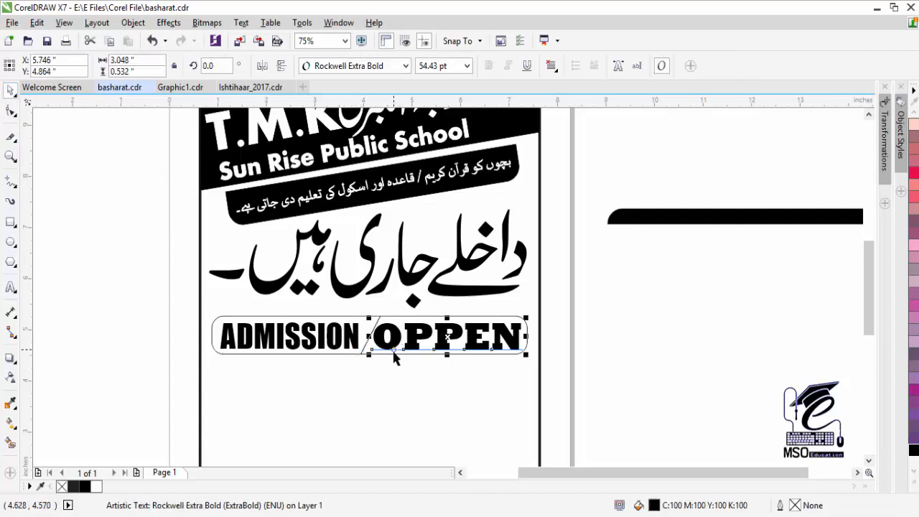
pyautogui.click(397, 360)
pyautogui.click(401, 324)
pyautogui.keyDown('shift'); pyautogui.click(400, 316); pyautogui.keyUp('shift')
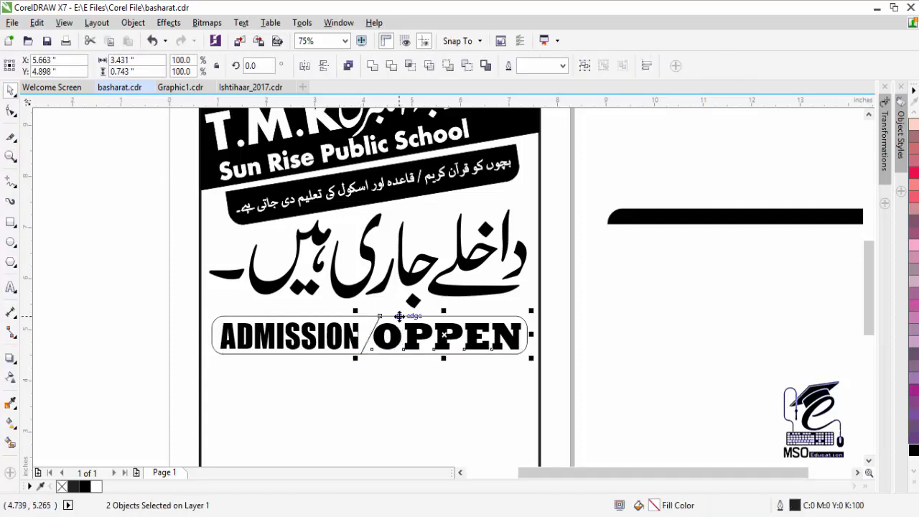
pyautogui.press('Right')
pyautogui.press('Right')
pyautogui.press('Right')
pyautogui.press('Right')
pyautogui.press('Right')
# - Thicken the right box piece's outline to 3.0 pt
pyautogui.click(708, 361)
pyautogui.click(408, 353)
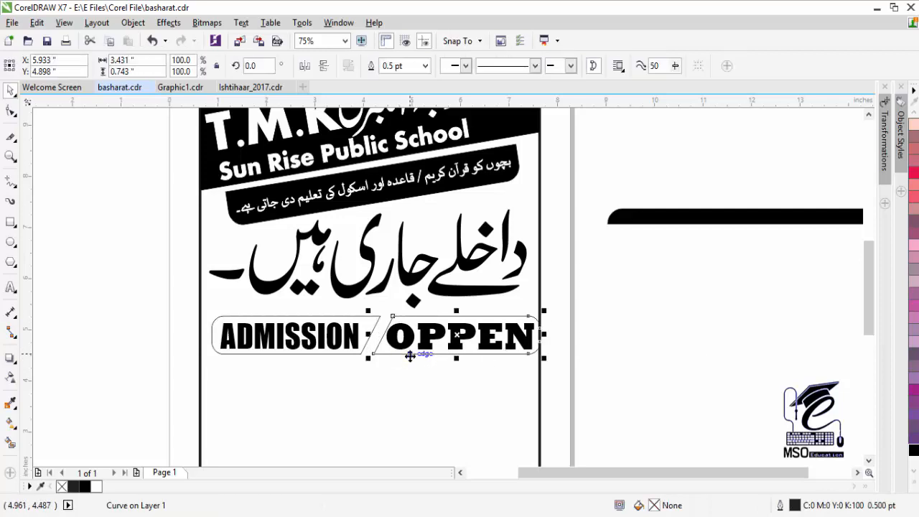
pyautogui.click(403, 315)
pyautogui.click(417, 311)
pyautogui.click(426, 315)
pyautogui.click(426, 65)
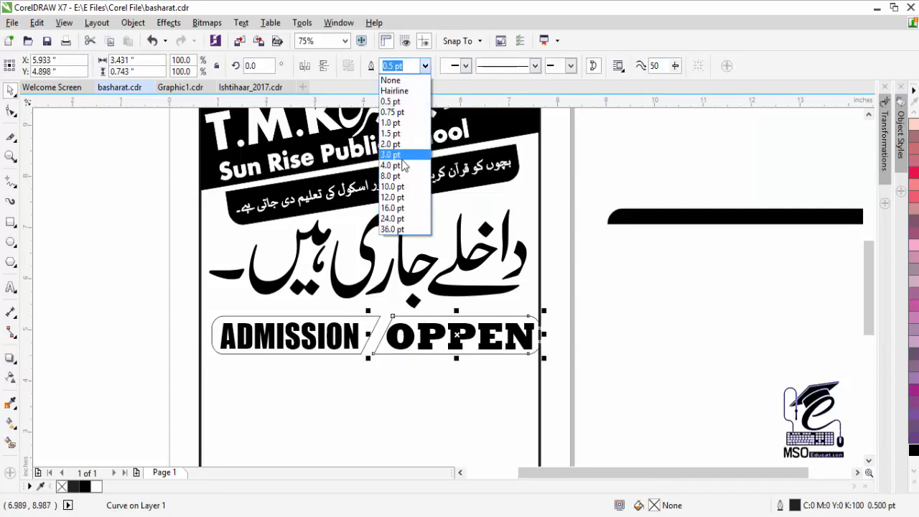
pyautogui.click(398, 156)
# - Shrink the OPPEN text slightly and nudge it right
pyautogui.click(564, 336)
pyautogui.click(514, 350)
pyautogui.moveTo(538, 356); pyautogui.dragTo(550, 353)
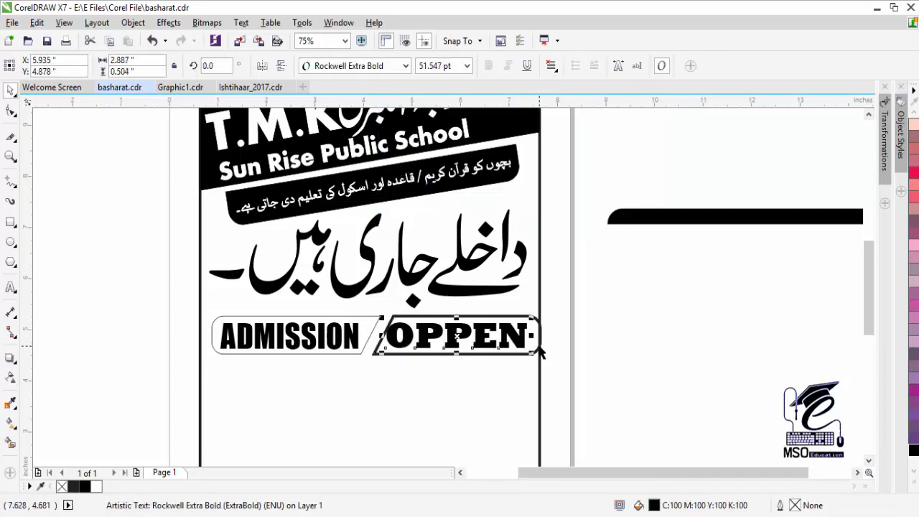
pyautogui.keyDown('shift'); pyautogui.click(537, 348); pyautogui.keyUp('shift')
pyautogui.keyDown('shift'); pyautogui.click(537, 348); pyautogui.keyUp('shift')
pyautogui.press('Right')
pyautogui.press('Right')
pyautogui.press('Right')
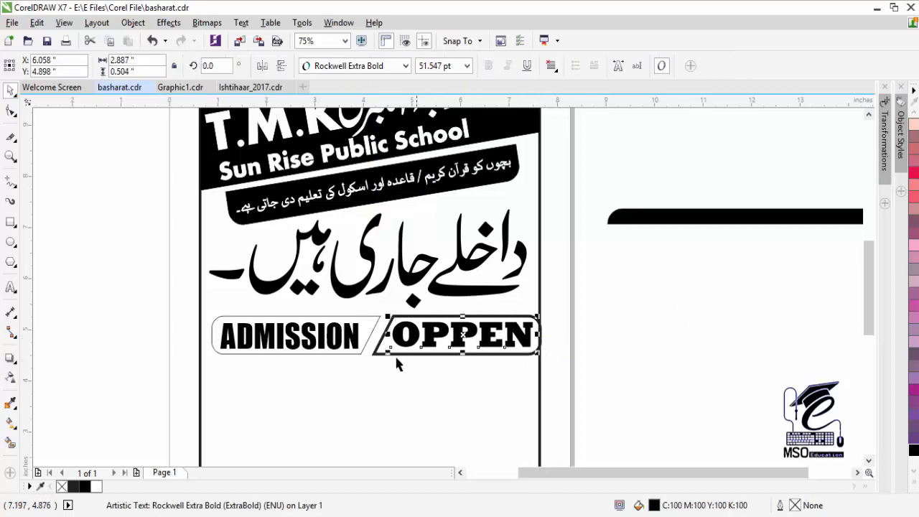
# - Fill the left box piece black and make the ADMISSION text white
pyautogui.click(370, 335)
pyautogui.click(370, 331)
pyautogui.click(913, 450)
pyautogui.click(316, 336)
pyautogui.click(914, 486)
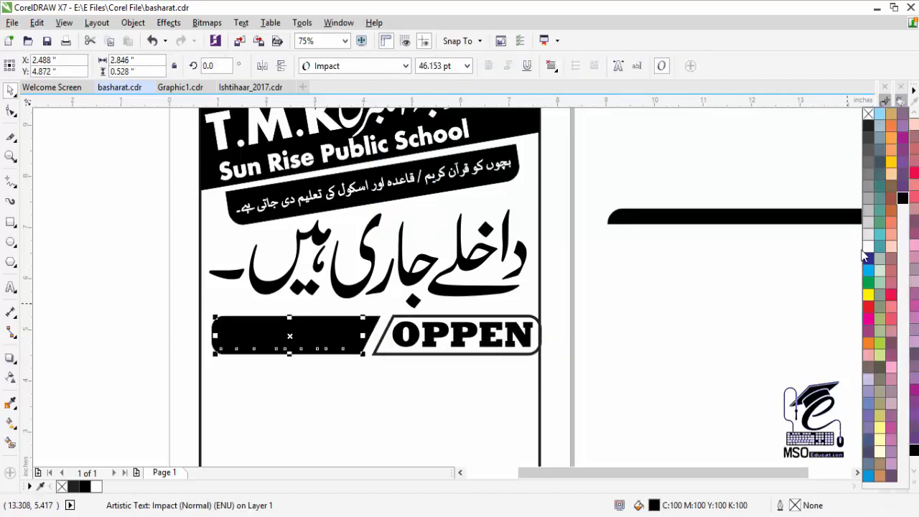
pyautogui.click(866, 250)
pyautogui.click(586, 319)
# - Set the OPPEN box piece's outline width to 4.0 pt
pyautogui.click(539, 334)
pyautogui.click(425, 65)
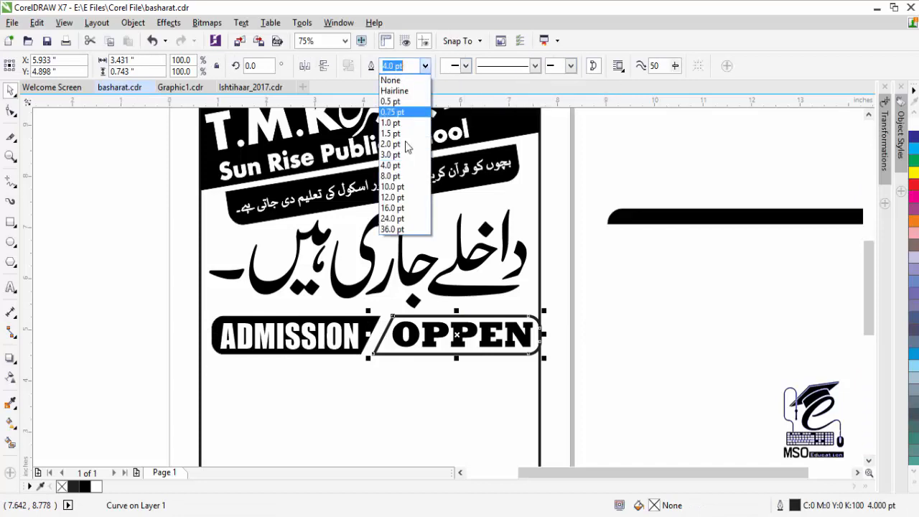
pyautogui.click(400, 166)
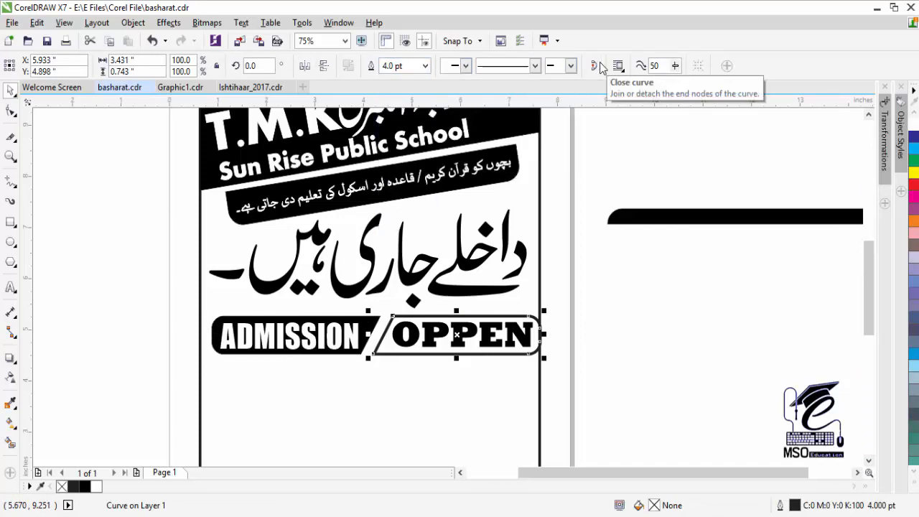
pyautogui.hotkey('ctrl', 'z')
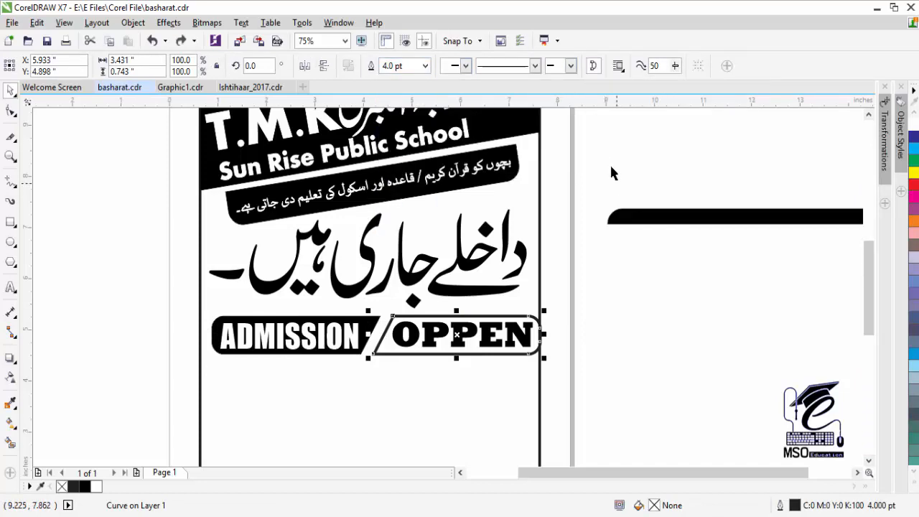
pyautogui.click(571, 66)
pyautogui.click(537, 66)
pyautogui.click(466, 66)
pyautogui.click(426, 66)
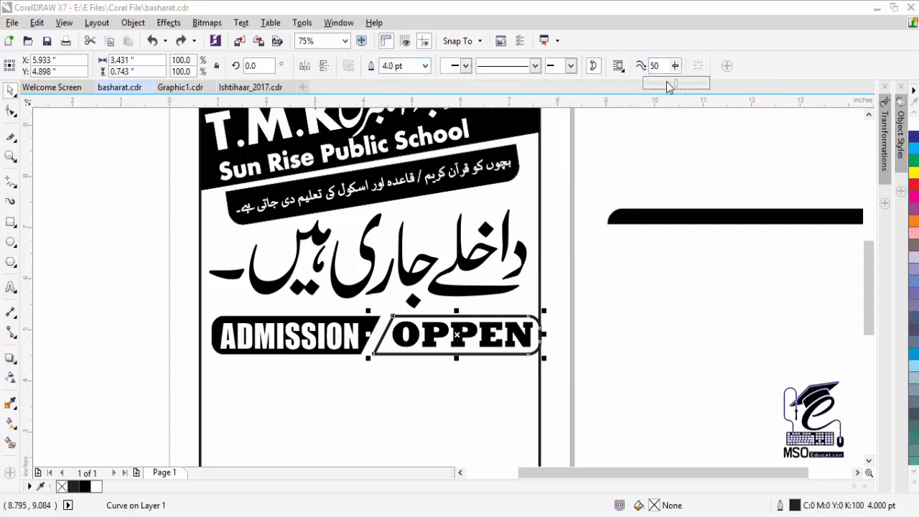
pyautogui.click(506, 380)
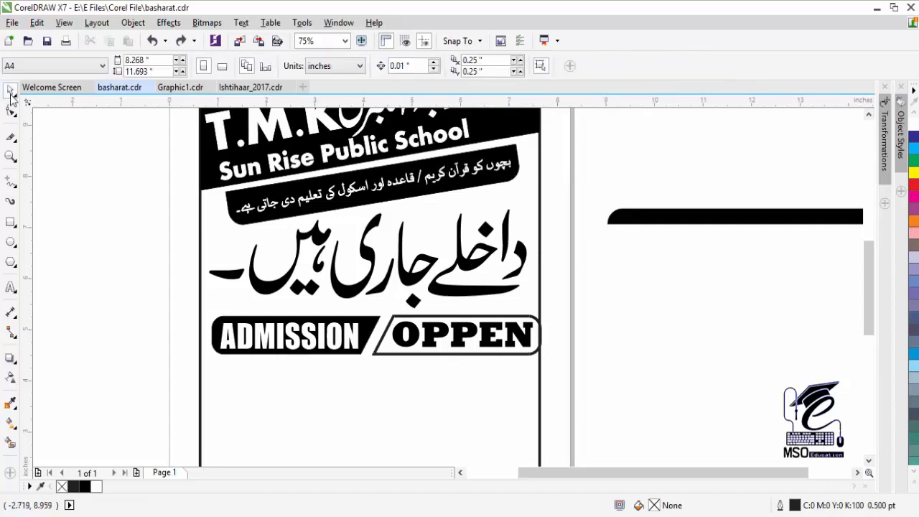
# - Narrow the badge pieces slightly so they fit inside the page border
pyautogui.click(217, 351)
pyautogui.press('Escape')
pyautogui.moveTo(204, 308); pyautogui.dragTo(562, 373)
pyautogui.click(406, 335)
pyautogui.press('Escape')
pyautogui.moveTo(544, 311); pyautogui.dragTo(541, 318)
pyautogui.click(606, 393)
# - Group the four ADMISSION/OPPEN pieces and nudge the group right
pyautogui.moveTo(607, 393); pyautogui.dragTo(172, 297)
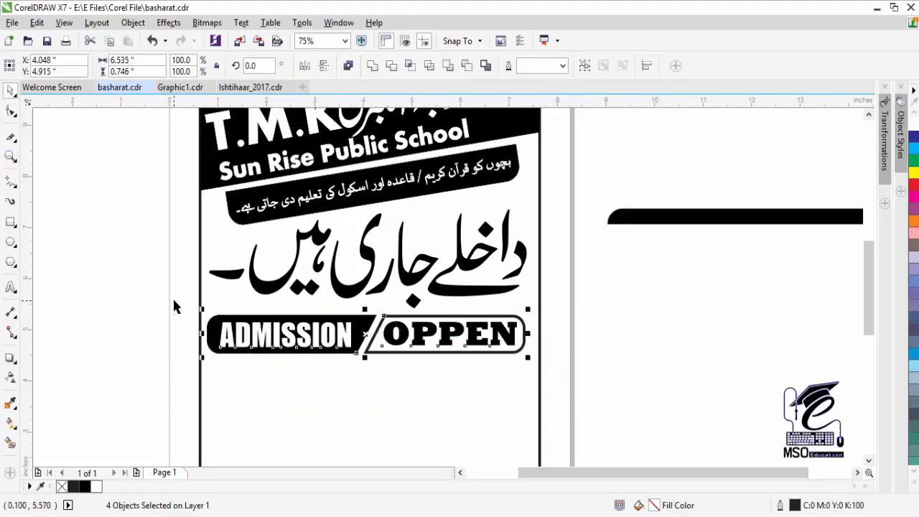
pyautogui.hotkey('ctrl', 'g')
pyautogui.press('Right')
pyautogui.press('Right')
pyautogui.press('Right')
pyautogui.press('Right')
pyautogui.press('Right')
pyautogui.press('Right')
pyautogui.press('Right')
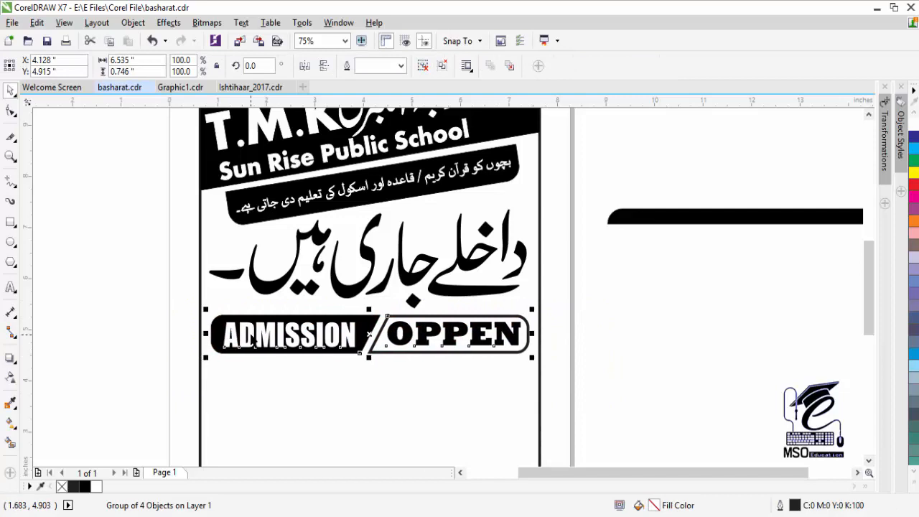
pyautogui.press('Escape')
pyautogui.scroll(-2, 503, 374)
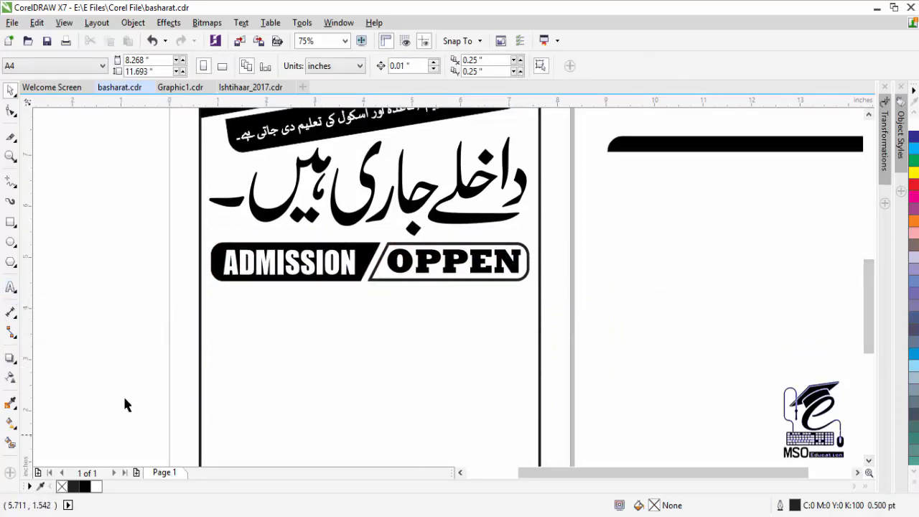
pyautogui.press('F3')
# - Draw a small black-filled circle below the badge
pyautogui.click(470, 260)
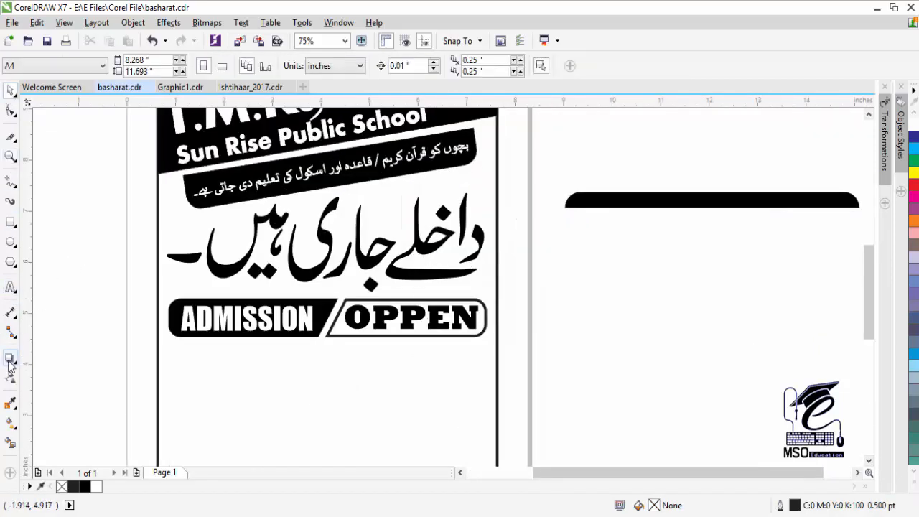
pyautogui.click(10, 244)
pyautogui.moveTo(176, 361)
pyautogui.mouseDown()
pyautogui.moveTo(198, 376)
pyautogui.moveTo(172, 368)
pyautogui.mouseUp()
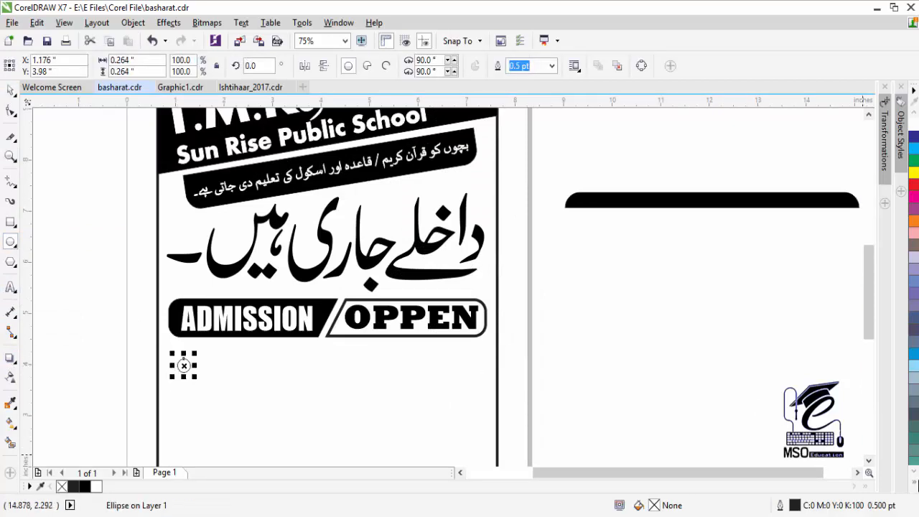
pyautogui.click(915, 486)
pyautogui.click(903, 202)
pyautogui.click(10, 92)
pyautogui.click(195, 366)
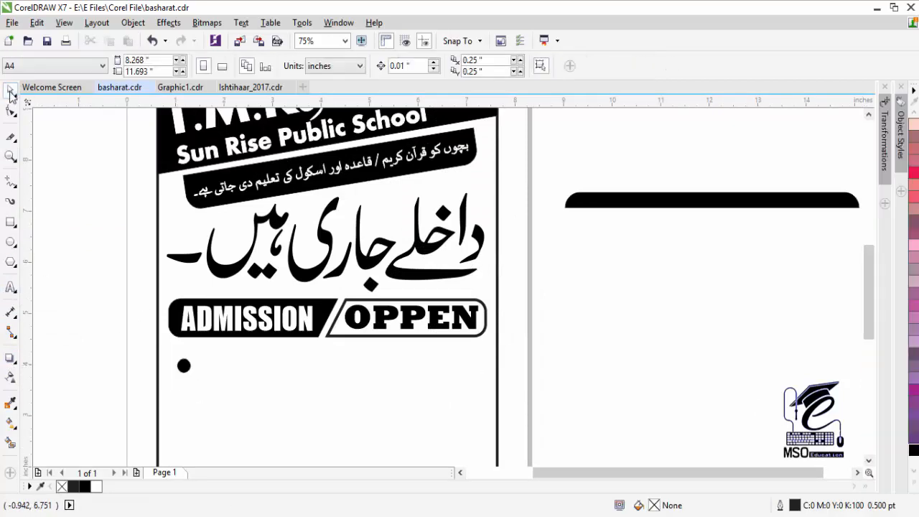
pyautogui.click(184, 366)
# - Place the circle at the page's left edge and repeat copies into a row
pyautogui.click(10, 155)
pyautogui.click(316, 355)
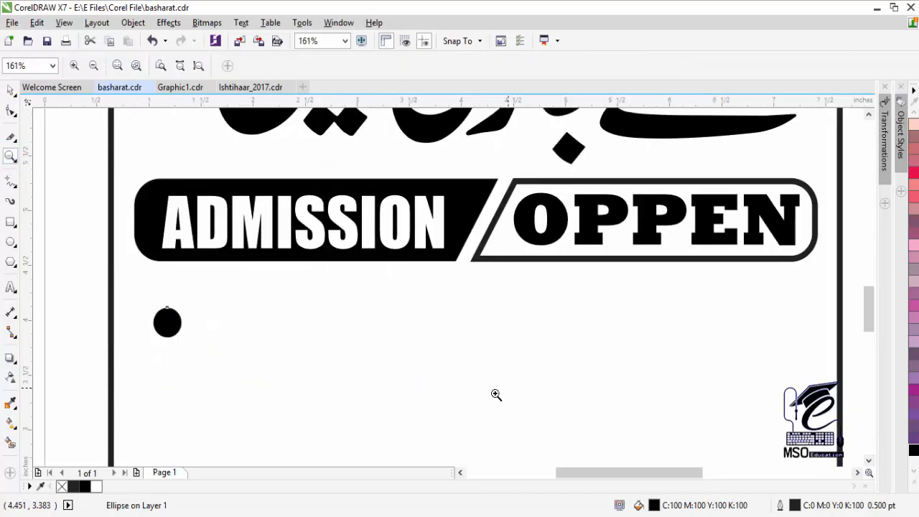
pyautogui.click(10, 94)
pyautogui.moveTo(161, 326); pyautogui.dragTo(152, 288)
pyautogui.rightClick(152, 288)
pyautogui.hotkey('ctrl', 'r')
pyautogui.hotkey('ctrl', 'r')
pyautogui.hotkey('ctrl', 'r')
pyautogui.hotkey('ctrl', 'r')
pyautogui.hotkey('ctrl', 'r')
pyautogui.hotkey('ctrl', 'r')
pyautogui.hotkey('ctrl', 'r')
pyautogui.hotkey('ctrl', 'r')
pyautogui.hotkey('ctrl', 'r')
pyautogui.hotkey('ctrl', 'r')
pyautogui.hotkey('ctrl', 'r')
pyautogui.hotkey('ctrl', 'r')
pyautogui.hotkey('ctrl', 'r')
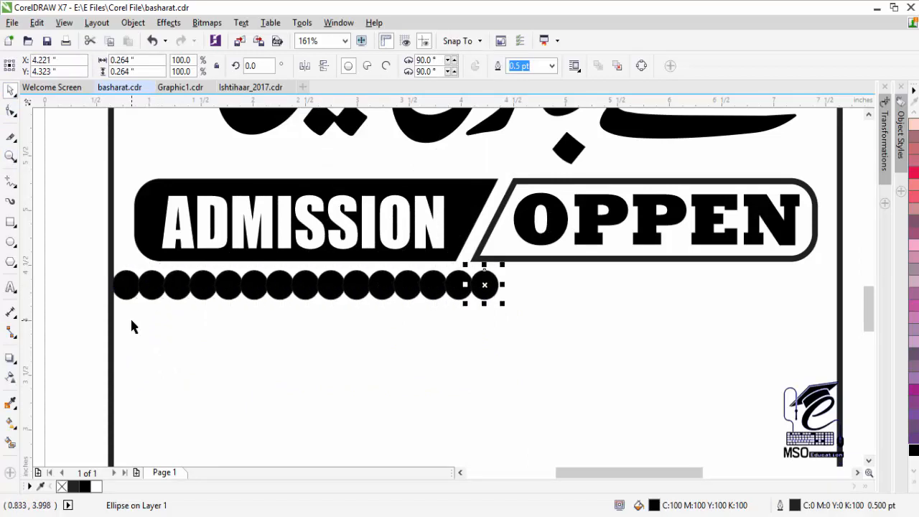
pyautogui.hotkey('ctrl', 'r')
pyautogui.hotkey('ctrl', 'r')
pyautogui.hotkey('ctrl', 'r')
pyautogui.hotkey('ctrl', 'r')
pyautogui.hotkey('ctrl', 'r')
pyautogui.hotkey('ctrl', 'r')
pyautogui.hotkey('ctrl', 'r')
pyautogui.hotkey('ctrl', 'r')
pyautogui.hotkey('ctrl', 'r')
pyautogui.hotkey('ctrl', 'r')
pyautogui.hotkey('ctrl', 'r')
pyautogui.hotkey('ctrl', 'r')
pyautogui.hotkey('ctrl', 'r')
pyautogui.hotkey('ctrl', 'r')
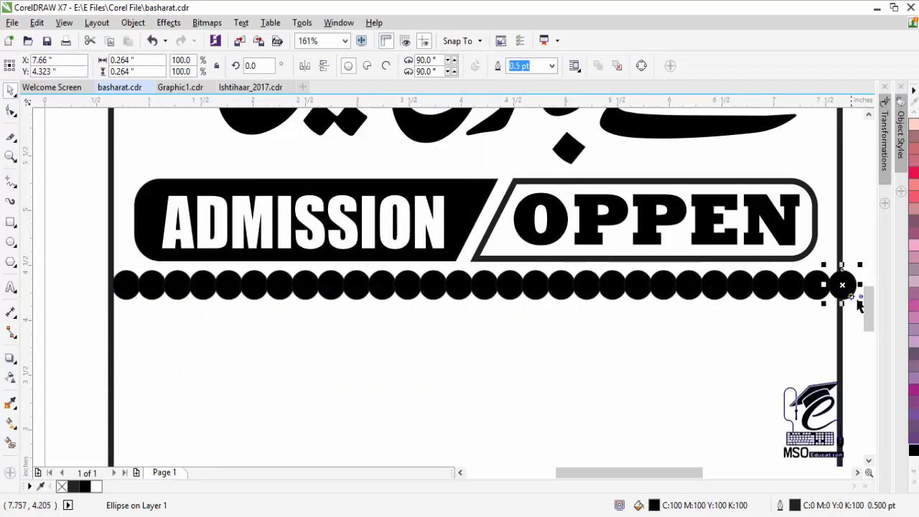
# - Scale the whole 29-circle row to fit inside the page border
pyautogui.moveTo(858, 303); pyautogui.dragTo(850, 298)
pyautogui.hotkey('ctrl', 'z')
pyautogui.moveTo(853, 337); pyautogui.dragTo(34, 237)
pyautogui.click(857, 472)
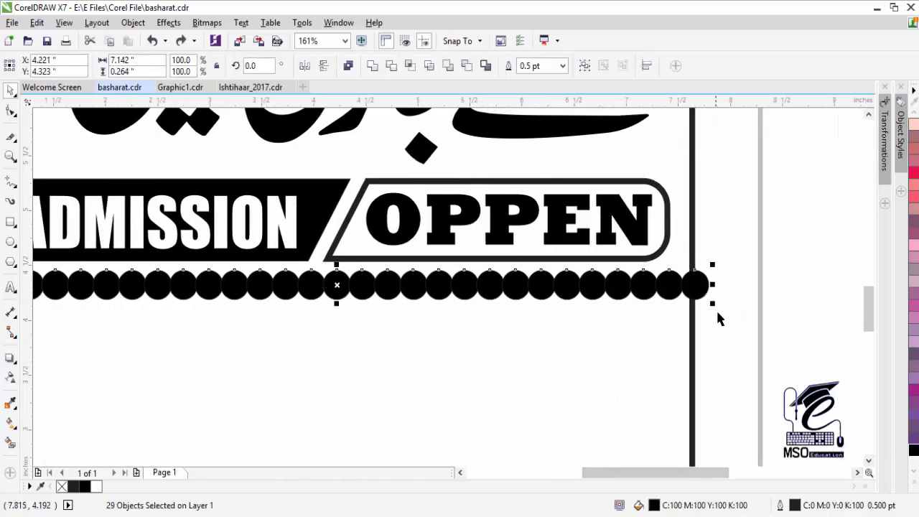
pyautogui.moveTo(712, 303); pyautogui.dragTo(695, 285)
pyautogui.click(11, 157)
pyautogui.rightClick(192, 288)
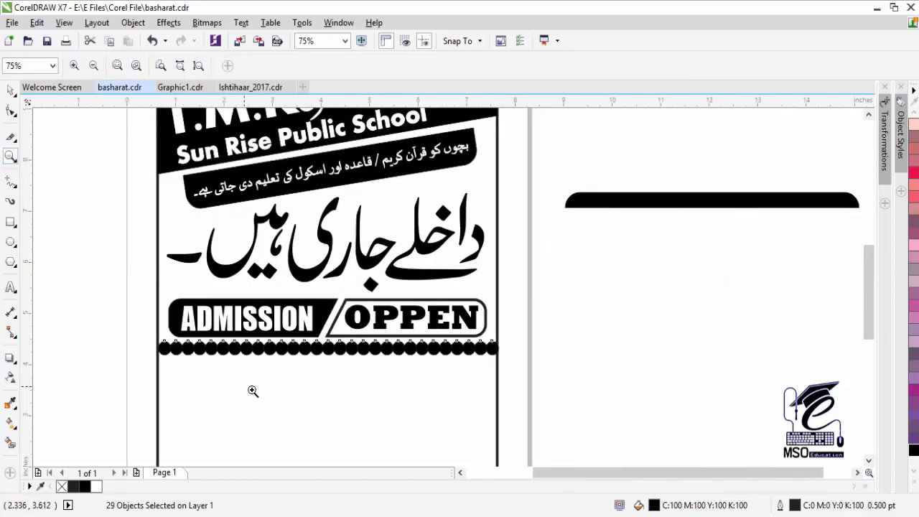
pyautogui.click(253, 391)
# - Convert the circle row to curves and begin a knife cut at its left end
pyautogui.click(10, 90)
pyautogui.rightClick(227, 253)
pyautogui.click(248, 245)
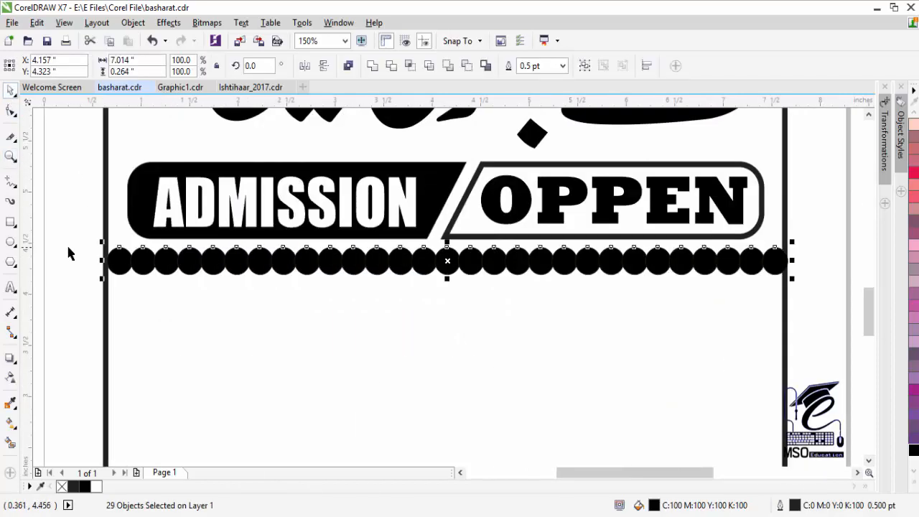
pyautogui.press('x')
pyautogui.click(108, 261)
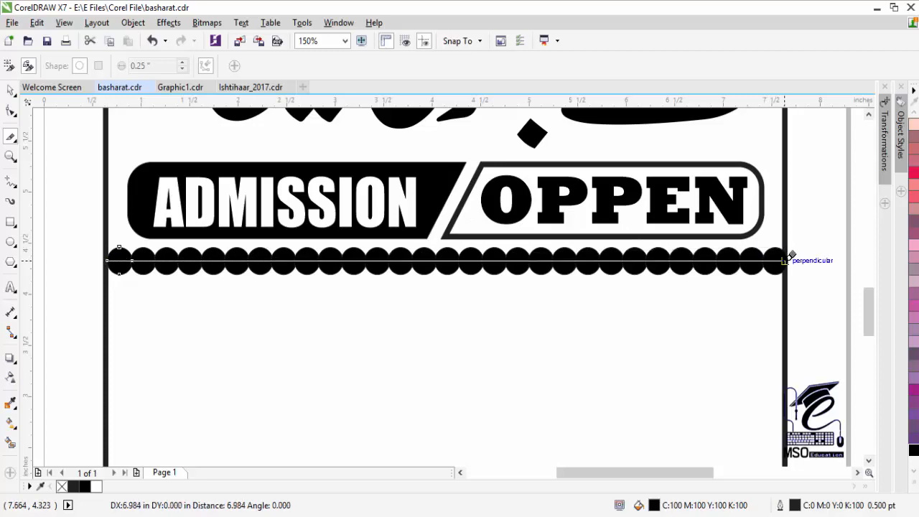
# - Finish the straight cut across the circle row and move the row lower
pyautogui.click(787, 260)
pyautogui.click(10, 91)
pyautogui.moveTo(279, 272); pyautogui.dragTo(279, 295)
pyautogui.hotkey('ctrl', 'z')
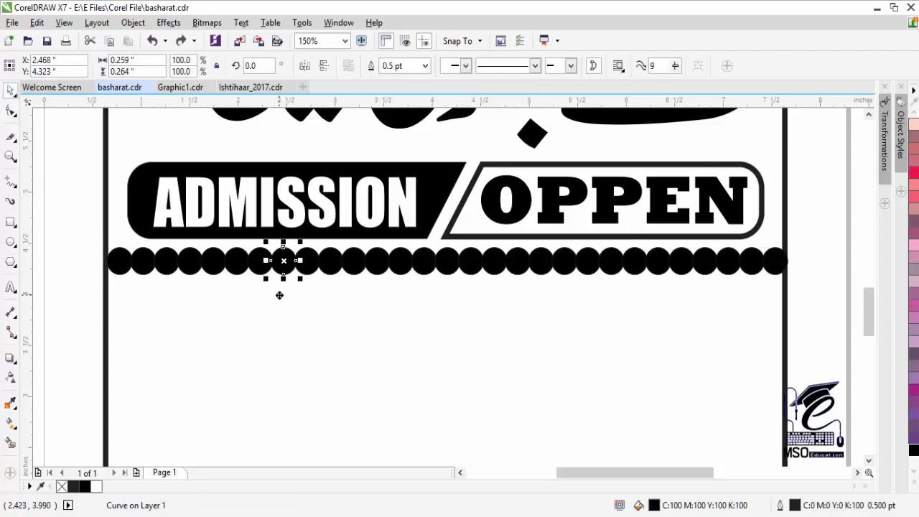
pyautogui.hotkey('ctrl', 'z')
pyautogui.moveTo(306, 262); pyautogui.dragTo(269, 333)
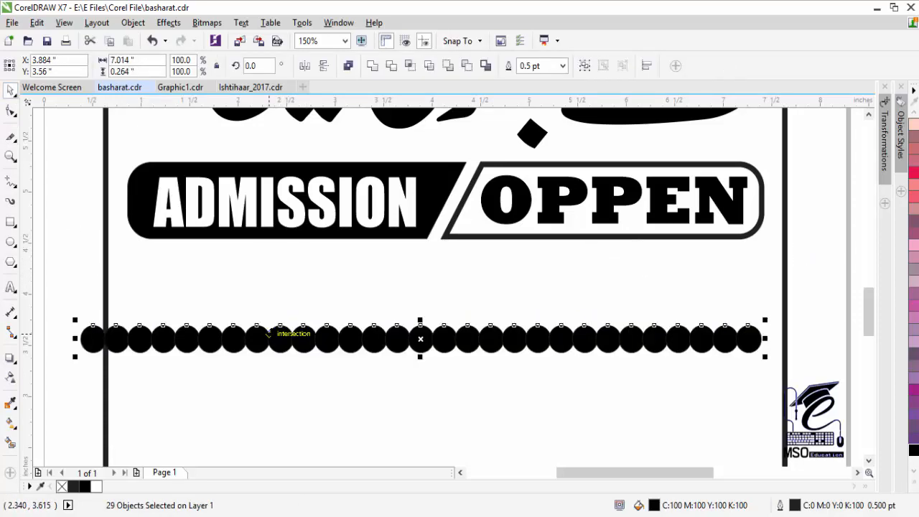
# - Slice the circles through their middles again and lift the row under the badge
pyautogui.click(11, 136)
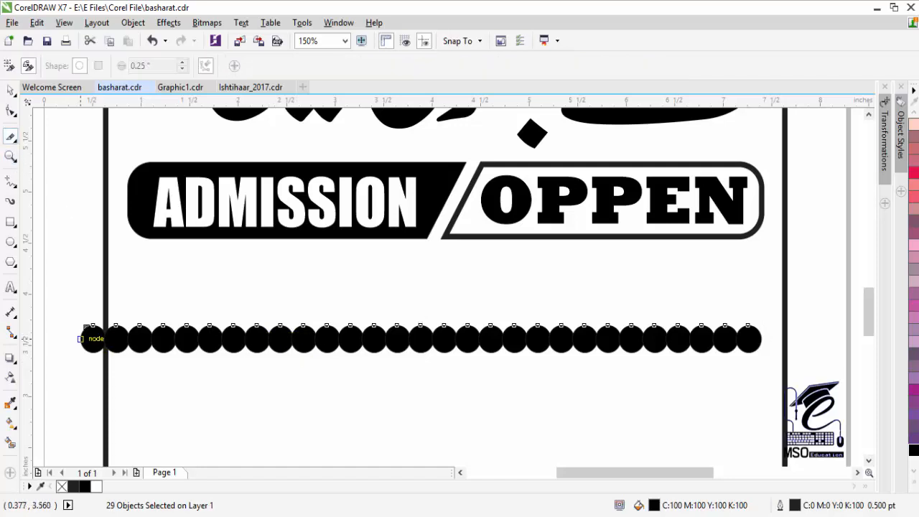
pyautogui.click(91, 336)
pyautogui.click(765, 336)
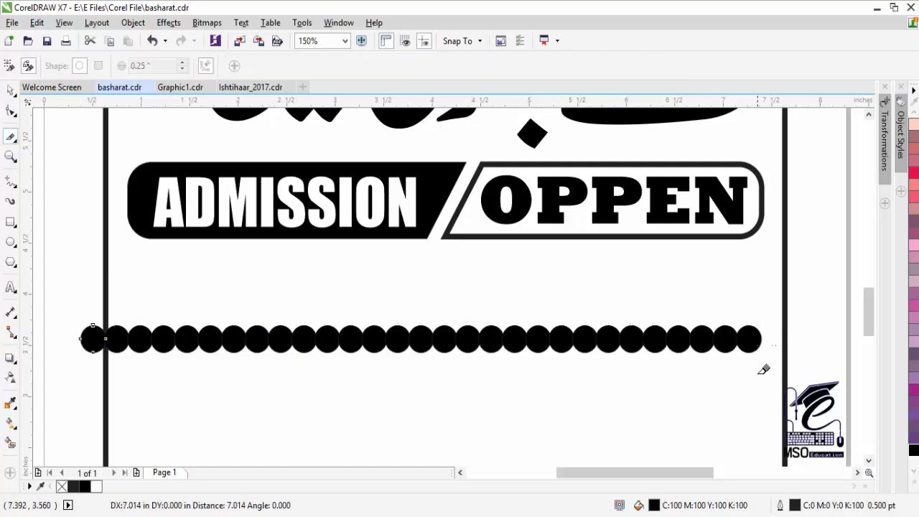
pyautogui.click(12, 93)
pyautogui.moveTo(210, 351); pyautogui.dragTo(210, 363)
pyautogui.hotkey('ctrl', 'z')
pyautogui.hotkey('ctrl', 'z')
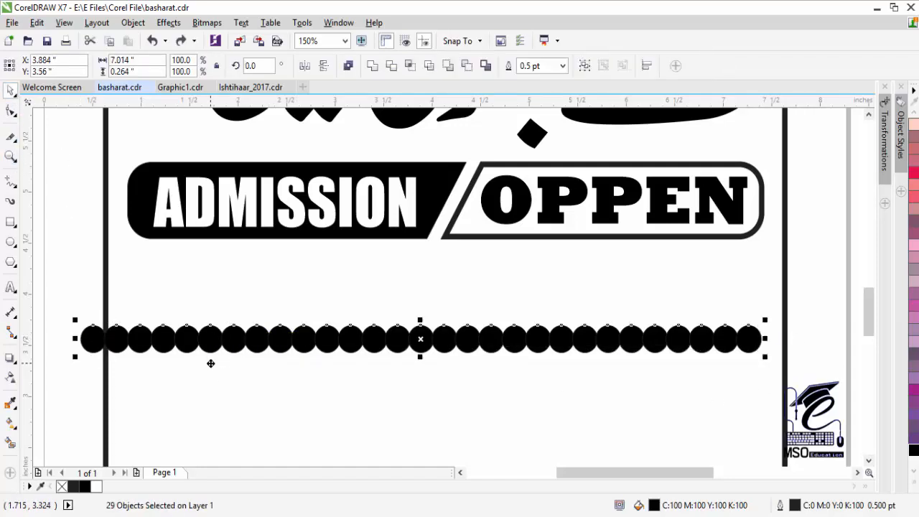
pyautogui.moveTo(354, 343); pyautogui.dragTo(377, 295)
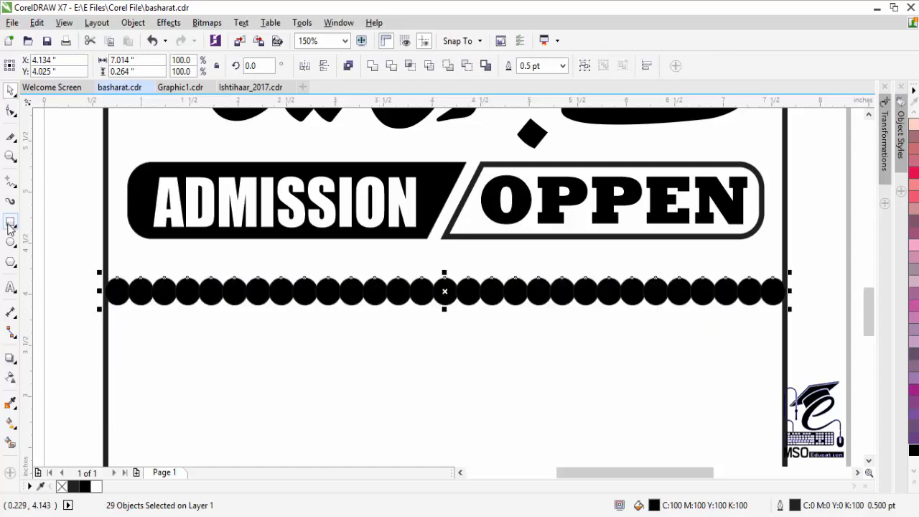
# - Cover the circles' top halves with a white rectangle that has no outline
pyautogui.click(9, 222)
pyautogui.moveTo(97, 255); pyautogui.dragTo(785, 287)
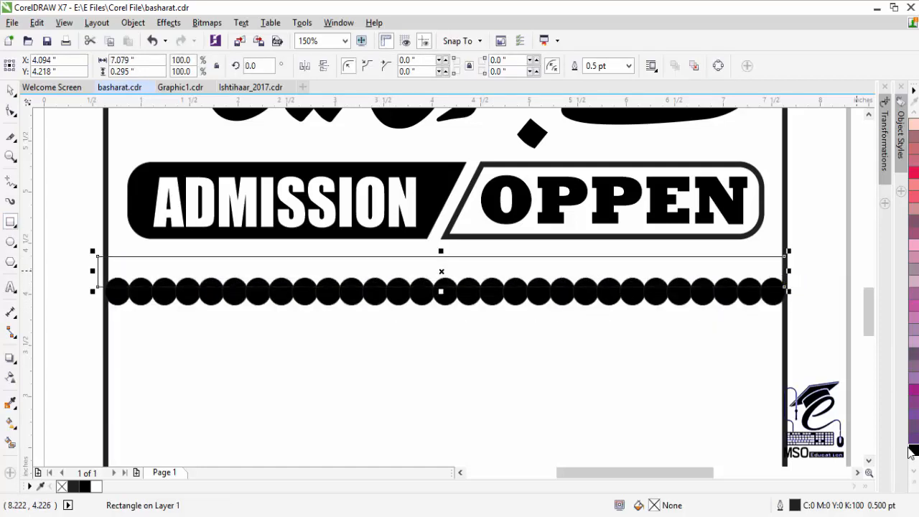
pyautogui.click(915, 481)
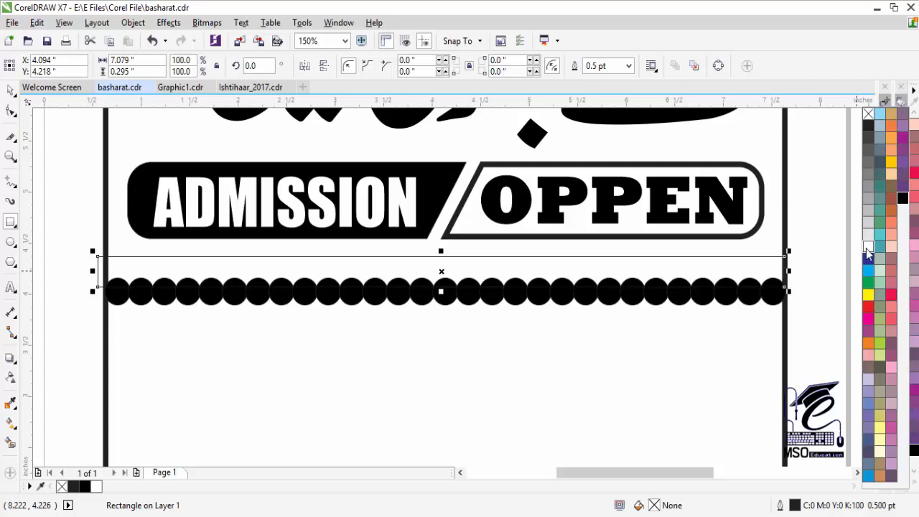
pyautogui.click(866, 248)
pyautogui.rightClick(868, 113)
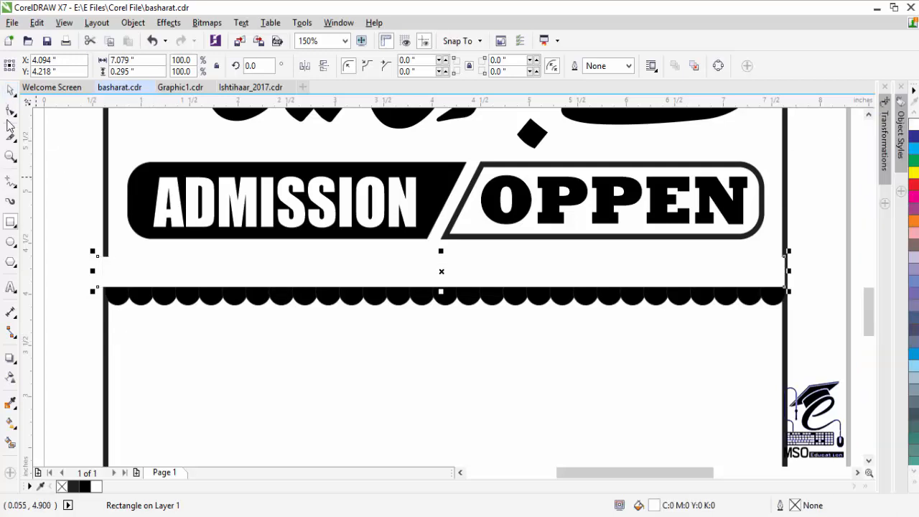
# - Group the white mask with the circles and nudge the scalloped band up against the badge
pyautogui.moveTo(58, 240); pyautogui.dragTo(811, 336)
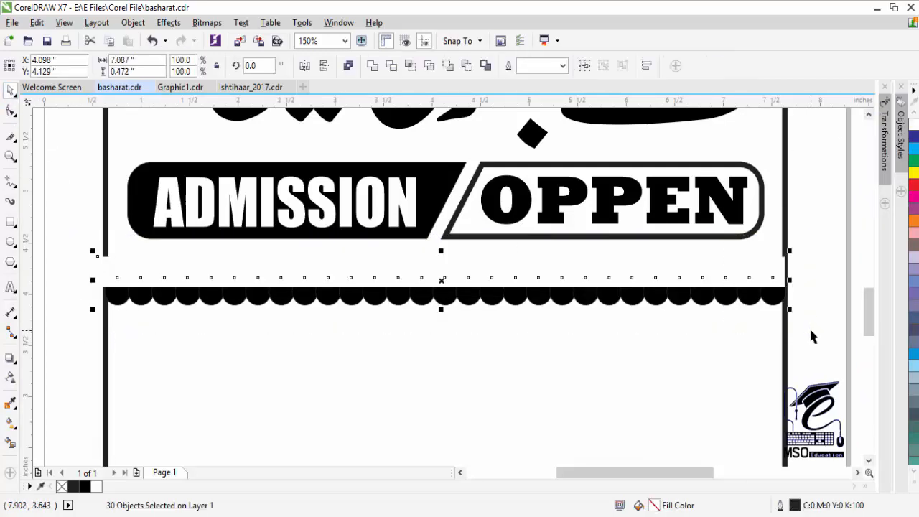
pyautogui.hotkey('ctrl', 'g')
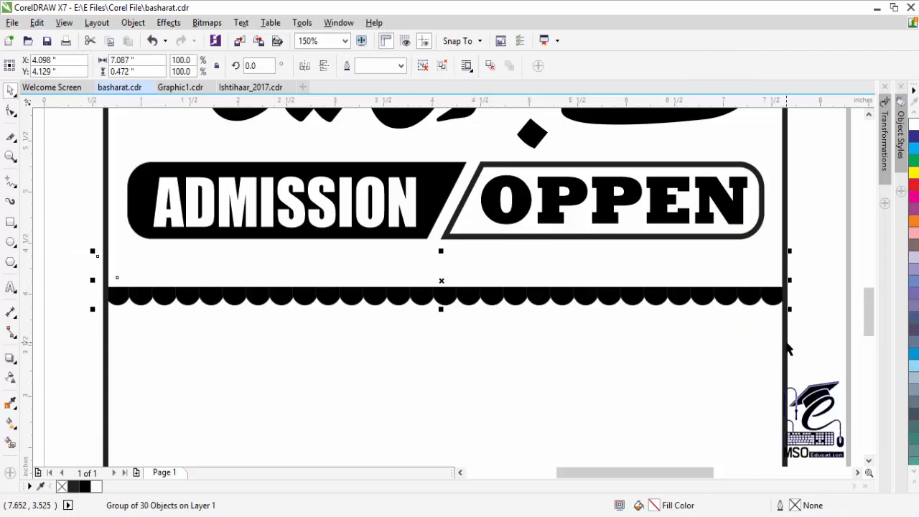
pyautogui.press('Up')
pyautogui.press('Up')
pyautogui.press('Up')
pyautogui.press('Up')
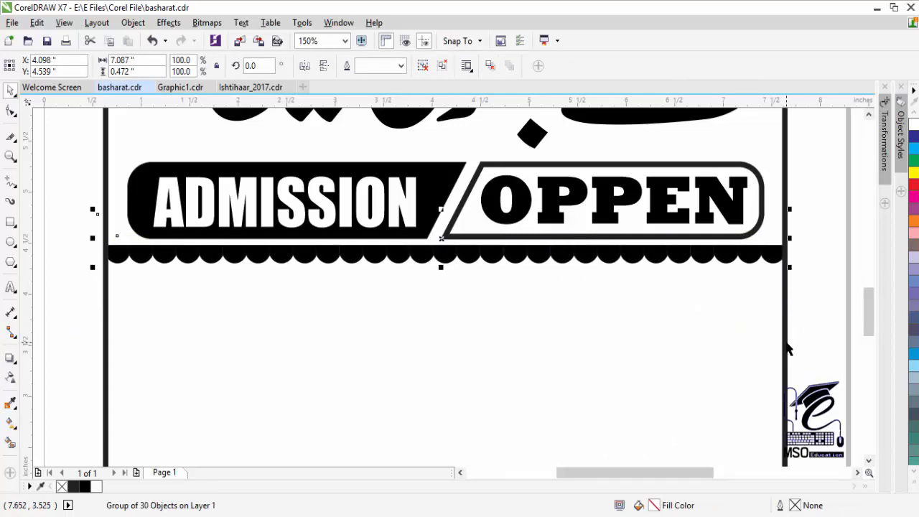
pyautogui.press('z')
pyautogui.press('F3')
pyautogui.click(869, 115)
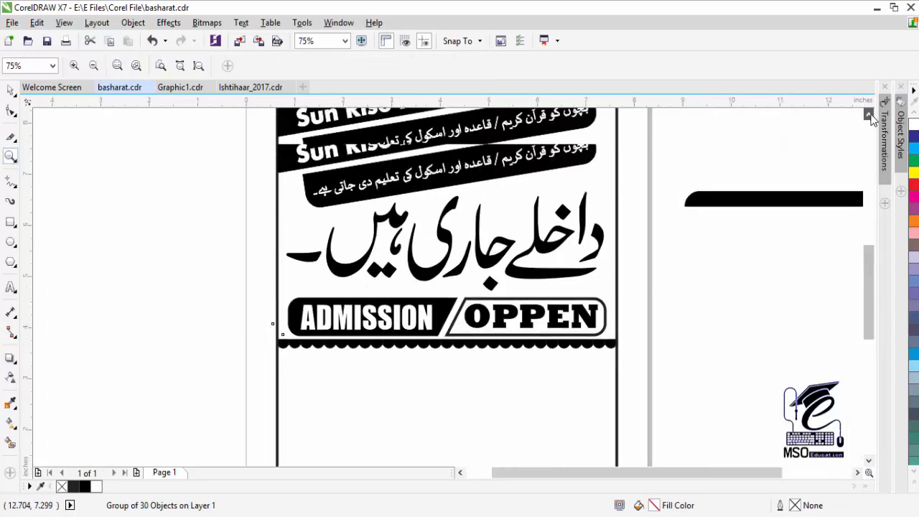
pyautogui.press('space')
pyautogui.click(88, 246)
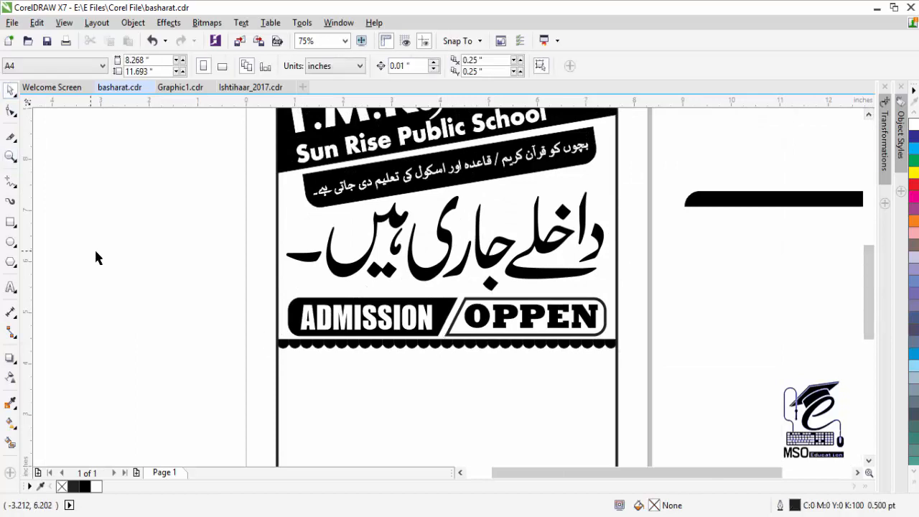
pyautogui.click(868, 115)
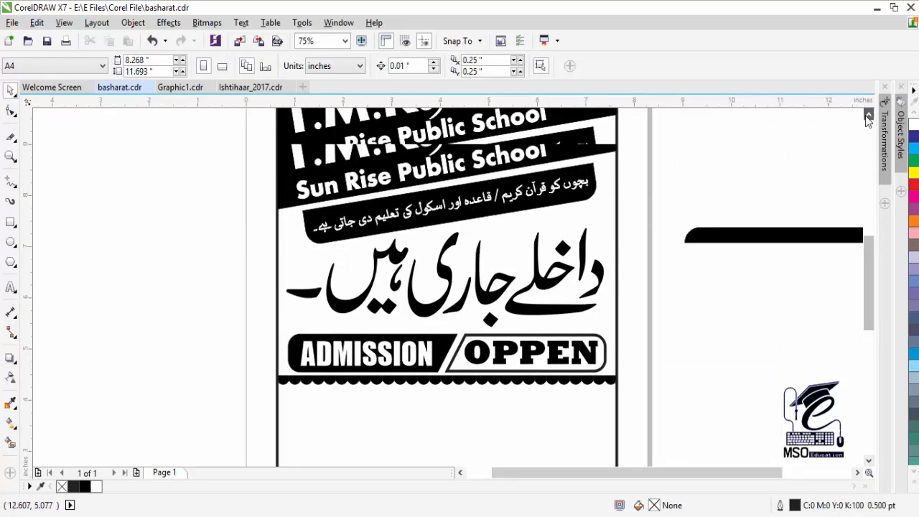
pyautogui.click(869, 114)
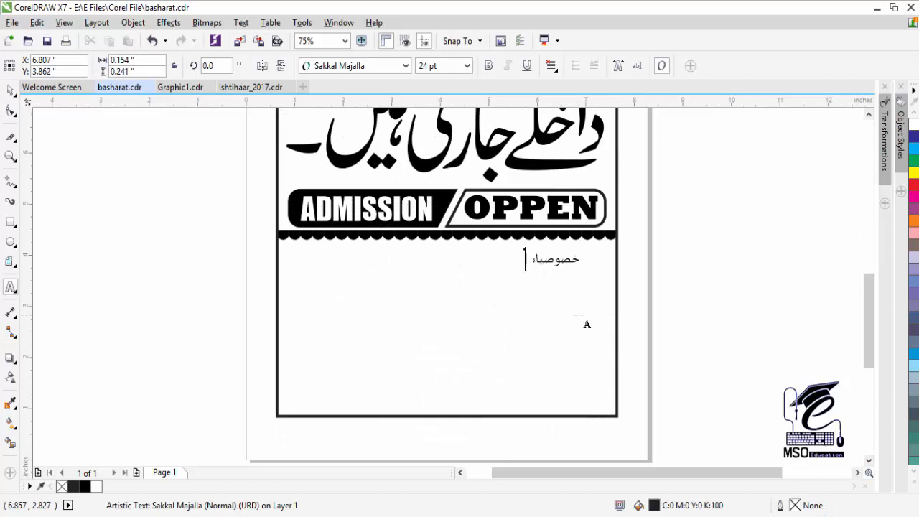
# - Type the six-line Urdu feature list under خصوصیات and tighten its line spacing
pyautogui.click(579, 315)
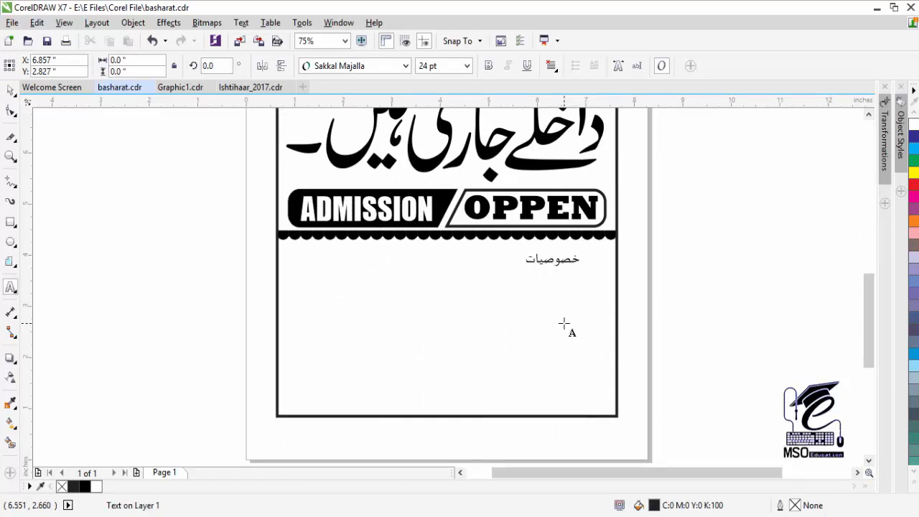
pyautogui.write('قرا')
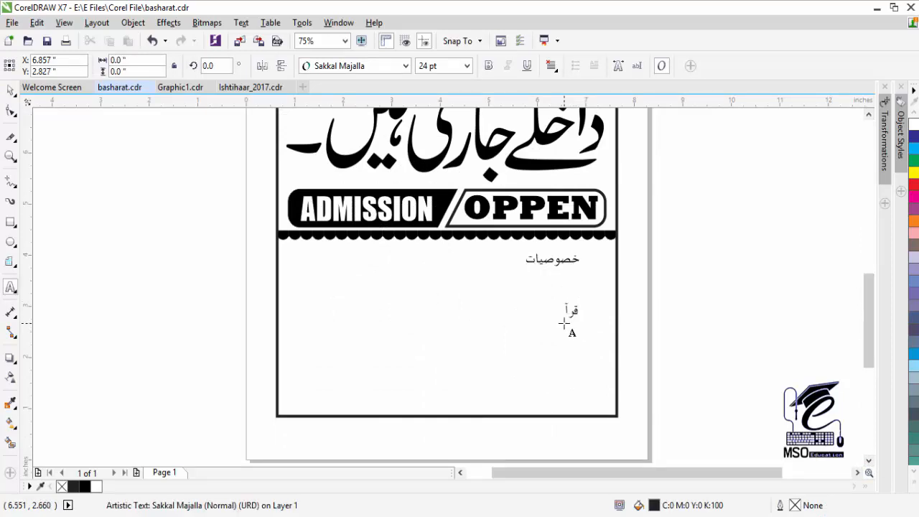
pyautogui.write(' پرخصوصی توجہ')
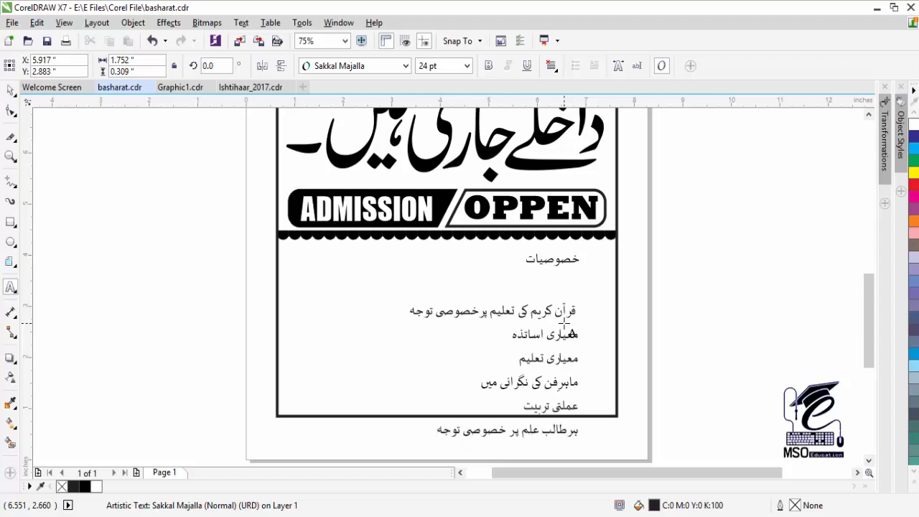
pyautogui.click(560, 310)
pyautogui.click(10, 111)
pyautogui.moveTo(582, 442); pyautogui.dragTo(582, 407)
pyautogui.press('F8')
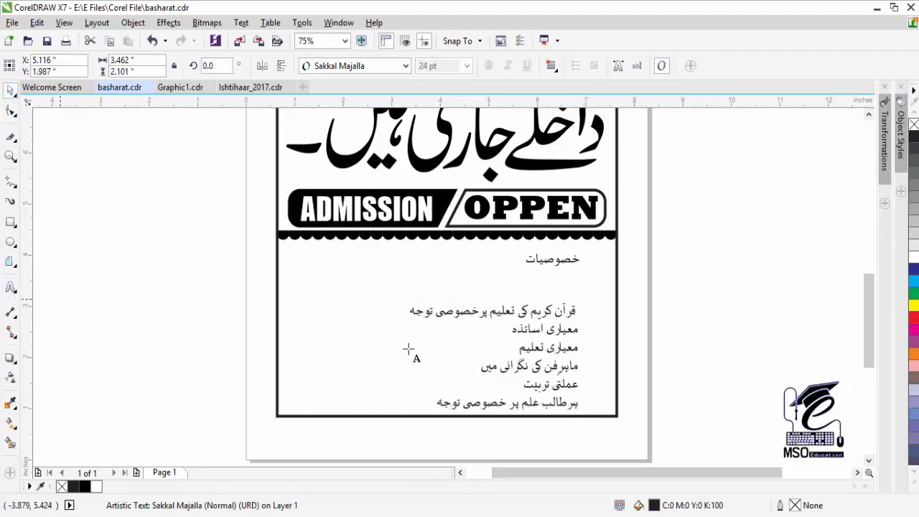
# - Set the whole features list in Jameel Noori Nastaleeq and shrink the text block
pyautogui.hotkey('ctrl', 'a')
pyautogui.click(406, 66)
pyautogui.click(399, 290)
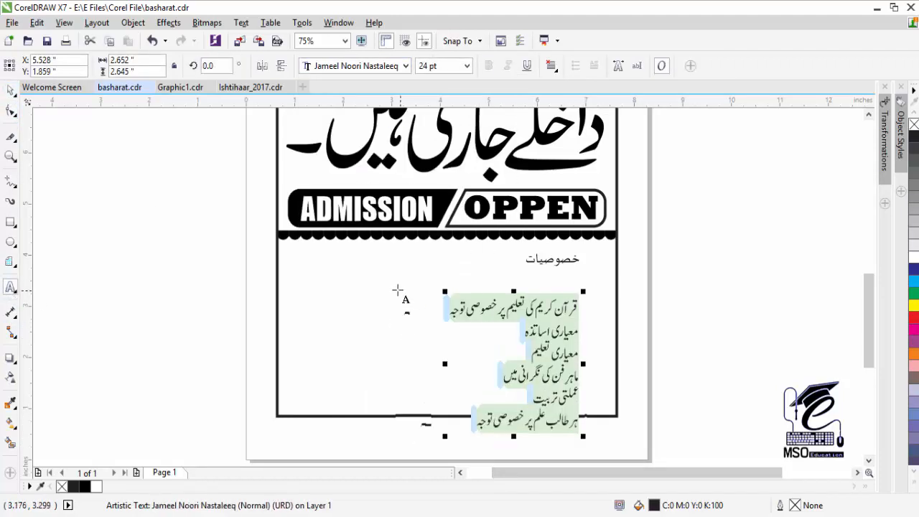
pyautogui.click(10, 90)
pyautogui.moveTo(444, 436); pyautogui.dragTo(475, 403)
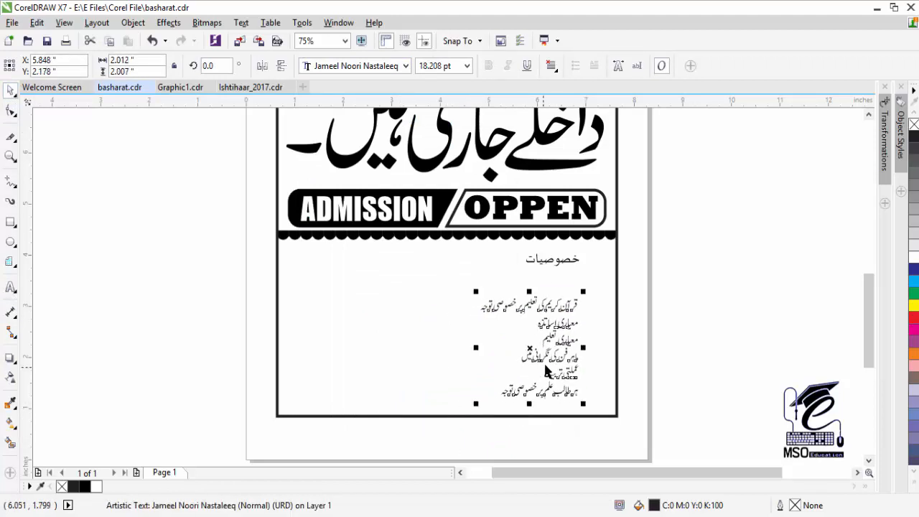
# - Fill the Urdu list with rich black and position it just under the heading
pyautogui.click(916, 485)
pyautogui.click(902, 199)
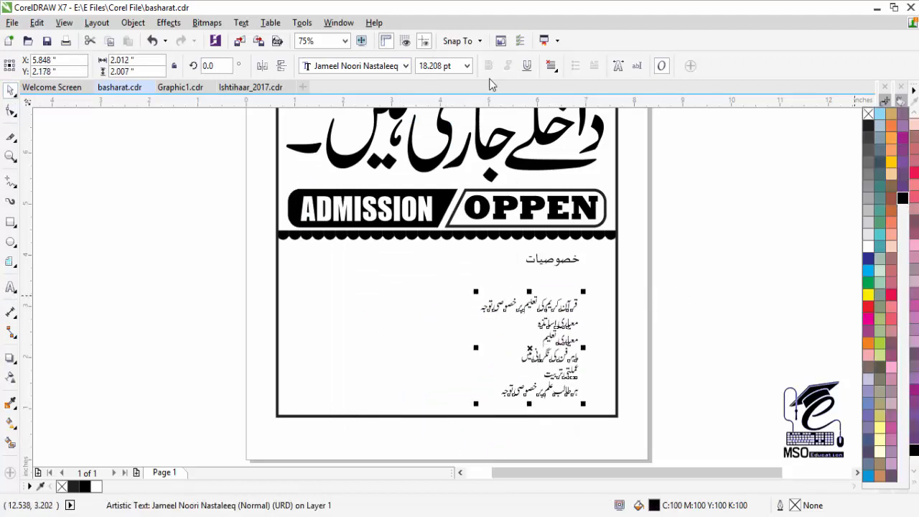
pyautogui.moveTo(557, 306); pyautogui.dragTo(581, 285)
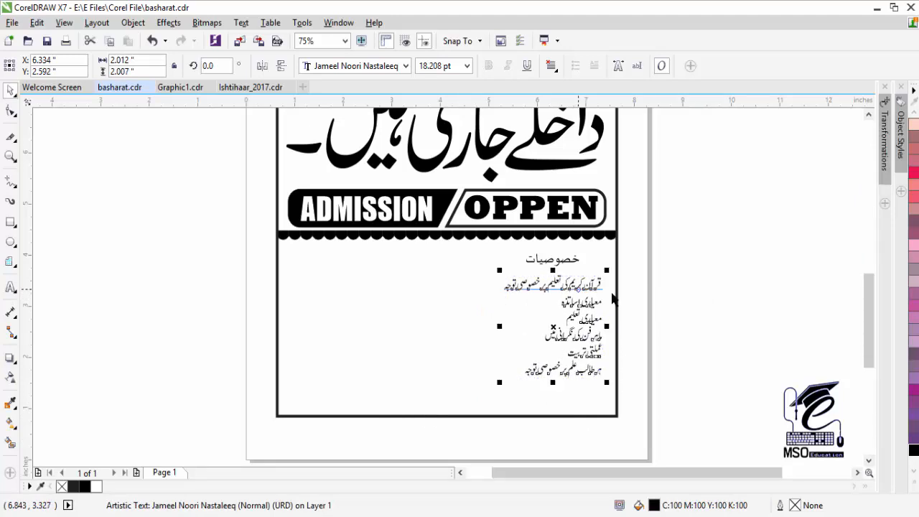
pyautogui.click(610, 294)
pyautogui.click(572, 288)
pyautogui.click(591, 307)
pyautogui.moveTo(577, 282); pyautogui.dragTo(570, 285)
# - Zoom in on the خصوصیات heading, move it off the page right, and restyle its font
pyautogui.click(10, 157)
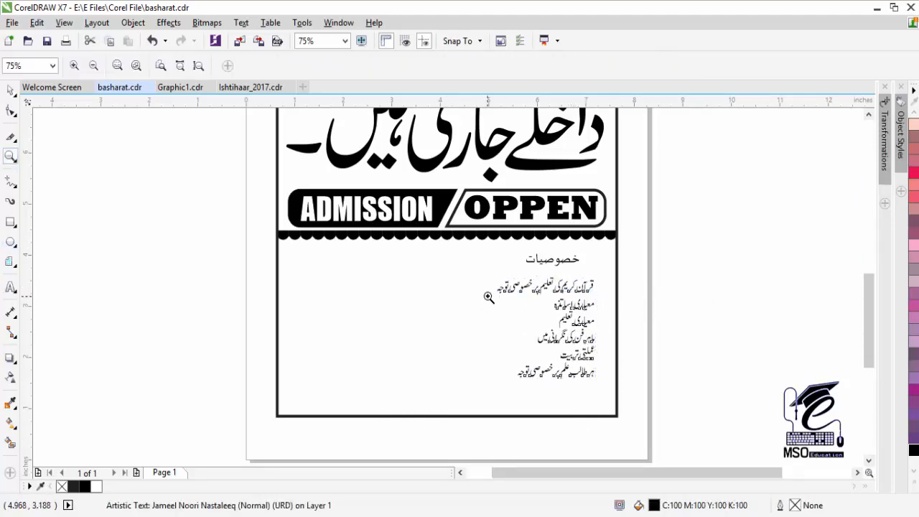
pyautogui.moveTo(477, 253); pyautogui.dragTo(632, 413)
pyautogui.click(869, 116)
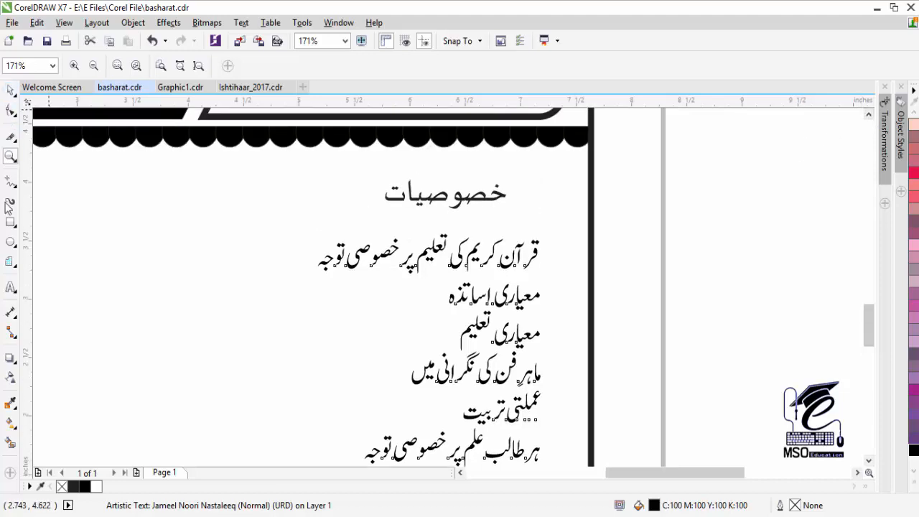
pyautogui.click(10, 287)
pyautogui.doubleClick(470, 194)
pyautogui.click(407, 66)
pyautogui.click(4, 70)
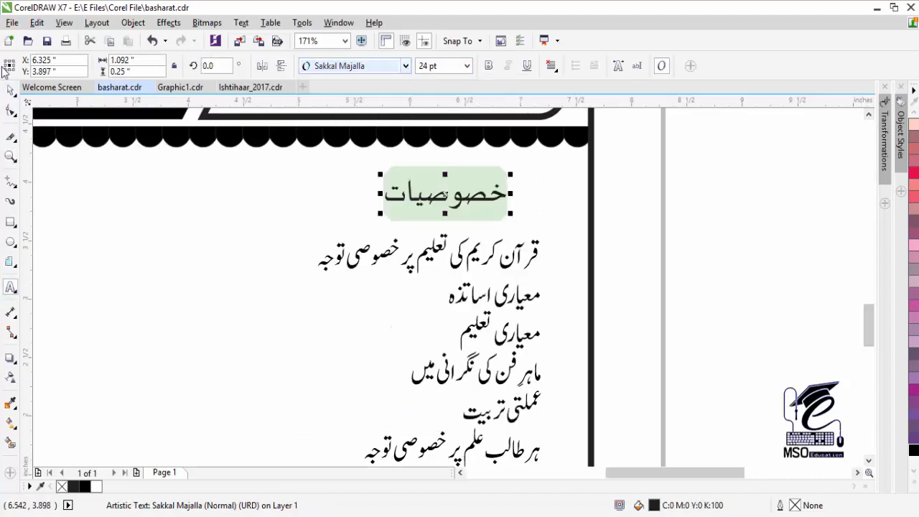
pyautogui.click(10, 90)
pyautogui.moveTo(441, 191); pyautogui.dragTo(766, 195)
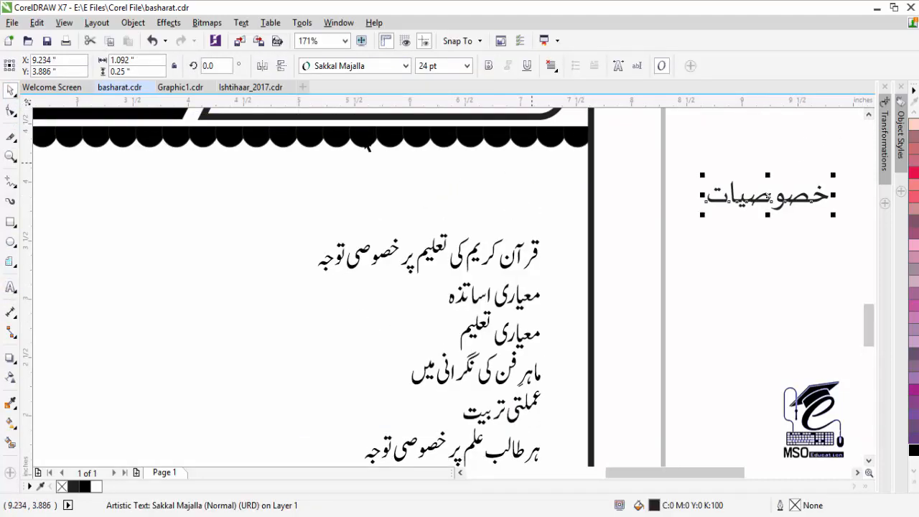
pyautogui.click(405, 66)
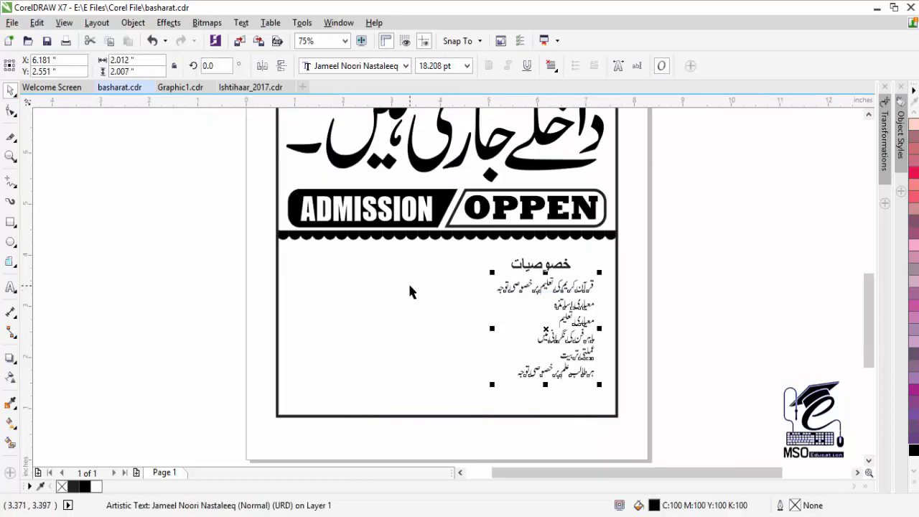
# - Bring the pointing-hand icons over from Graphic1.cdr and delete a stray polygon
pyautogui.click(179, 87)
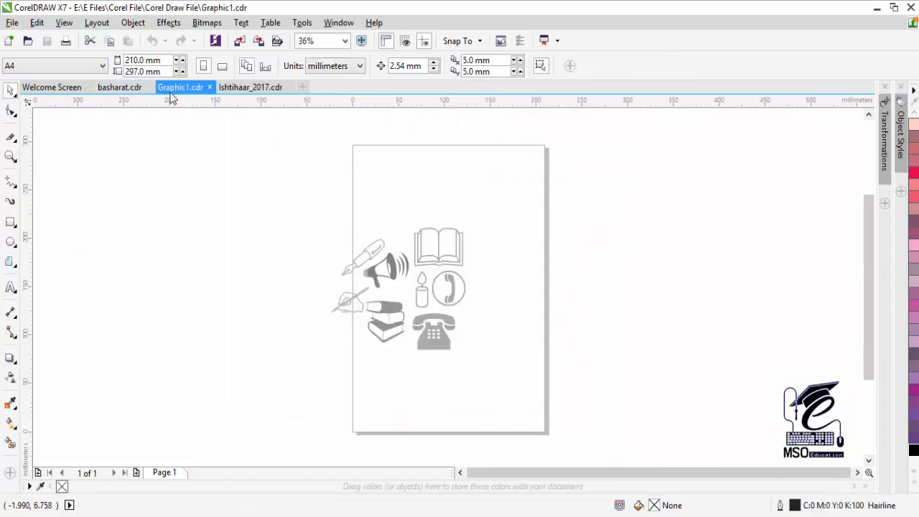
pyautogui.click(348, 292)
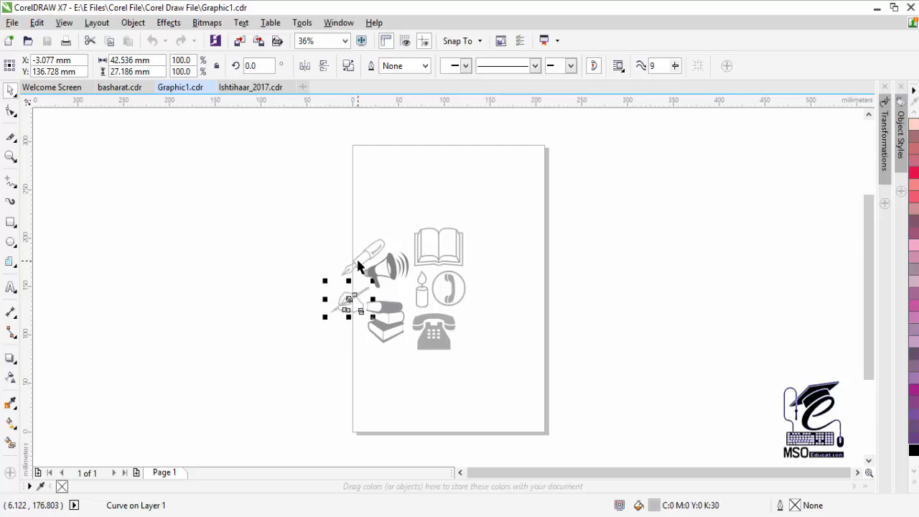
pyautogui.click(464, 290)
pyautogui.click(307, 366)
pyautogui.hotkey('ctrl', 'a')
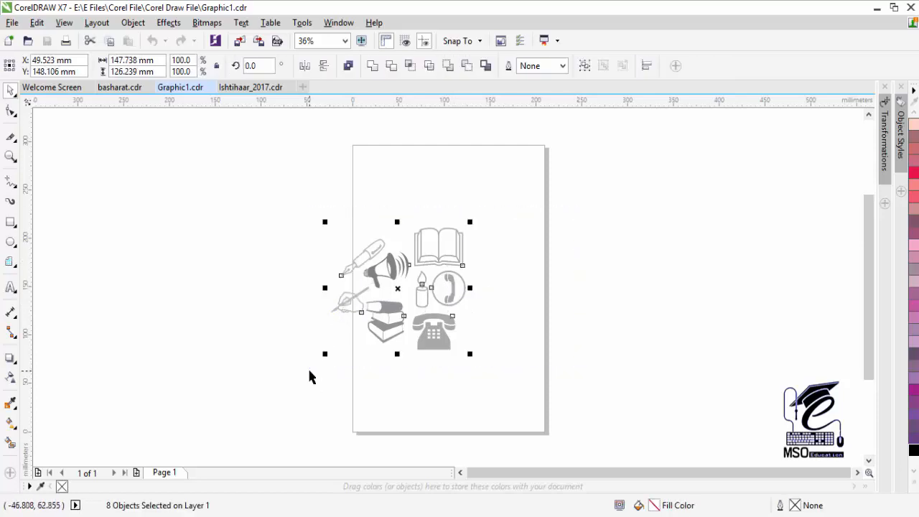
pyautogui.moveTo(49, 186); pyautogui.dragTo(192, 254)
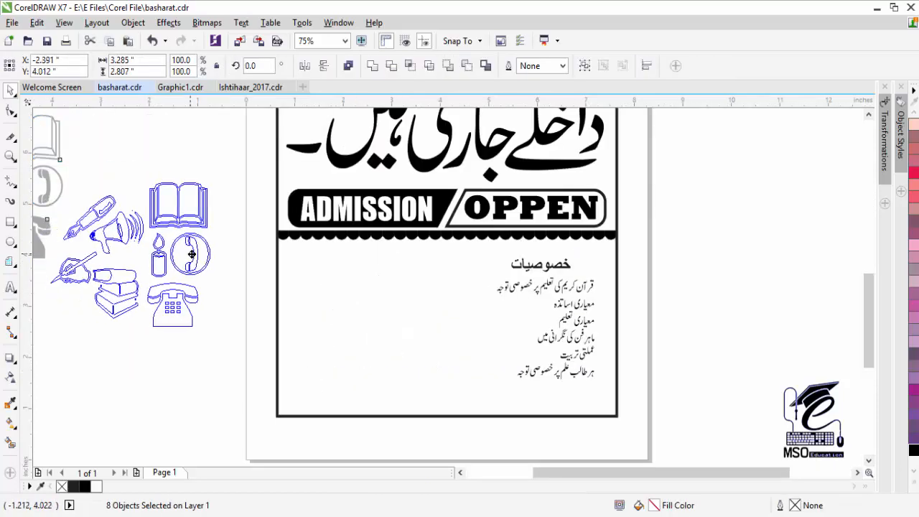
pyautogui.press('Escape')
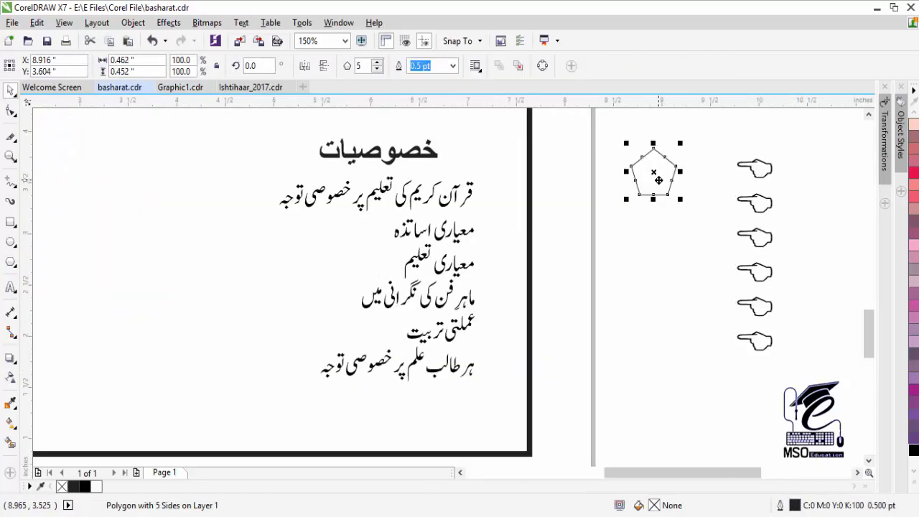
pyautogui.press('Delete')
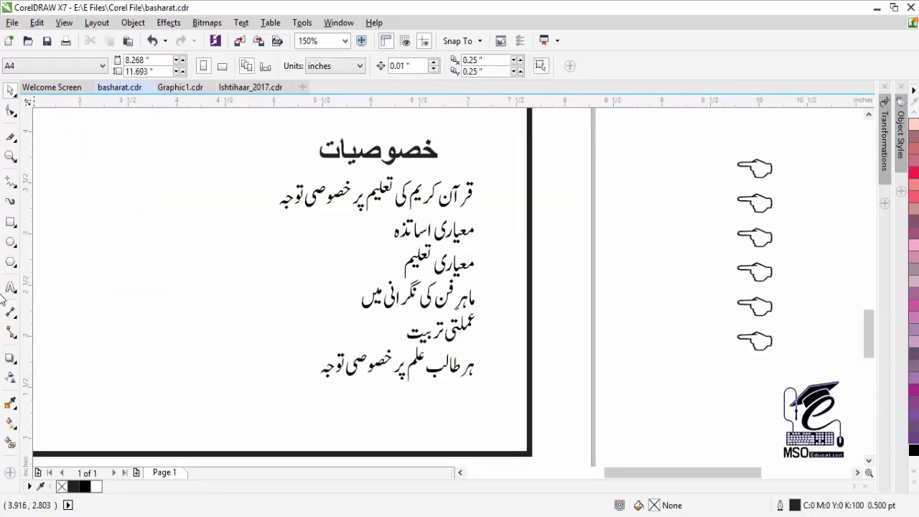
pyautogui.click(11, 311)
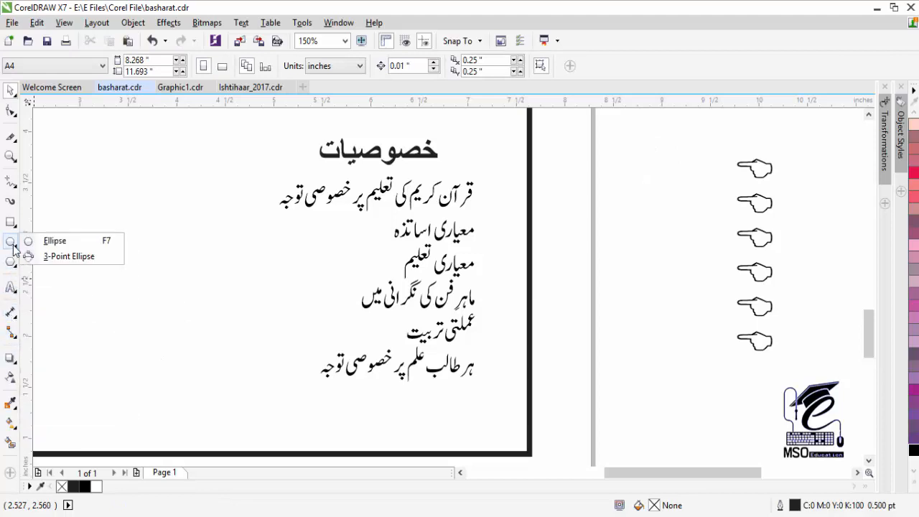
# - Draw a black star beside the first Urdu line and repeat copies down the remaining lines
pyautogui.click(51, 276)
pyautogui.moveTo(505, 200)
pyautogui.mouseDown()
pyautogui.moveTo(512, 210)
pyautogui.moveTo(494, 193)
pyautogui.mouseUp()
pyautogui.click(914, 450)
pyautogui.click(12, 93)
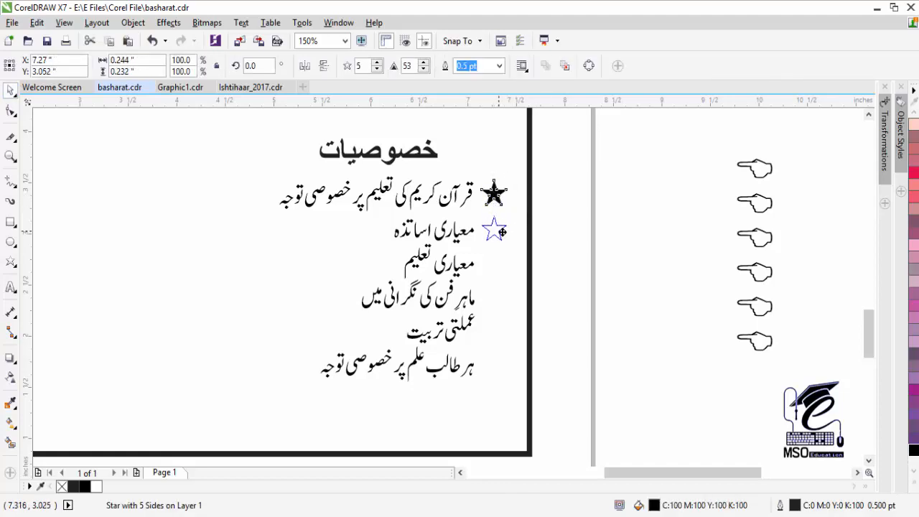
pyautogui.moveTo(500, 233); pyautogui.dragTo(501, 234)
pyautogui.hotkey('ctrl', 'r')
pyautogui.hotkey('ctrl', 'r')
pyautogui.hotkey('ctrl', 'r')
pyautogui.hotkey('ctrl', 'r')
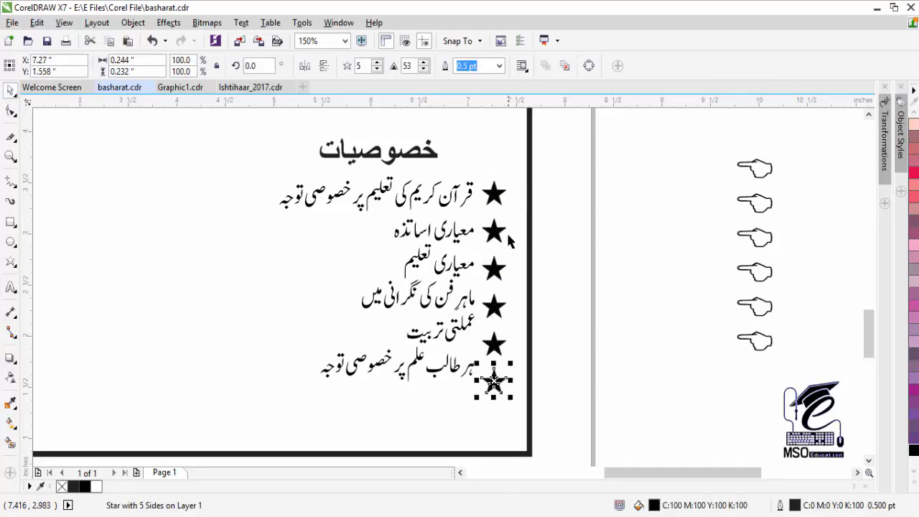
# - Try resizing the six stars, undo it, and nudge the lower five stars down
pyautogui.click(500, 276)
pyautogui.moveTo(455, 185); pyautogui.dragTo(455, 182)
pyautogui.moveTo(510, 397); pyautogui.dragTo(512, 346)
pyautogui.hotkey('ctrl', 'z')
pyautogui.click(597, 354)
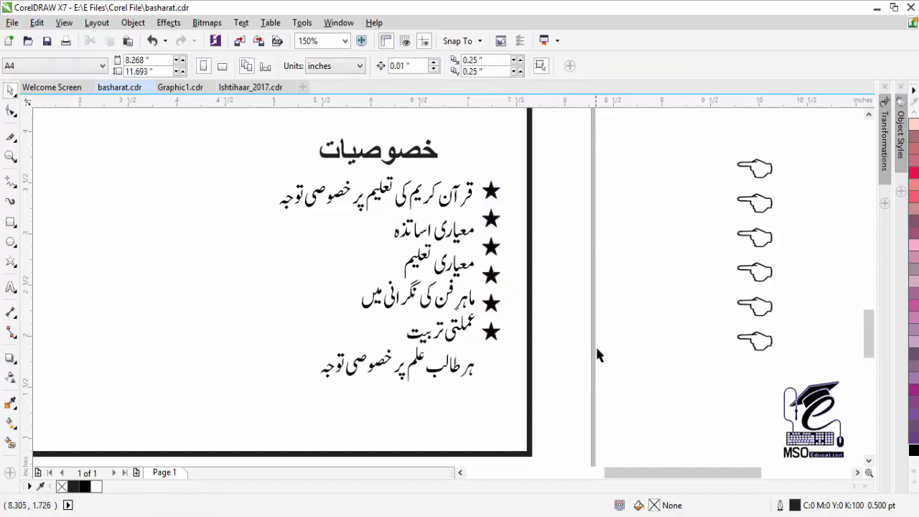
pyautogui.moveTo(520, 206); pyautogui.dragTo(454, 365)
pyautogui.press('Down')
pyautogui.press('Down')
pyautogui.press('Down')
pyautogui.press('Down')
pyautogui.press('Down')
pyautogui.press('Down')
pyautogui.press('Down')
pyautogui.press('Down')
pyautogui.press('Down')
pyautogui.press('Down')
pyautogui.press('Down')
pyautogui.press('Down')
pyautogui.press('Down')
pyautogui.press('Down')
pyautogui.press('Down')
pyautogui.press('Down')
pyautogui.press('Down')
pyautogui.press('Down')
pyautogui.press('Down')
pyautogui.press('Down')
# - Fine-tune the lower stars one by one so each lines up with its Urdu line
pyautogui.keyDown('shift'); pyautogui.click(493, 239); pyautogui.keyUp('shift')
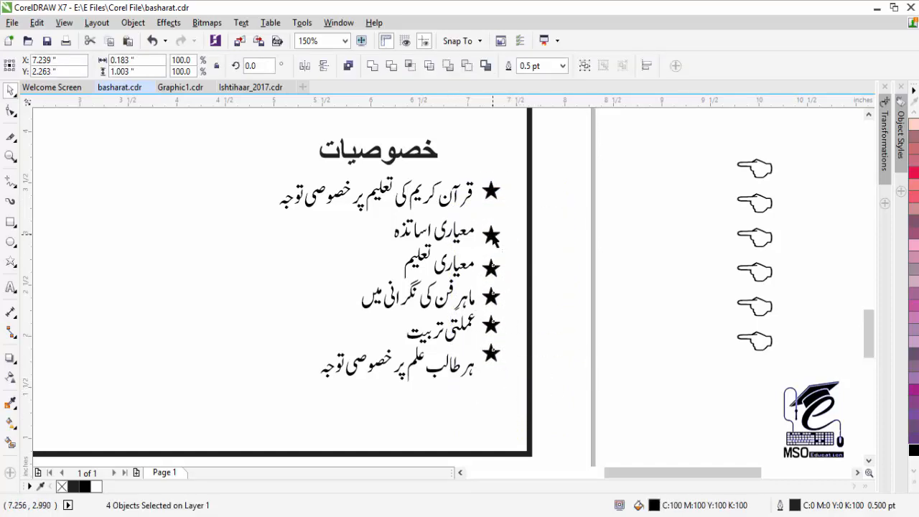
pyautogui.keyDown('shift'); pyautogui.click(491, 268); pyautogui.keyUp('shift')
pyautogui.press('Down')
pyautogui.press('Down')
pyautogui.keyDown('shift'); pyautogui.click(492, 301); pyautogui.keyUp('shift')
pyautogui.press('Up')
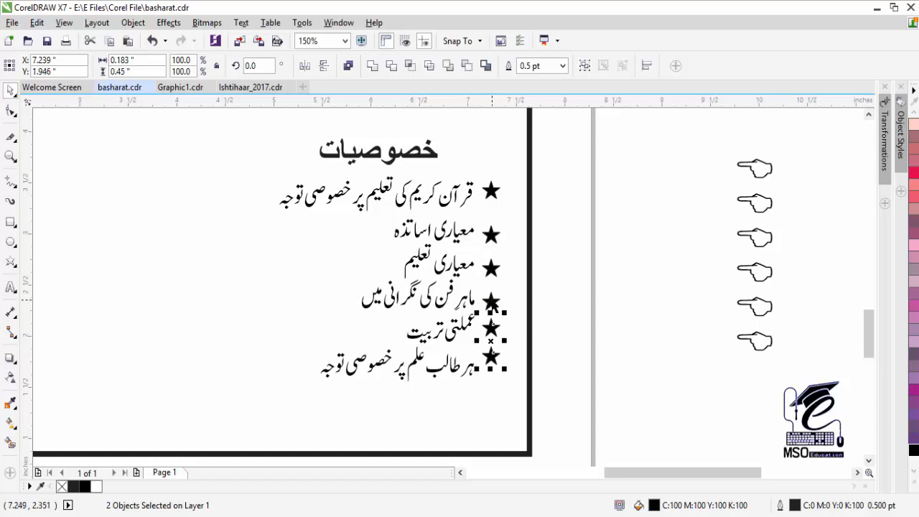
pyautogui.press('Down')
pyautogui.keyDown('shift'); pyautogui.click(492, 327); pyautogui.keyUp('shift')
pyautogui.press('Down')
pyautogui.press('Down')
# - Nudge the features text slightly left and select it together with all six stars
pyautogui.click(551, 257)
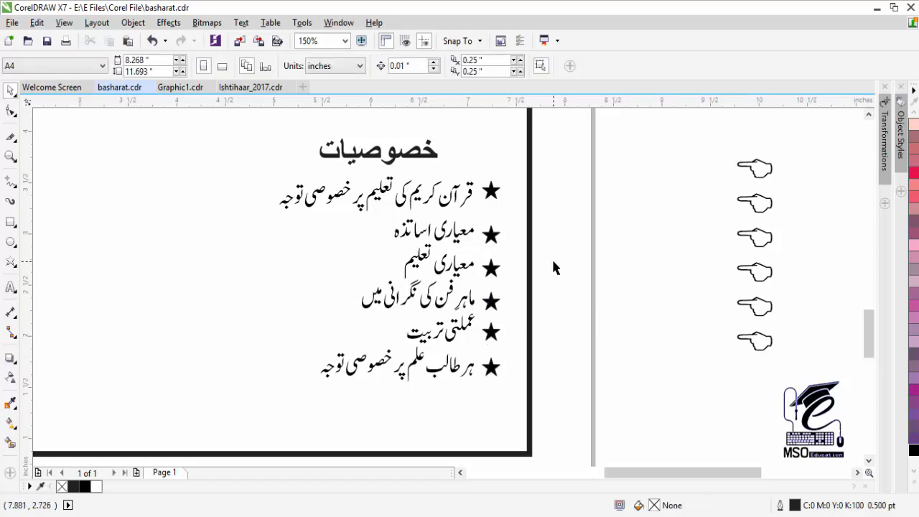
pyautogui.click(450, 288)
pyautogui.press('Left')
pyautogui.press('Left')
pyautogui.press('Left')
pyautogui.moveTo(580, 166); pyautogui.dragTo(251, 399)
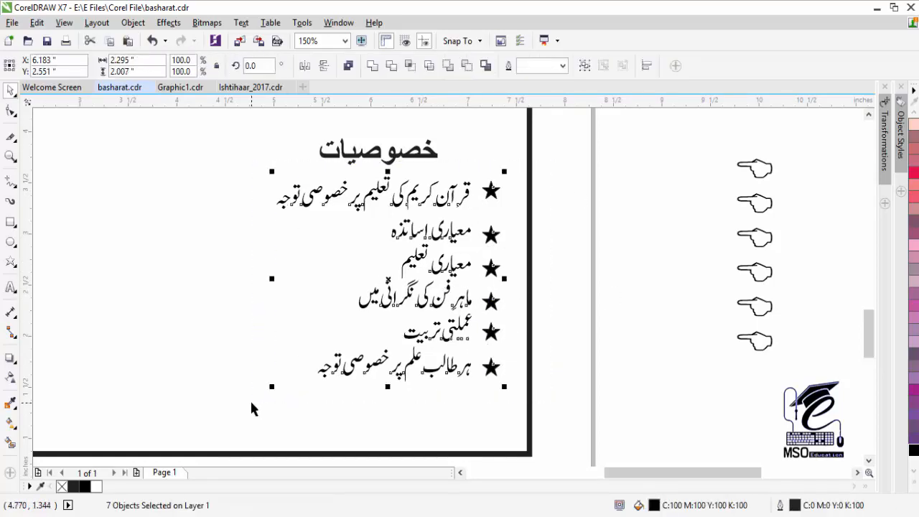
# - Group the list with its stars and frame it in a rounded box with a 3.0 pt outline
pyautogui.hotkey('ctrl', 'g')
pyautogui.click(14, 225)
pyautogui.click(61, 221)
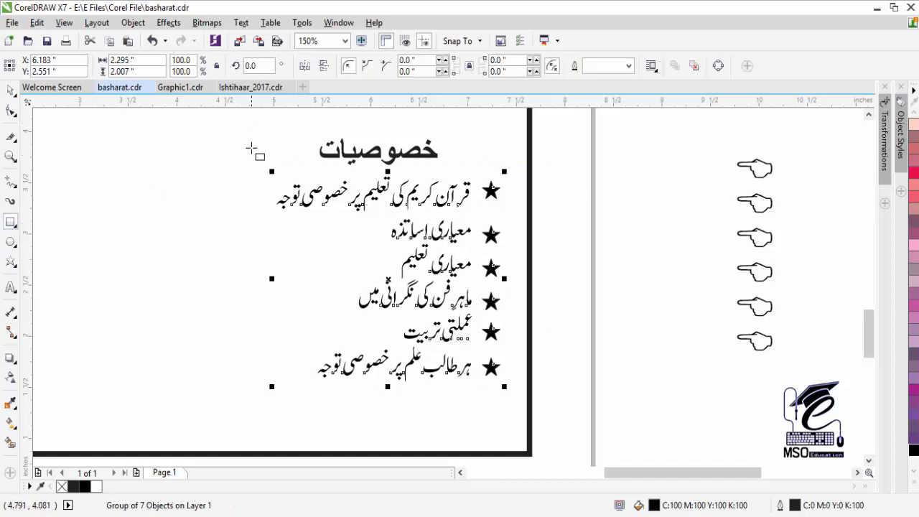
pyautogui.moveTo(251, 149)
pyautogui.mouseDown()
pyautogui.moveTo(517, 396)
pyautogui.moveTo(516, 405)
pyautogui.mouseUp()
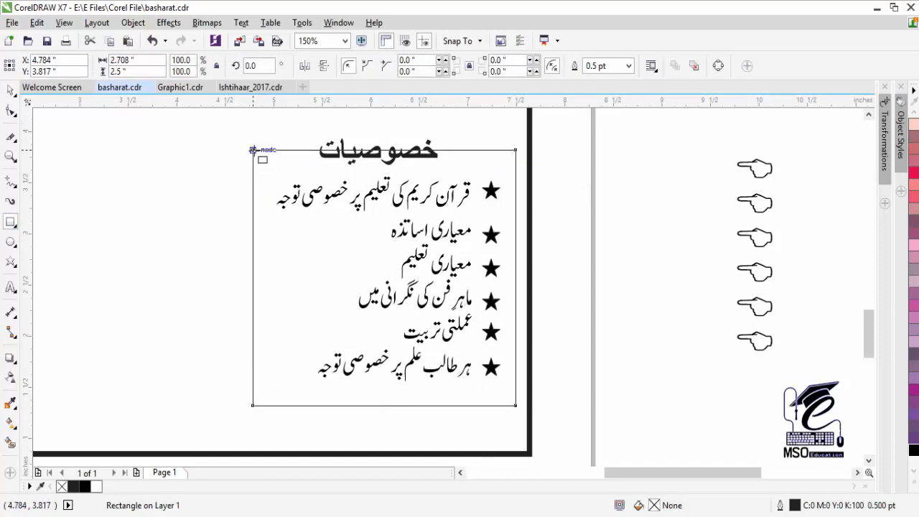
pyautogui.click(11, 110)
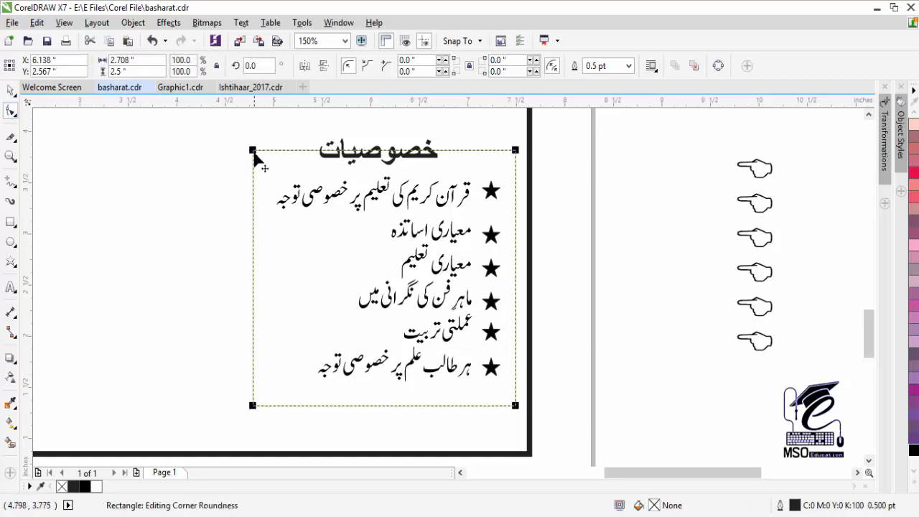
pyautogui.moveTo(253, 151); pyautogui.dragTo(275, 171)
pyautogui.press('space')
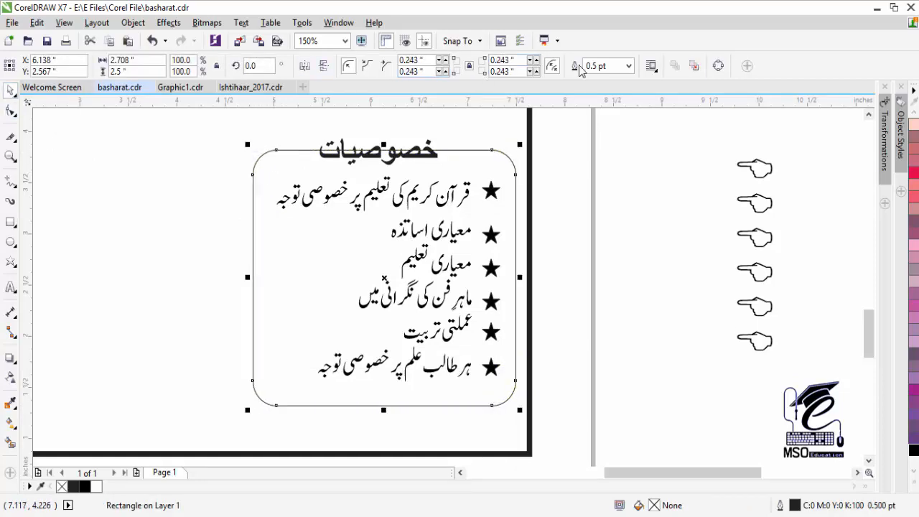
pyautogui.click(629, 65)
pyautogui.click(596, 154)
# - Place the heading above the box on a black rounded label, bringing the text in front
pyautogui.moveTo(557, 120); pyautogui.dragTo(352, 131)
pyautogui.click(344, 154)
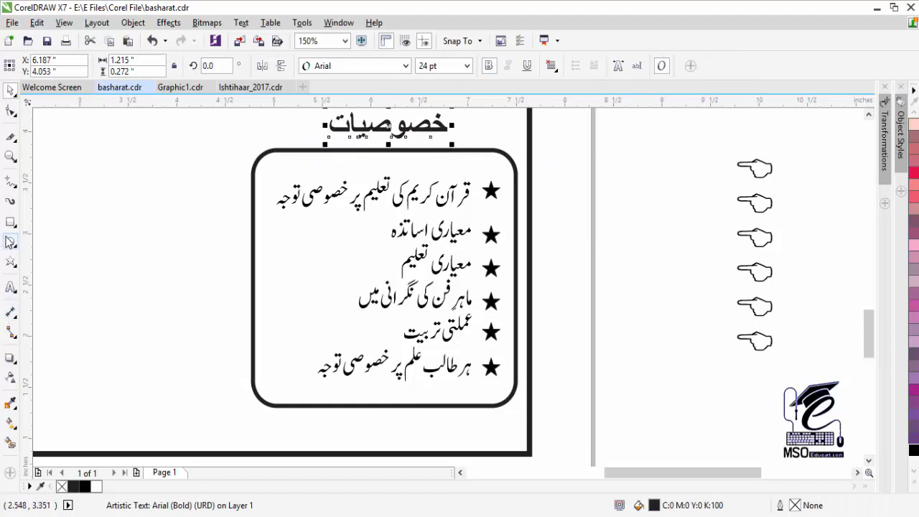
pyautogui.moveTo(314, 120); pyautogui.dragTo(462, 164)
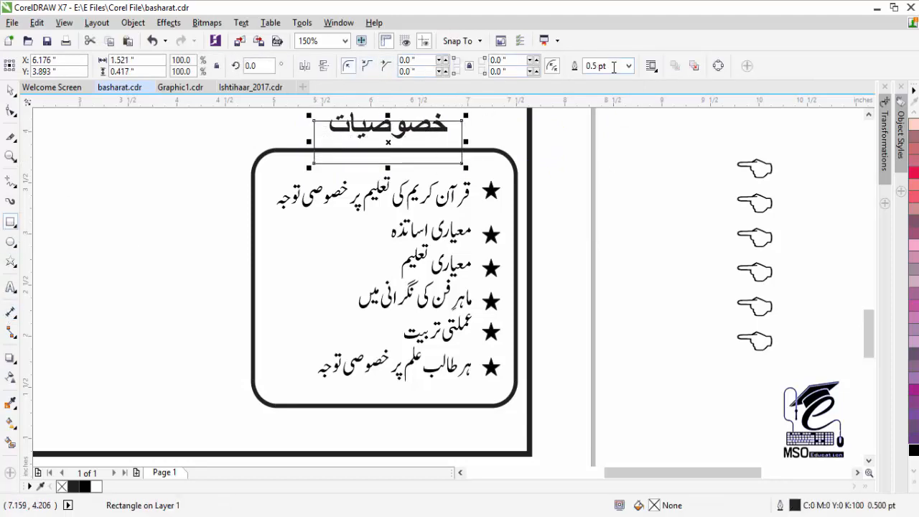
pyautogui.click(14, 112)
pyautogui.moveTo(314, 121); pyautogui.dragTo(331, 126)
pyautogui.click(11, 92)
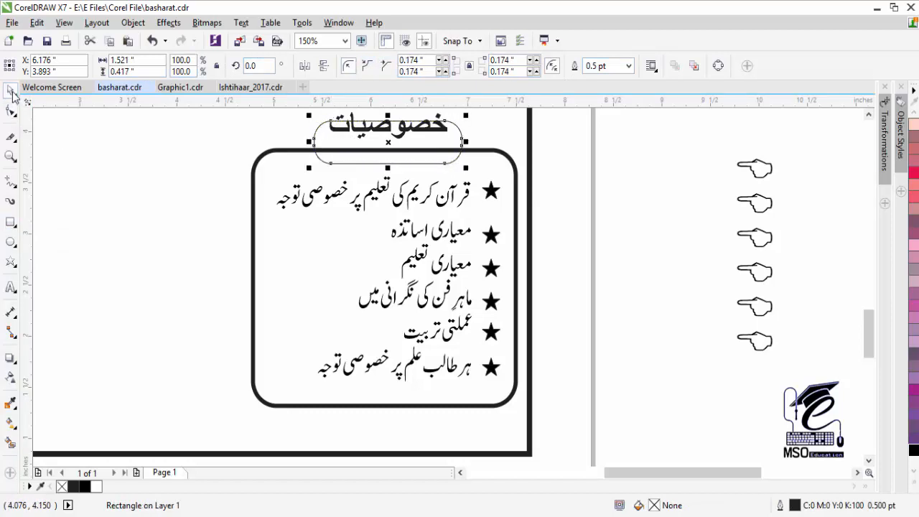
pyautogui.click(913, 450)
pyautogui.click(439, 115)
pyautogui.hotkey('shift', 'pageup')
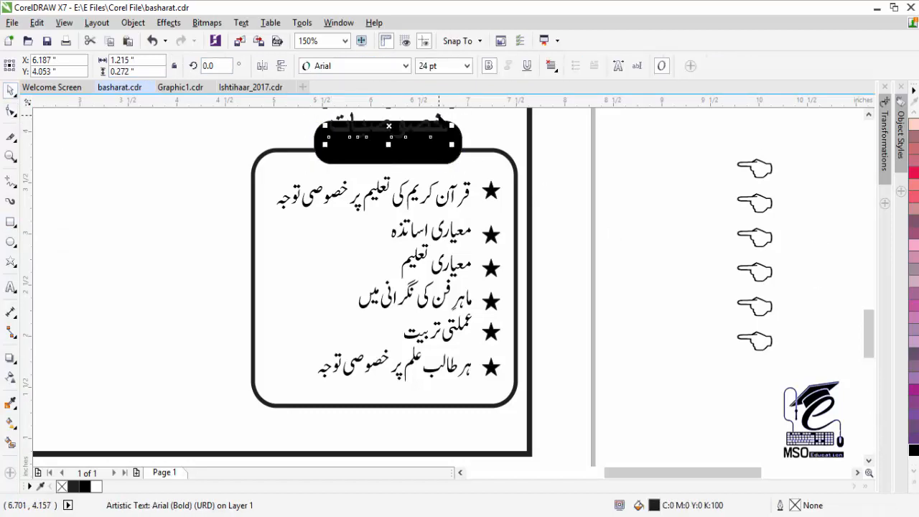
# - Make the heading white, centre it on the label with C and E, and group them
pyautogui.click(915, 487)
pyautogui.click(868, 246)
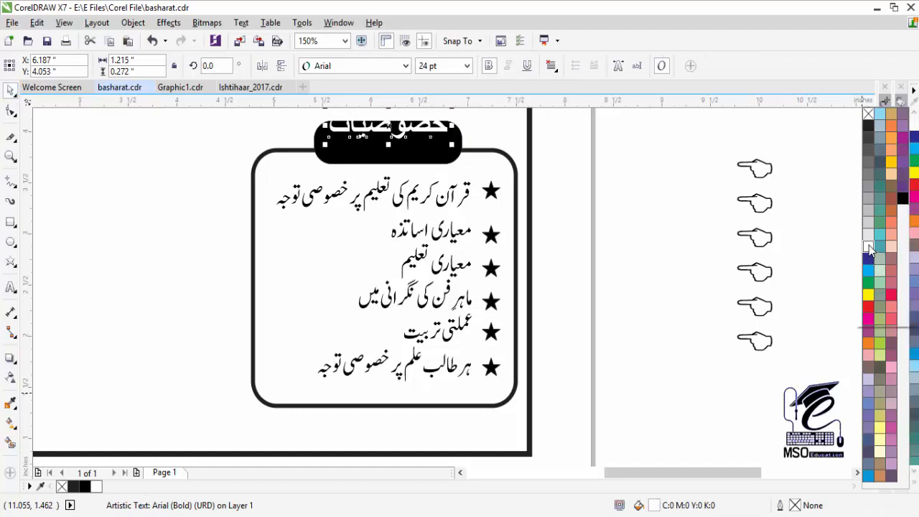
pyautogui.keyDown('shift'); pyautogui.click(354, 158); pyautogui.keyUp('shift')
pyautogui.press('c')
pyautogui.press('e')
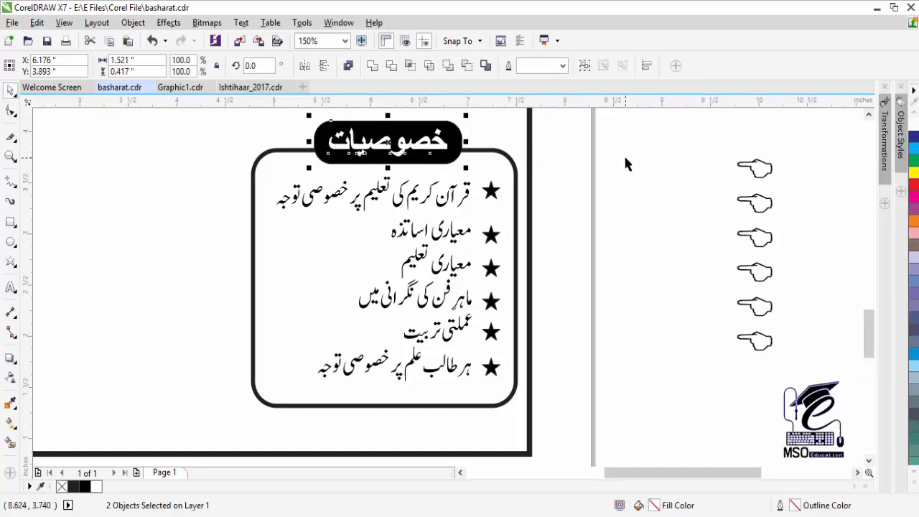
pyautogui.click(624, 158)
pyautogui.click(359, 161)
pyautogui.keyDown('shift'); pyautogui.click(354, 145); pyautogui.keyUp('shift')
pyautogui.hotkey('ctrl', 'g')
pyautogui.keyDown('shift'); pyautogui.click(293, 150); pyautogui.keyUp('shift')
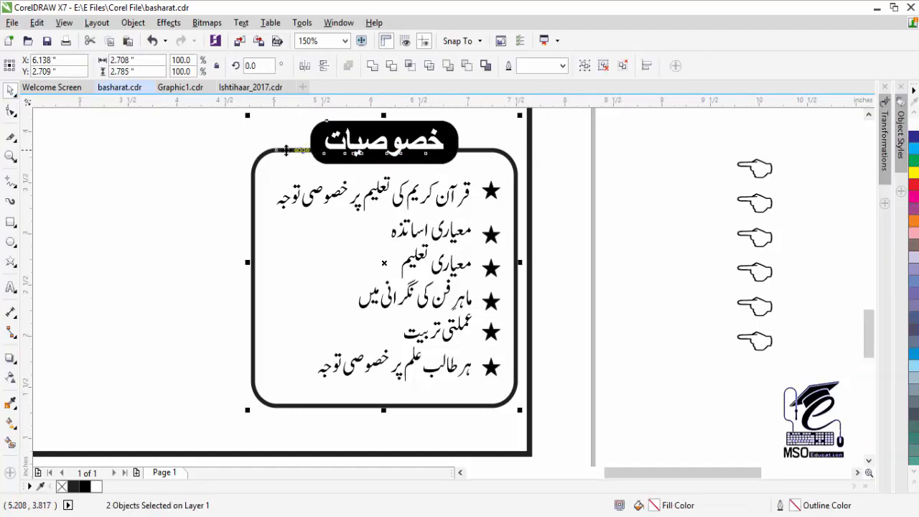
pyautogui.press('Escape')
pyautogui.press('F3')
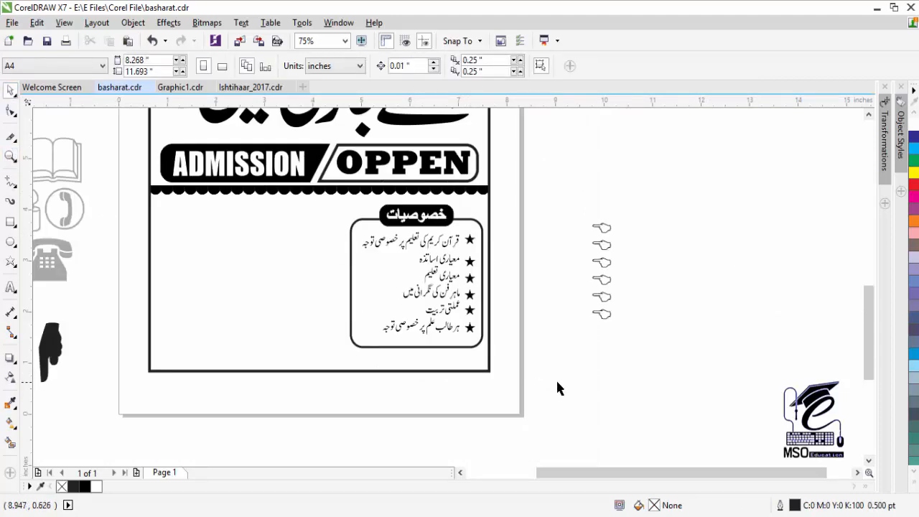
# - Scale the features box to about 91% and place a duplicate beside it on the left
pyautogui.moveTo(557, 387); pyautogui.dragTo(318, 207)
pyautogui.moveTo(346, 352); pyautogui.dragTo(359, 339)
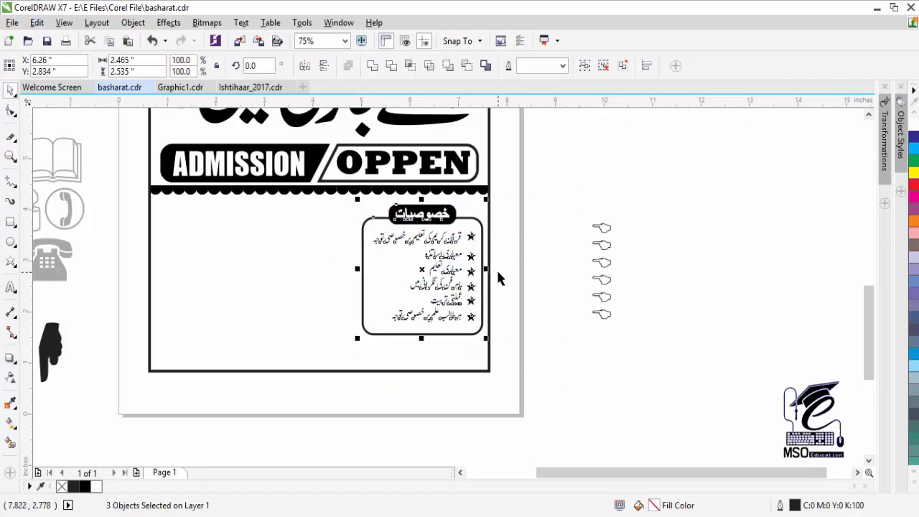
pyautogui.press('KP_Add')
pyautogui.press('Left')
pyautogui.press('Left')
pyautogui.press('Left')
pyautogui.press('Left')
pyautogui.press('Left')
pyautogui.press('Left')
pyautogui.press('Left')
pyautogui.press('Left')
pyautogui.press('Left')
pyautogui.press('Left')
pyautogui.press('Left')
pyautogui.press('Left')
pyautogui.press('Left')
pyautogui.press('Left')
pyautogui.press('Left')
pyautogui.press('Left')
pyautogui.press('Left')
pyautogui.press('Left')
pyautogui.press('Left')
pyautogui.press('Left')
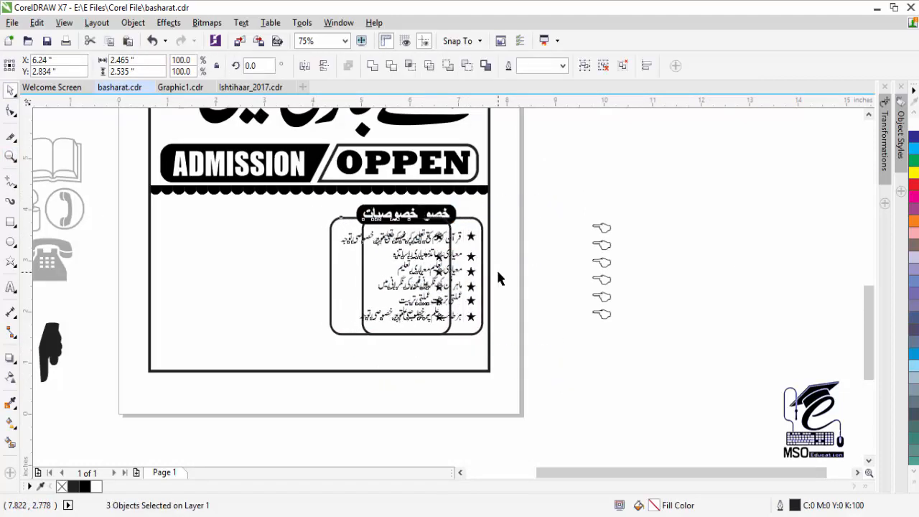
pyautogui.press('Left')
pyautogui.press('Left')
pyautogui.press('Left')
pyautogui.press('Left')
pyautogui.press('Left')
pyautogui.press('Left')
pyautogui.press('Left')
pyautogui.press('Left')
pyautogui.press('Left')
pyautogui.press('Left')
pyautogui.press('Left')
pyautogui.press('Left')
pyautogui.press('Left')
pyautogui.press('Left')
pyautogui.press('Left')
pyautogui.press('Left')
pyautogui.press('Left')
pyautogui.press('Left')
pyautogui.press('Left')
pyautogui.press('Left')
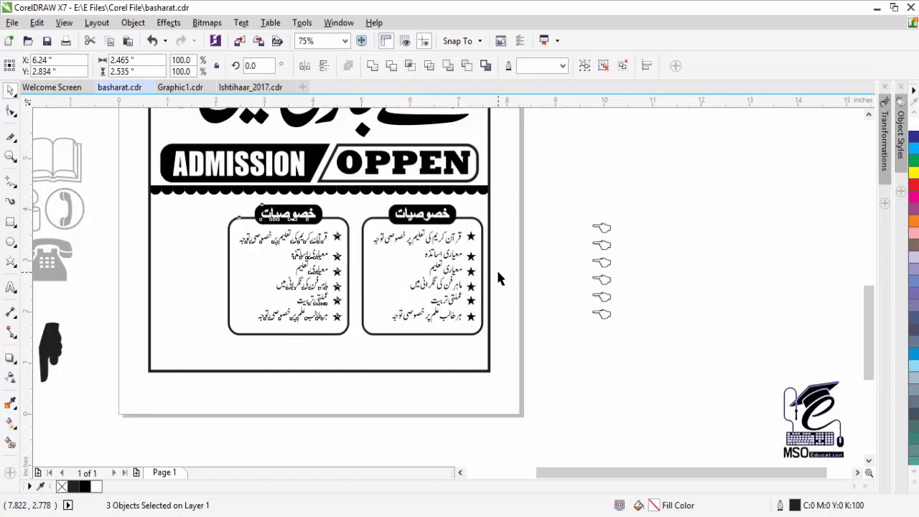
pyautogui.press('Left')
pyautogui.press('Left')
pyautogui.press('Left')
pyautogui.press('Left')
pyautogui.press('Left')
pyautogui.press('Left')
pyautogui.press('Left')
pyautogui.press('Left')
pyautogui.press('Left')
pyautogui.press('Left')
pyautogui.press('Left')
pyautogui.press('Left')
pyautogui.press('Left')
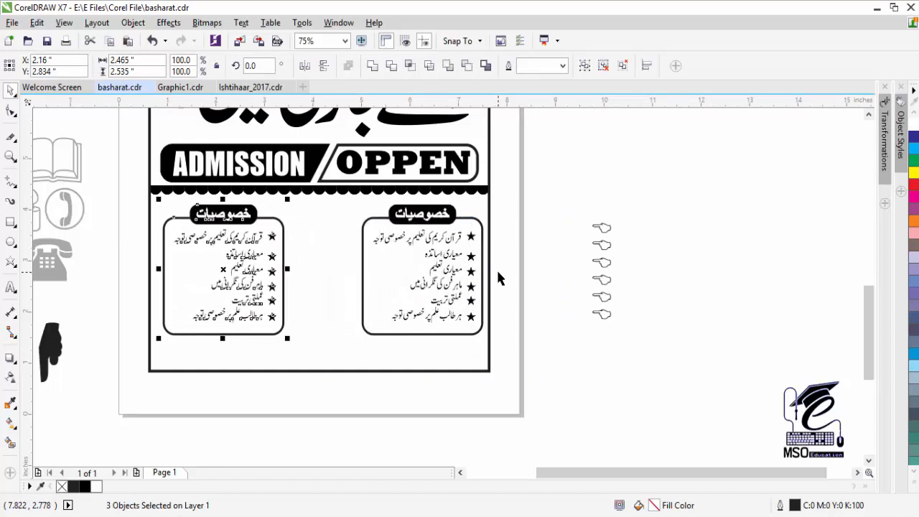
# - Delete all the copied Urdu lines from the left box's text
pyautogui.click(545, 224)
pyautogui.click(238, 242)
pyautogui.doubleClick(244, 238)
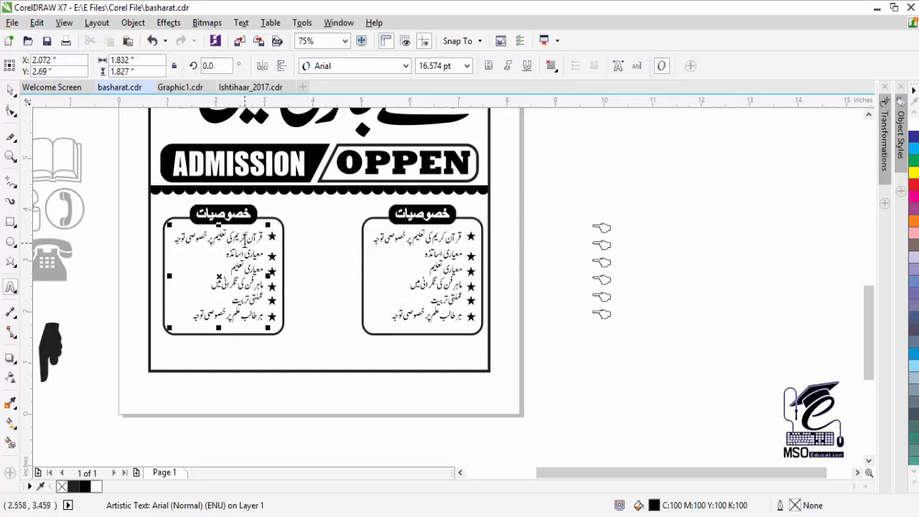
pyautogui.hotkey('ctrl', 'a')
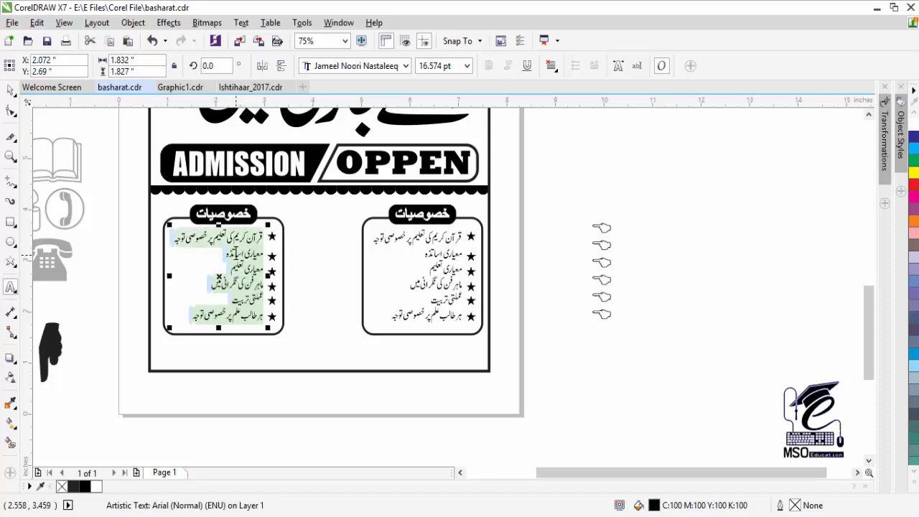
pyautogui.press('Delete')
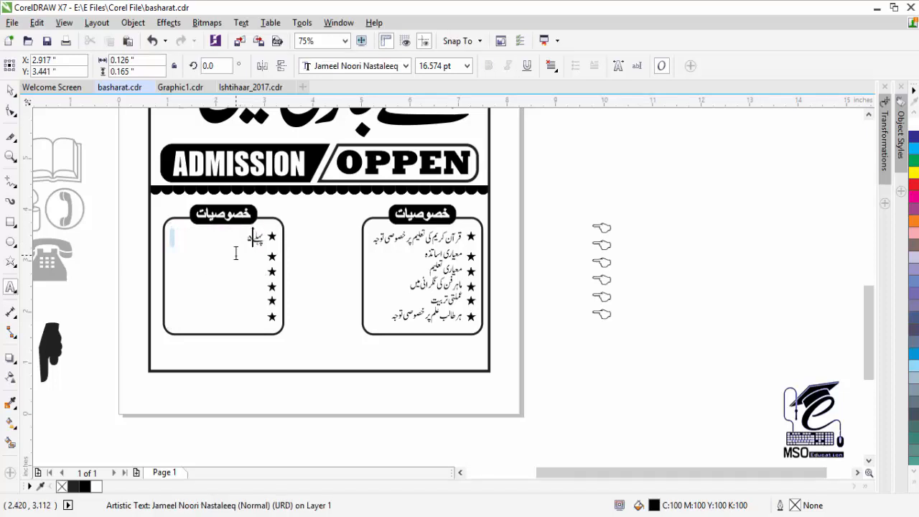
# - Type the Urdu offer text starting پہلے in the left box and lower its second line
pyautogui.write('پہلے50')
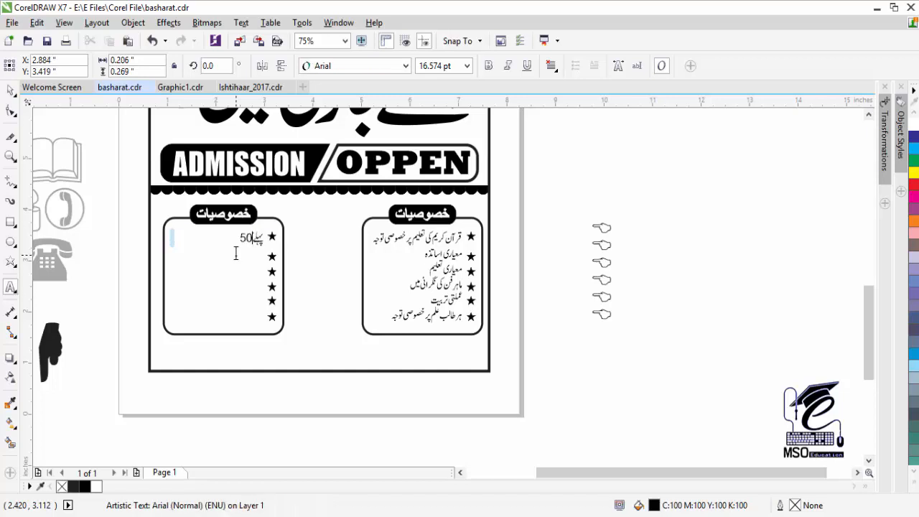
pyautogui.hotkey('alt', 'shift')
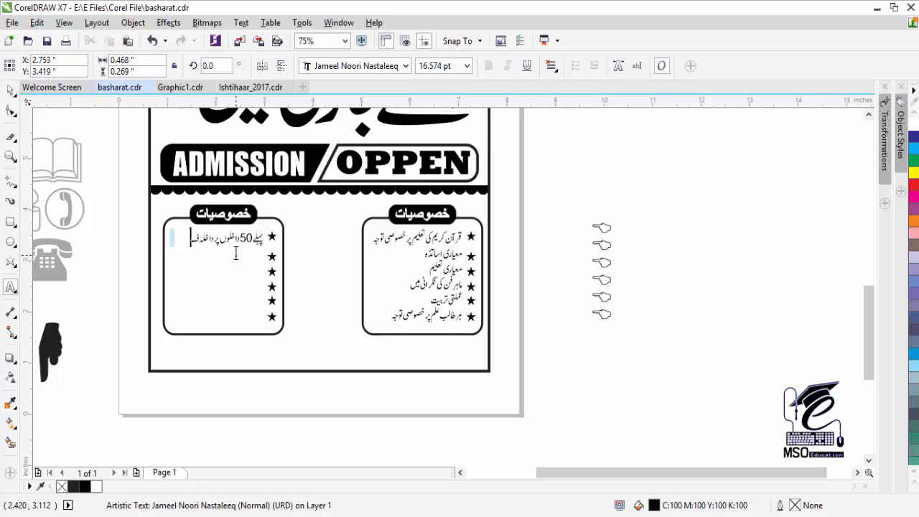
pyautogui.click(10, 91)
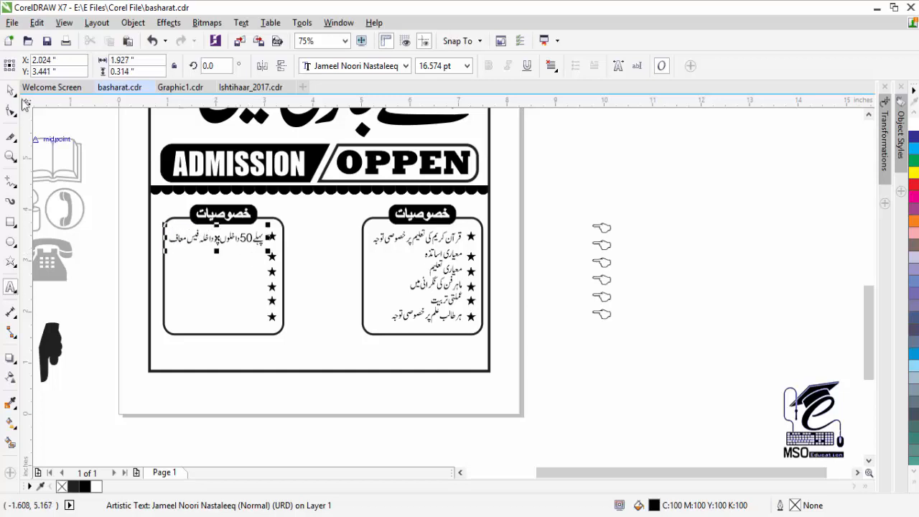
pyautogui.moveTo(231, 240); pyautogui.dragTo(228, 293)
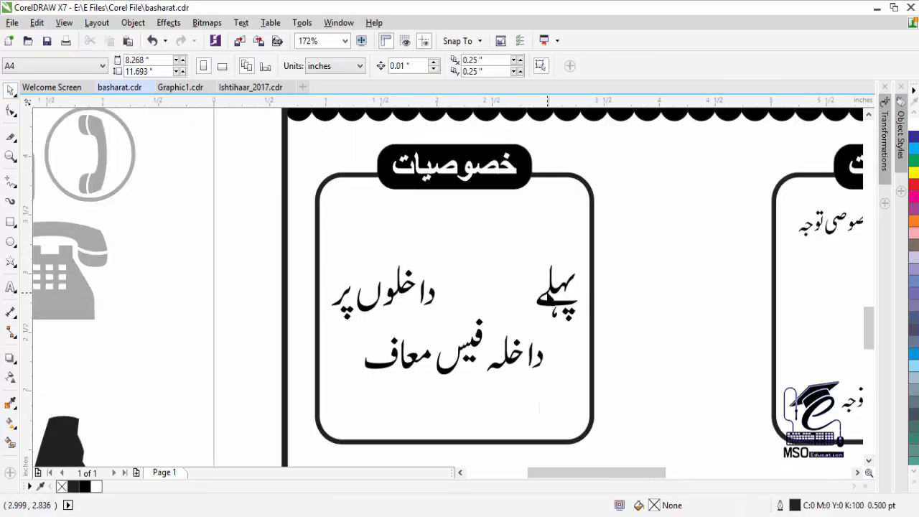
pyautogui.click(475, 381)
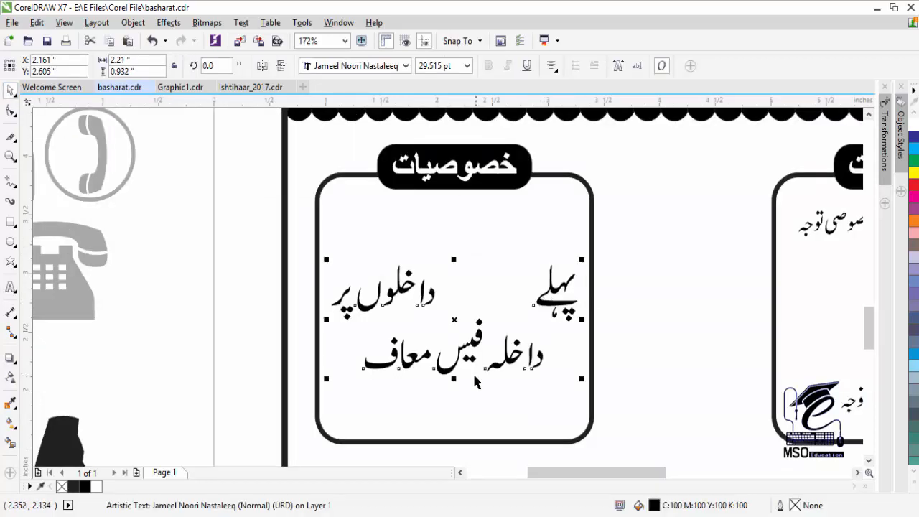
pyautogui.click(13, 117)
pyautogui.moveTo(583, 379); pyautogui.dragTo(591, 415)
pyautogui.click(10, 91)
# - Add a large Impact 50 between the Urdu words on line one and tighten line spacing
pyautogui.click(10, 287)
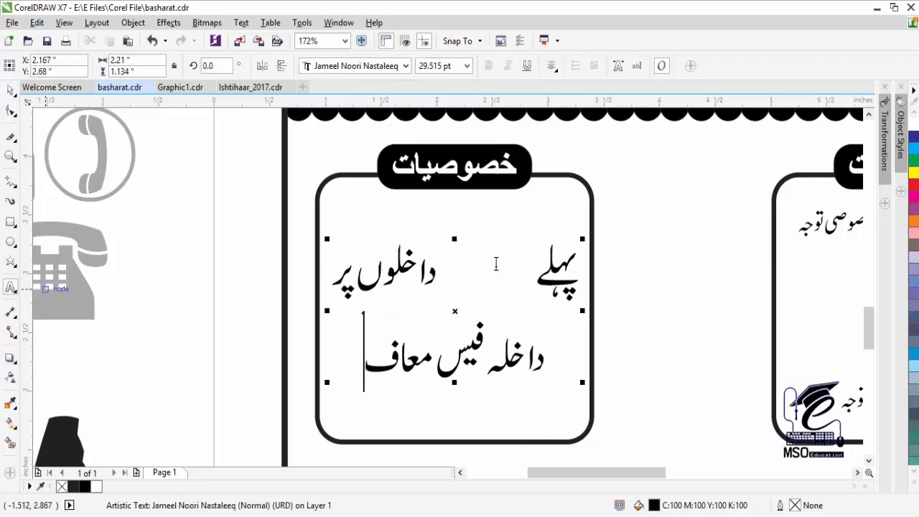
pyautogui.click(680, 209)
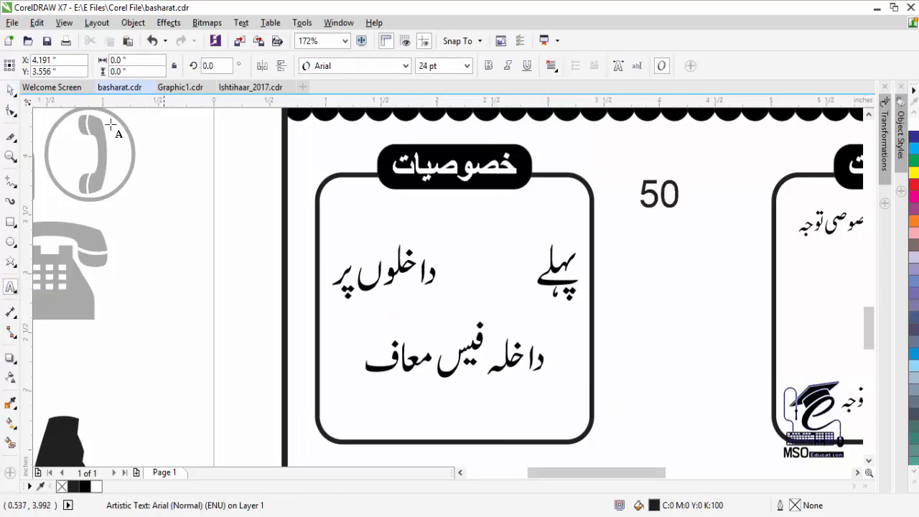
pyautogui.click(10, 91)
pyautogui.click(406, 66)
pyautogui.moveTo(659, 194); pyautogui.dragTo(526, 217)
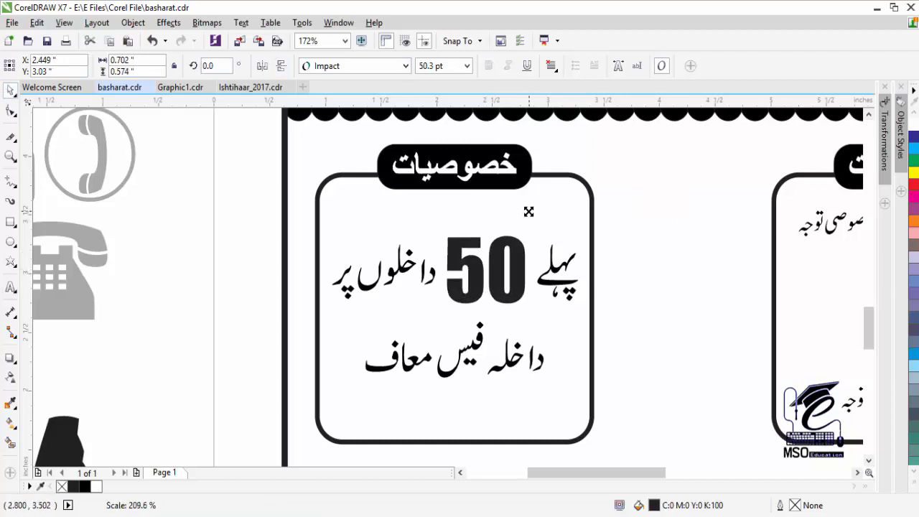
pyautogui.moveTo(541, 281); pyautogui.dragTo(525, 270)
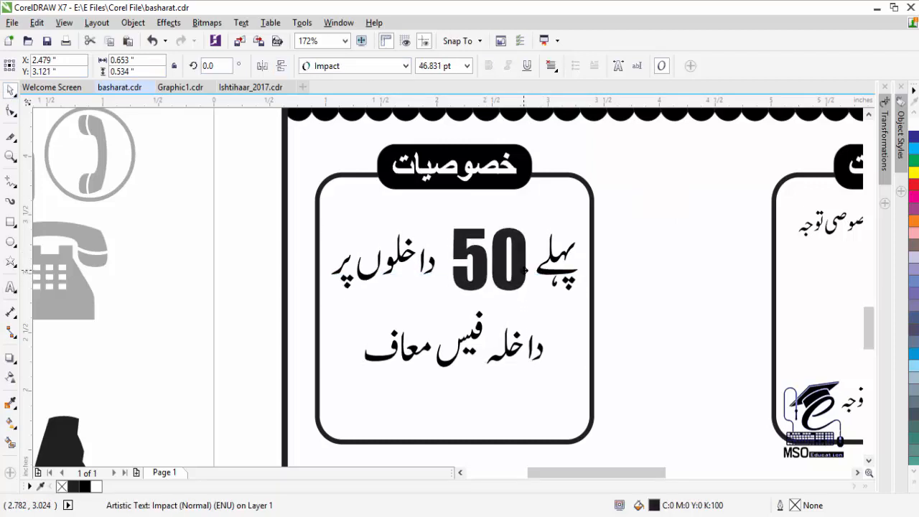
pyautogui.click(473, 323)
pyautogui.click(10, 117)
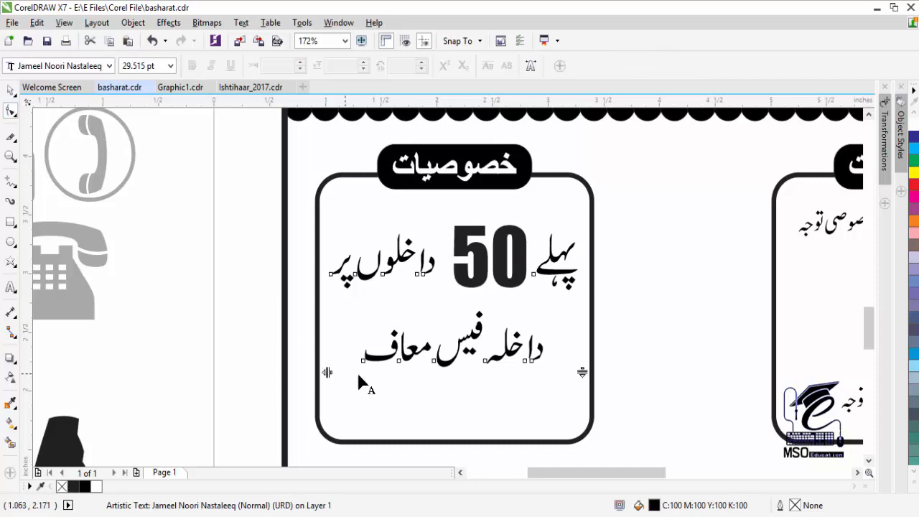
pyautogui.moveTo(584, 372); pyautogui.dragTo(585, 360)
pyautogui.click(424, 380)
pyautogui.press('F3')
pyautogui.press('F2')
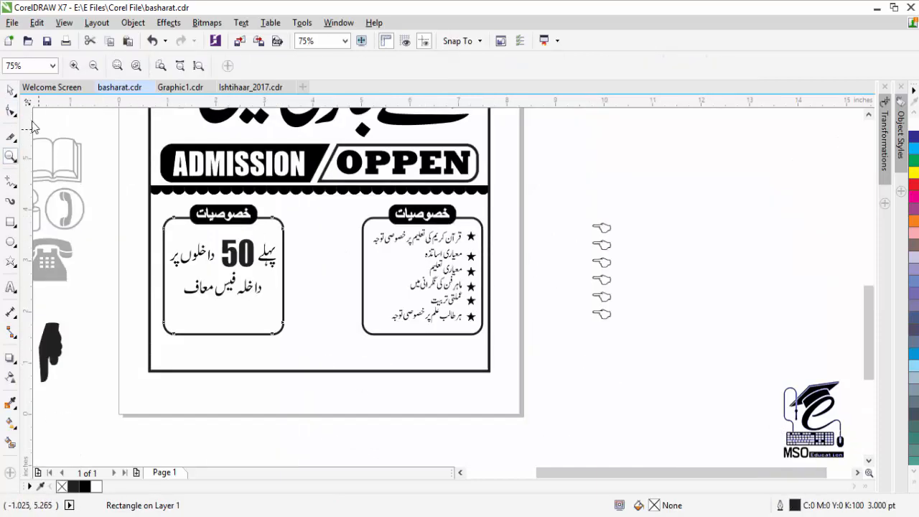
# - Replace the left box's heading with the Urdu word پیکیج
pyautogui.press('space')
pyautogui.click(197, 208)
pyautogui.press('F8')
pyautogui.click(240, 214)
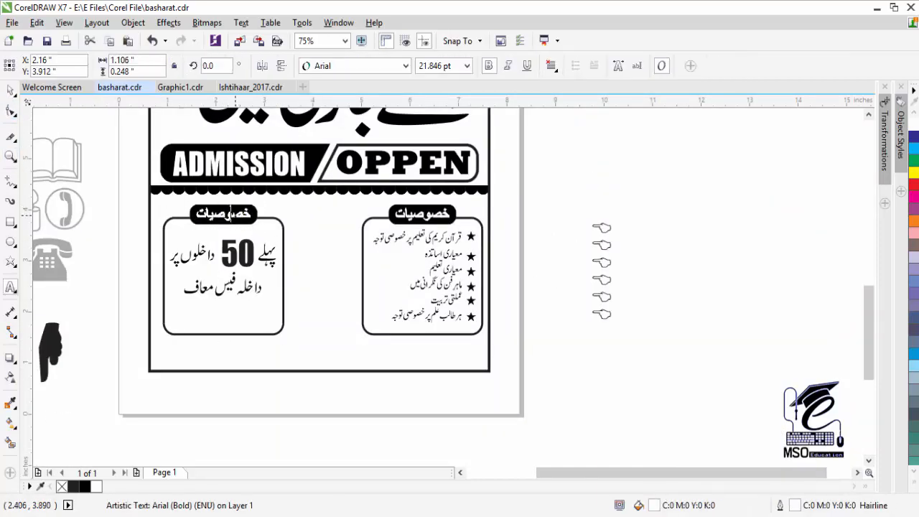
pyautogui.hotkey('ctrl', 'a')
pyautogui.write('P')
pyautogui.press('BackSpace')
pyautogui.hotkey('alt', 'shift')
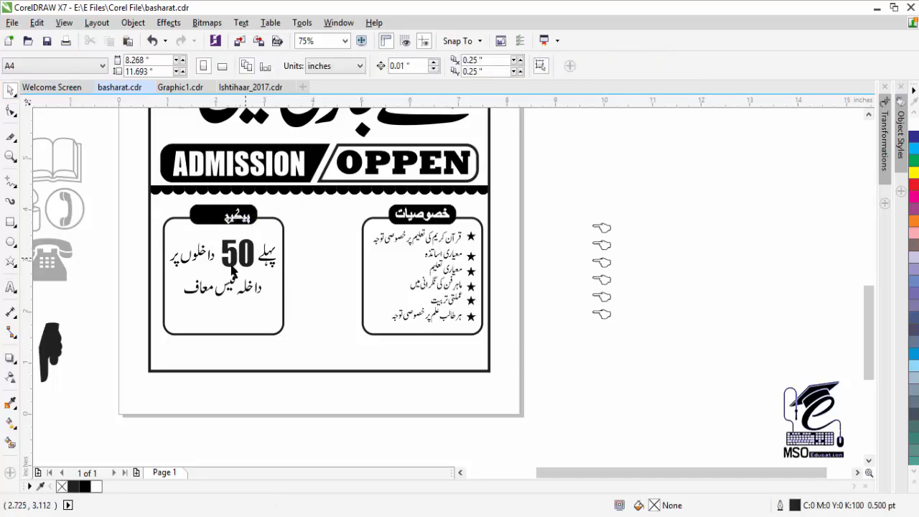
pyautogui.write('پیشکش')
# - Set the new heading's typeface to Arial and zoom in to check it
pyautogui.hotkey('ctrl', 'a')
pyautogui.hotkey('ctrl', 'shift', 'f')
pyautogui.write('Arial')
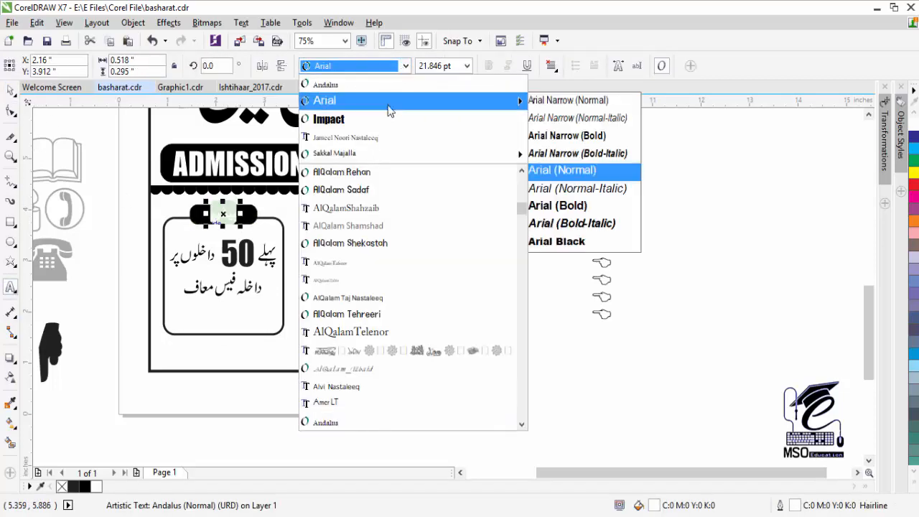
pyautogui.press('Return')
pyautogui.hotkey('ctrl', 'space')
pyautogui.click(109, 230)
pyautogui.press('z')
pyautogui.click(232, 212)
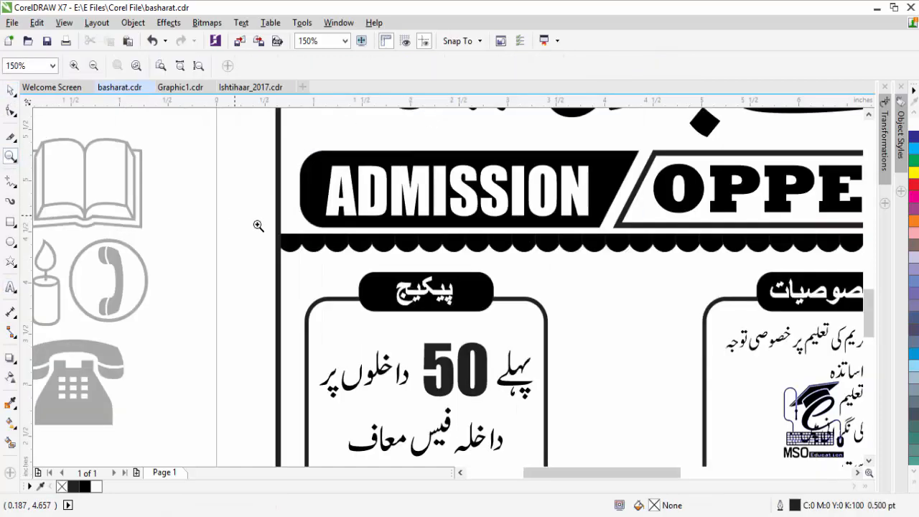
pyautogui.click(10, 90)
# - Copy the black label to the poster bottom, stretch it into a full-width bar, and start new text below
pyautogui.click(426, 291)
pyautogui.press('F3')
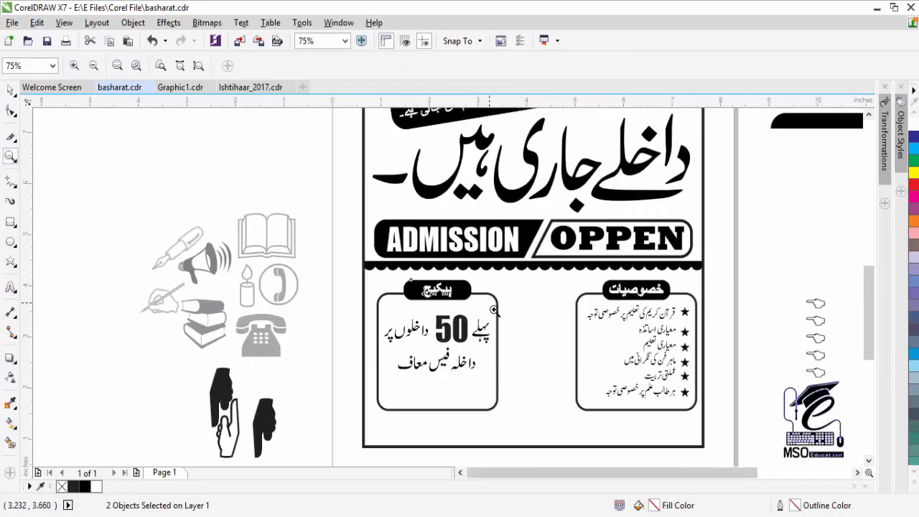
pyautogui.press('Escape')
pyautogui.moveTo(538, 196); pyautogui.dragTo(630, 350)
pyautogui.rightClick(630, 350)
pyautogui.moveTo(642, 327); pyautogui.dragTo(731, 310)
pyautogui.moveTo(703, 331); pyautogui.dragTo(773, 332)
pyautogui.moveTo(573, 331); pyautogui.dragTo(443, 331)
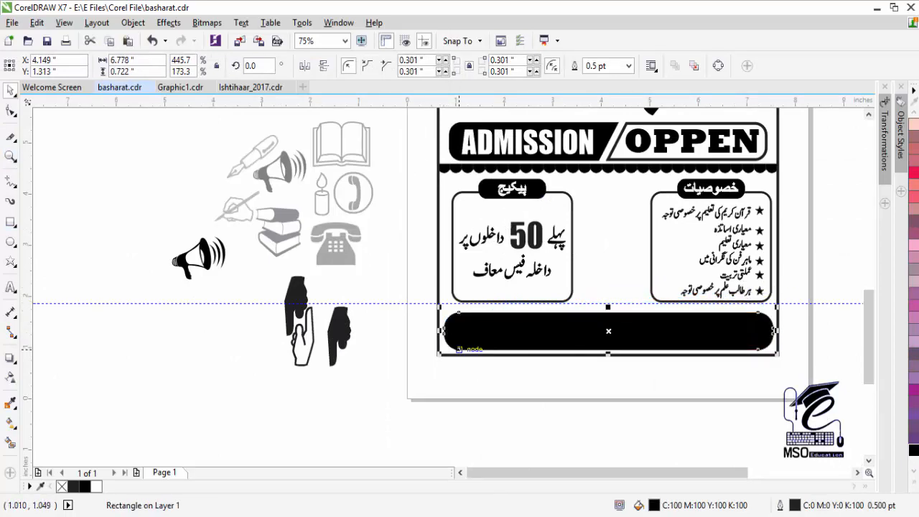
pyautogui.click(11, 288)
pyautogui.click(637, 427)
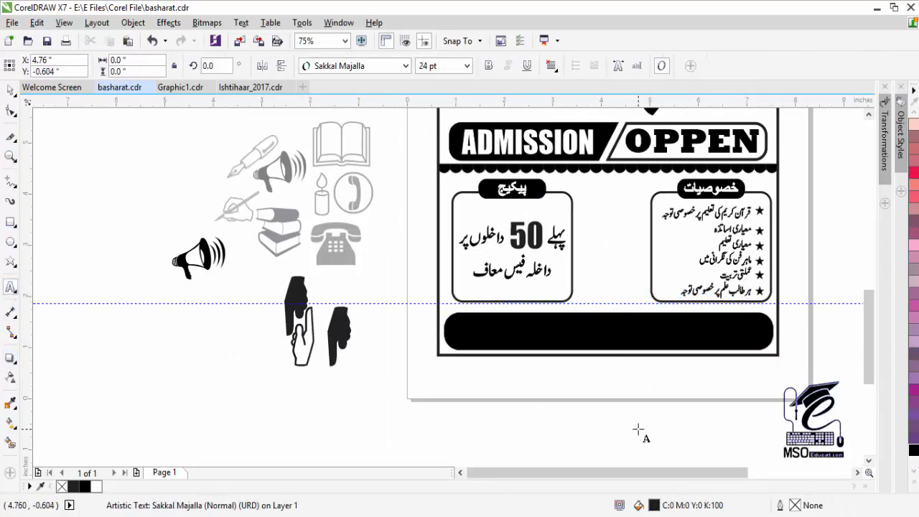
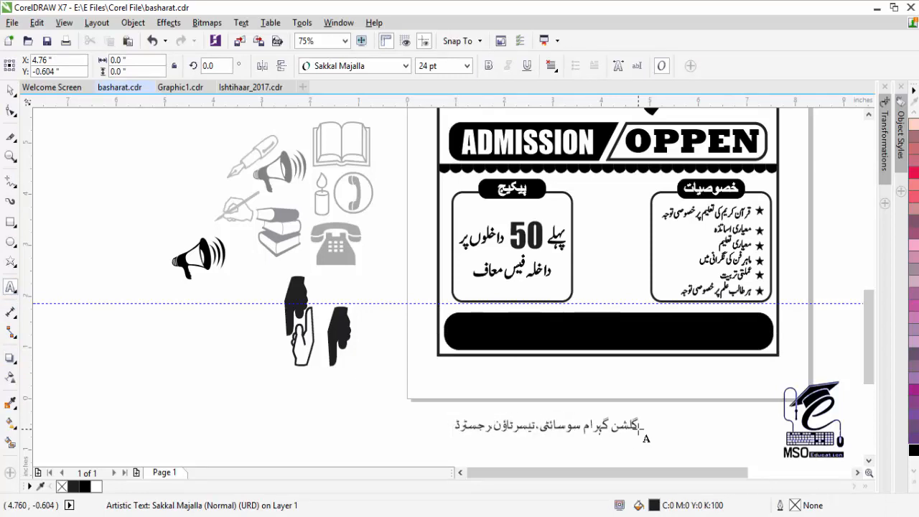
# - Duplicate the Urdu address line below and replace its text with the bracketed Urdu line
pyautogui.click(11, 91)
pyautogui.moveTo(541, 427); pyautogui.dragTo(543, 442)
pyautogui.rightClick(542, 442)
pyautogui.press('F8')
pyautogui.hotkey('ctrl', 'a')
pyautogui.write('(ن')
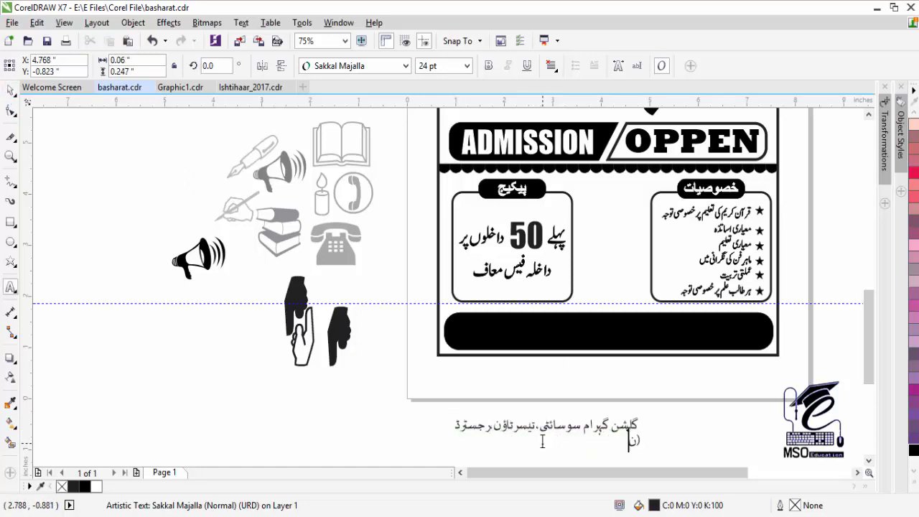
pyautogui.write(')')
pyautogui.hotkey('ctrl', 'a')
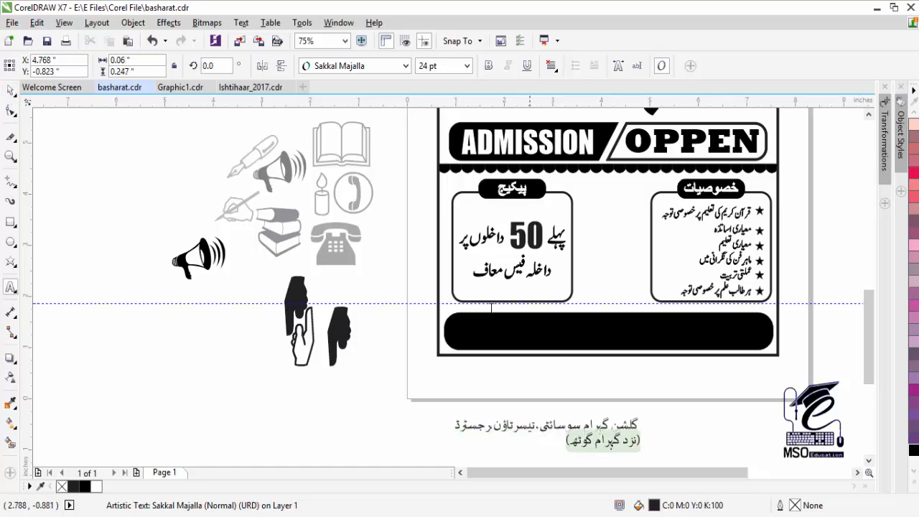
# - Set both Urdu lines in the Jameel Noori Nastaleeq font
pyautogui.click(407, 66)
pyautogui.click(404, 142)
pyautogui.click(558, 426)
pyautogui.hotkey('ctrl', 'a')
pyautogui.click(406, 67)
pyautogui.click(404, 142)
# - Add the registration number 2007/0014 and place it beside the Urdu address
pyautogui.click(295, 422)
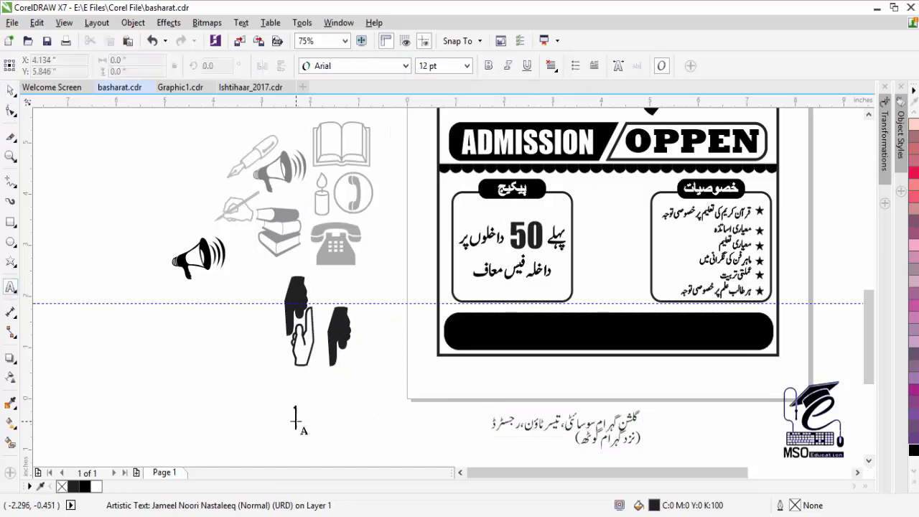
pyautogui.write('2007/0014')
pyautogui.click(11, 91)
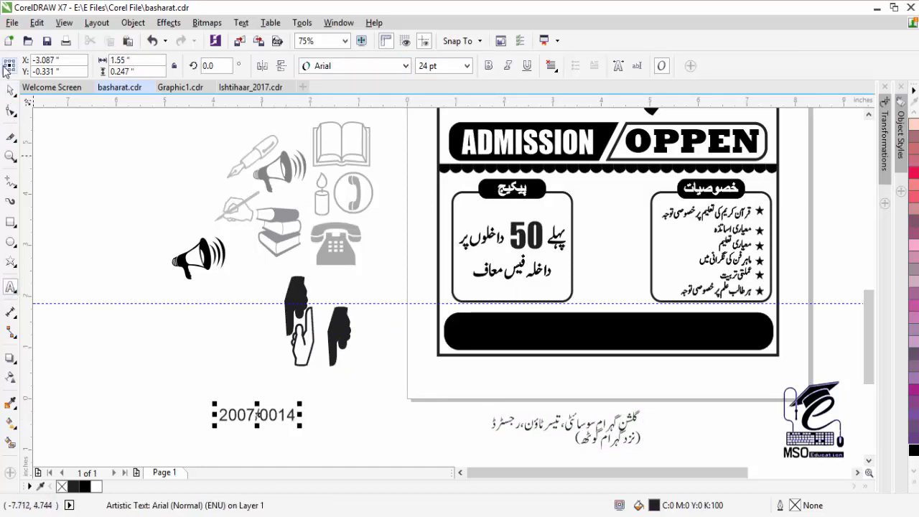
pyautogui.moveTo(254, 416); pyautogui.dragTo(449, 418)
pyautogui.press('Down')
# - Give the address and number white fill and outline, then move and scale them onto the black bar
pyautogui.keyDown('shift'); pyautogui.click(548, 431); pyautogui.keyUp('shift')
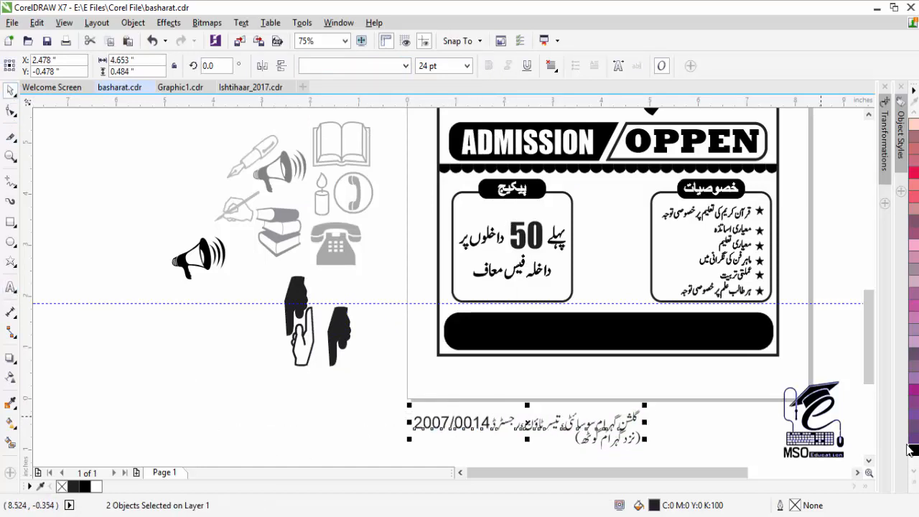
pyautogui.click(913, 450)
pyautogui.rightClick(913, 450)
pyautogui.moveTo(555, 422); pyautogui.dragTo(671, 336)
pyautogui.click(913, 482)
pyautogui.click(868, 246)
pyautogui.rightClick(867, 246)
pyautogui.moveTo(531, 353); pyautogui.dragTo(586, 339)
pyautogui.moveTo(677, 330); pyautogui.dragTo(674, 326)
pyautogui.click(666, 414)
# - Make the bracketed line white with a white outline and move it onto the bar, smaller
pyautogui.click(592, 435)
pyautogui.scroll(-1, 593, 435)
pyautogui.click(914, 483)
pyautogui.click(868, 246)
pyautogui.rightClick(868, 246)
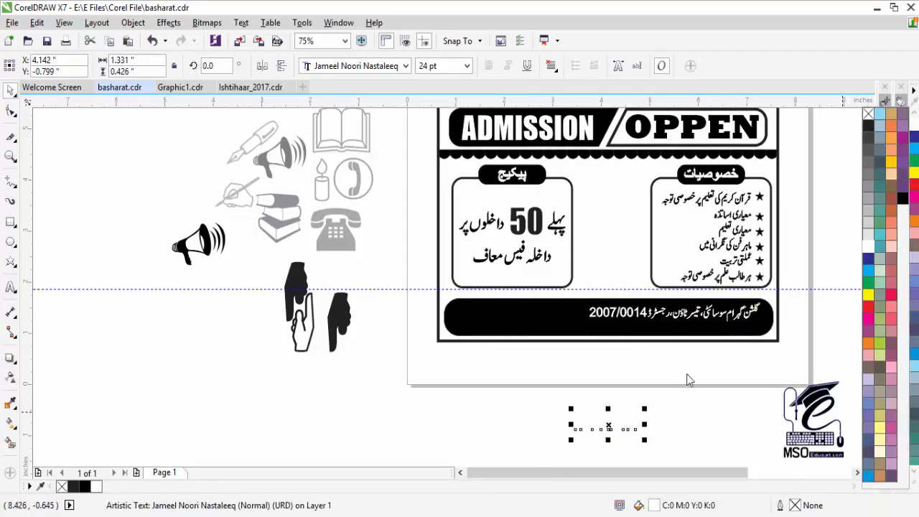
pyautogui.moveTo(608, 432); pyautogui.dragTo(660, 339)
# - Zoom in on the bar, shrink the bracketed line and place it under the address
pyautogui.click(10, 156)
pyautogui.moveTo(816, 293); pyautogui.dragTo(548, 358)
pyautogui.click(10, 91)
pyautogui.moveTo(394, 322); pyautogui.dragTo(417, 312)
pyautogui.moveTo(479, 290); pyautogui.dragTo(431, 298)
# - Group 2007/0014 with the address line and centre the bracketed line beneath it
pyautogui.keyDown('shift'); pyautogui.click(433, 260); pyautogui.keyUp('shift')
pyautogui.click(331, 251)
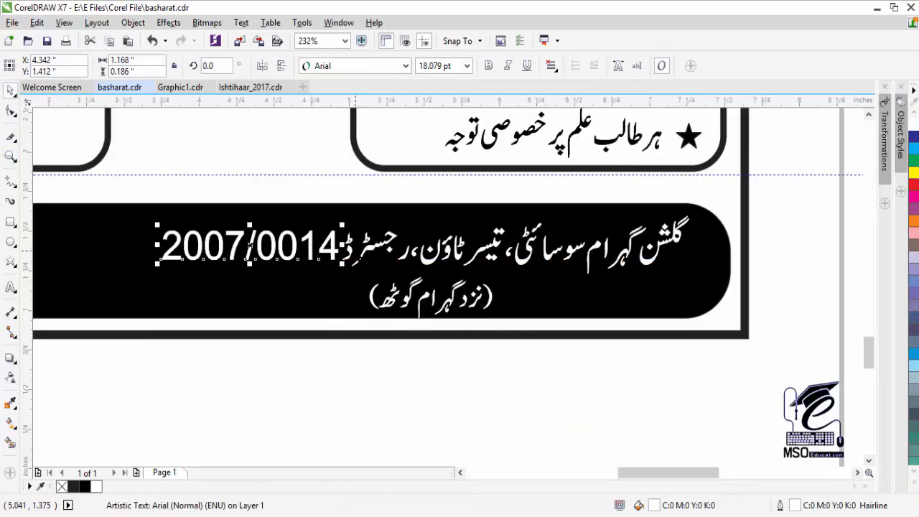
pyautogui.keyDown('shift'); pyautogui.click(365, 252); pyautogui.keyUp('shift')
pyautogui.hotkey('ctrl', 'g')
pyautogui.keyDown('shift'); pyautogui.click(394, 295); pyautogui.keyUp('shift')
pyautogui.press('c')
# - Shrink the bracketed line further and re-centre it under the address line
pyautogui.click(415, 348)
pyautogui.click(412, 305)
pyautogui.moveTo(364, 323); pyautogui.dragTo(391, 313)
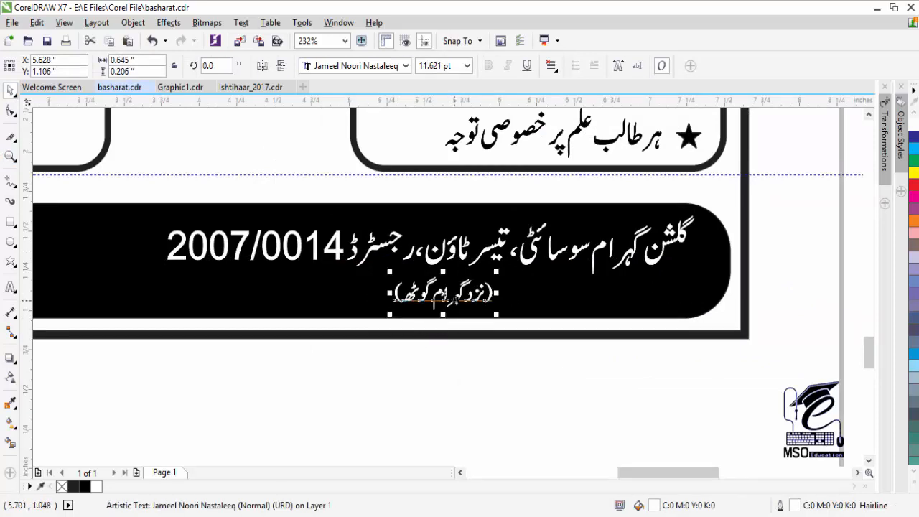
pyautogui.keyDown('shift'); pyautogui.click(439, 257); pyautogui.keyUp('shift')
pyautogui.press('c')
pyautogui.click(414, 356)
pyautogui.click(10, 155)
pyautogui.rightClick(629, 319)
pyautogui.click(629, 319)
pyautogui.click(11, 222)
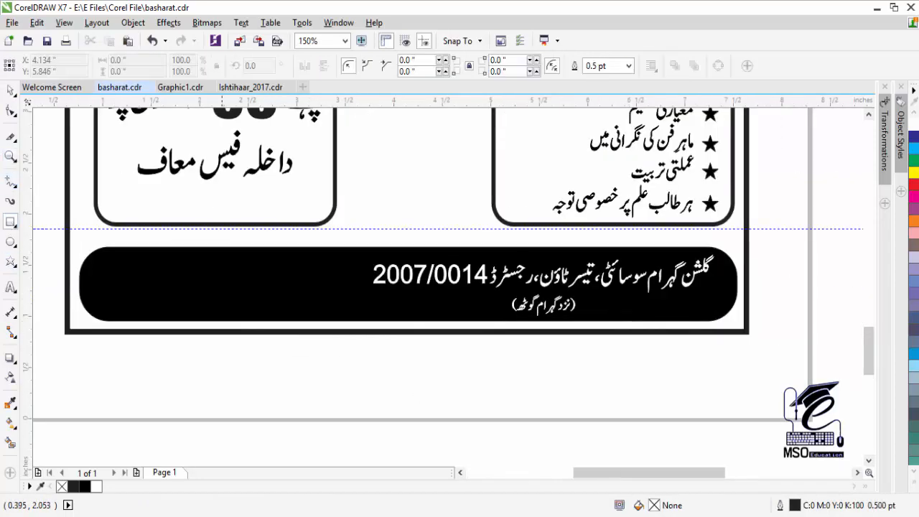
# - Draw a thin vertical rectangle across the bar with white fill and white outline
pyautogui.moveTo(339, 246)
pyautogui.mouseDown()
pyautogui.moveTo(353, 274)
pyautogui.moveTo(343, 320)
pyautogui.mouseUp()
pyautogui.click(915, 487)
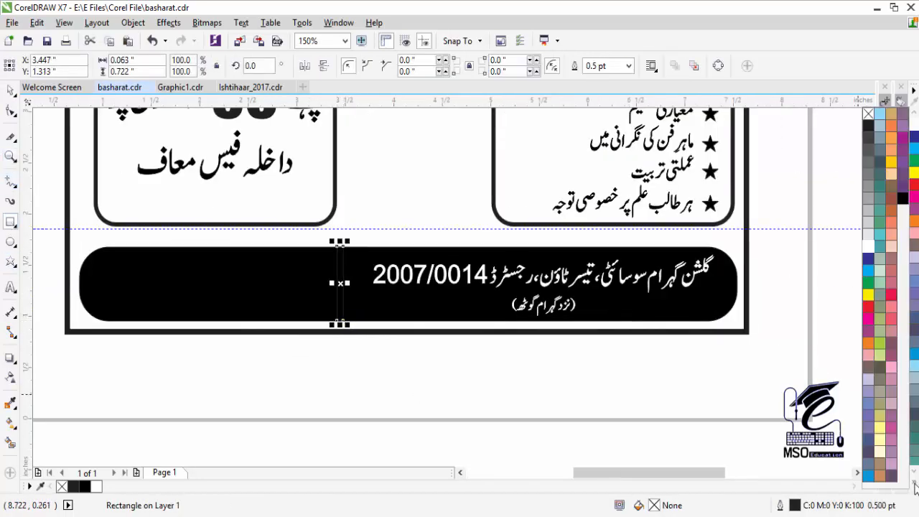
pyautogui.click(870, 247)
pyautogui.click(360, 351)
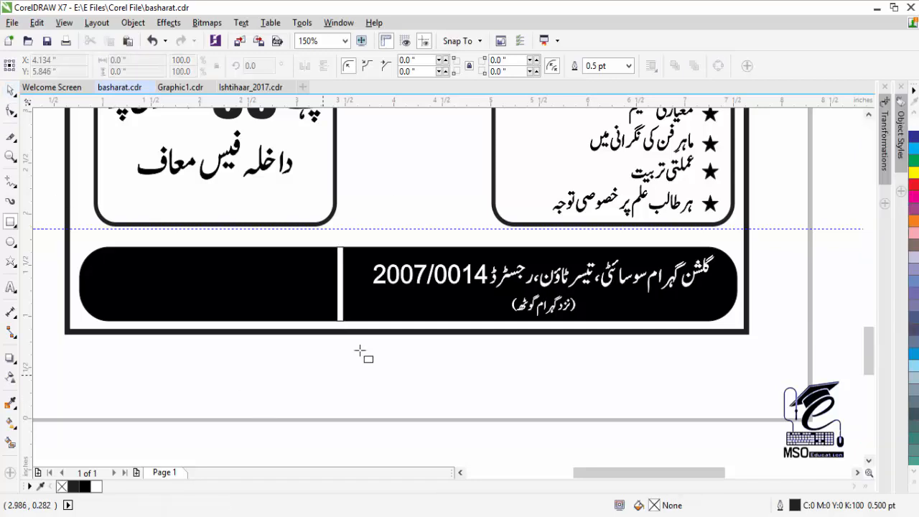
pyautogui.click(10, 90)
pyautogui.click(340, 284)
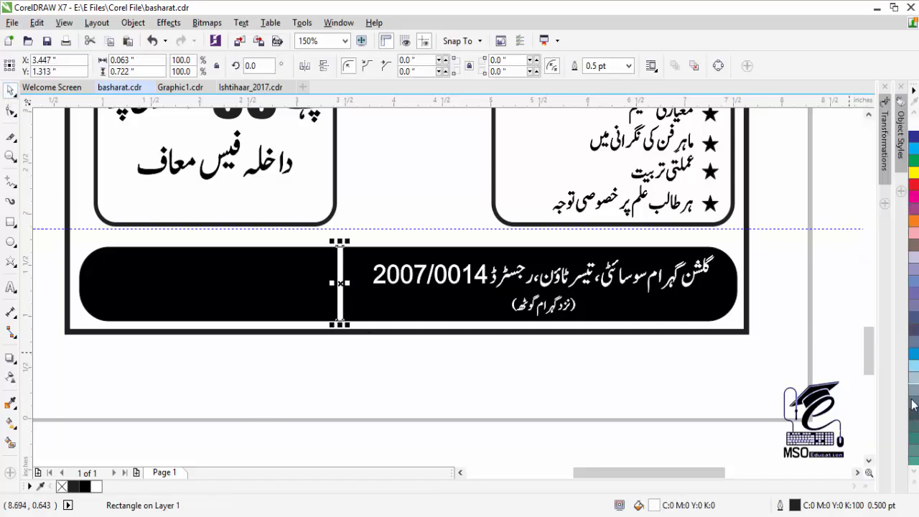
pyautogui.click(916, 487)
pyautogui.rightClick(869, 247)
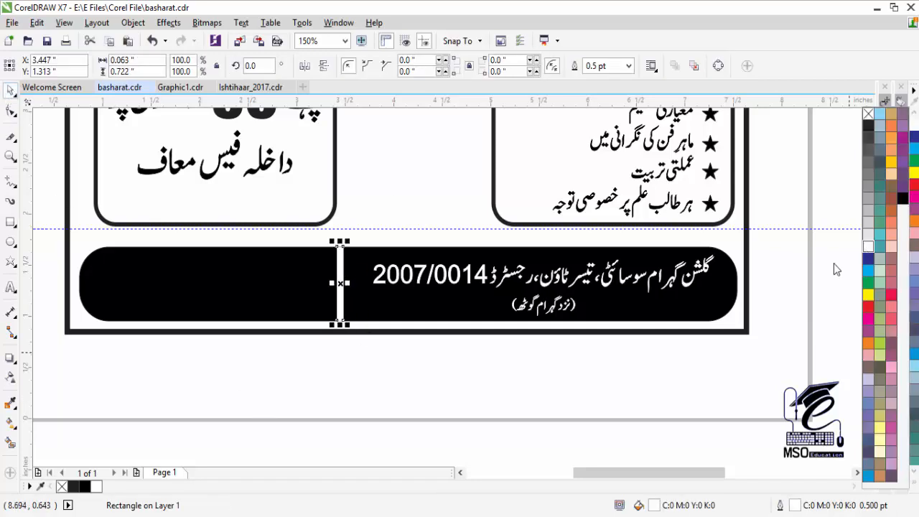
# - Zoom in to nudge the thin white rectangle slightly right
pyautogui.click(8, 162)
pyautogui.moveTo(304, 219); pyautogui.dragTo(403, 324)
pyautogui.click(10, 91)
pyautogui.press('Right')
pyautogui.press('Right')
pyautogui.press('Right')
pyautogui.press('Right')
pyautogui.press('Right')
pyautogui.press('Right')
pyautogui.press('Right')
pyautogui.press('Right')
pyautogui.press('Right')
pyautogui.press('Right')
pyautogui.press('Right')
pyautogui.press('Right')
pyautogui.press('Right')
pyautogui.press('Right')
pyautogui.press('Right')
pyautogui.press('Right')
pyautogui.press('Right')
pyautogui.press('Right')
pyautogui.press('Right')
pyautogui.press('Right')
pyautogui.click(10, 156)
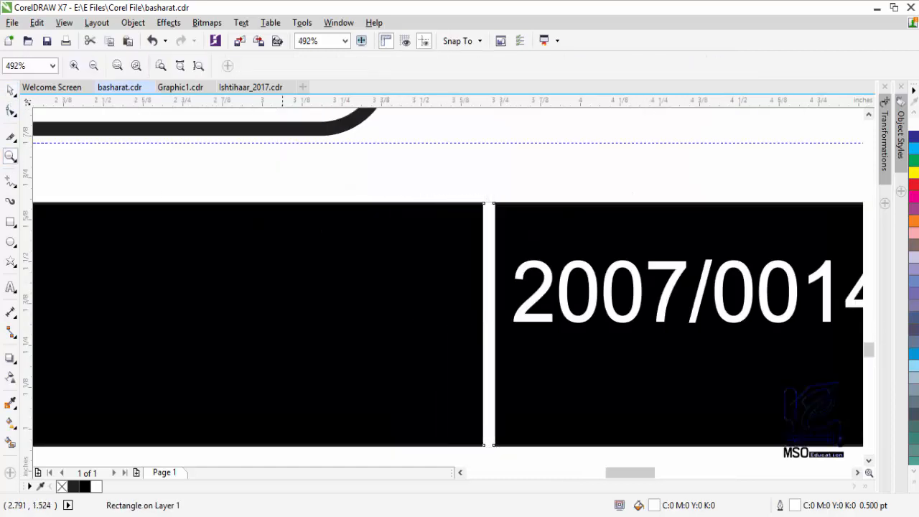
pyautogui.rightClick(438, 326)
# - Rotate the rectangle to 45°, mirror it horizontally and lengthen it across the bar
pyautogui.click(10, 91)
pyautogui.doubleClick(259, 65)
pyautogui.write('45')
pyautogui.press('Return')
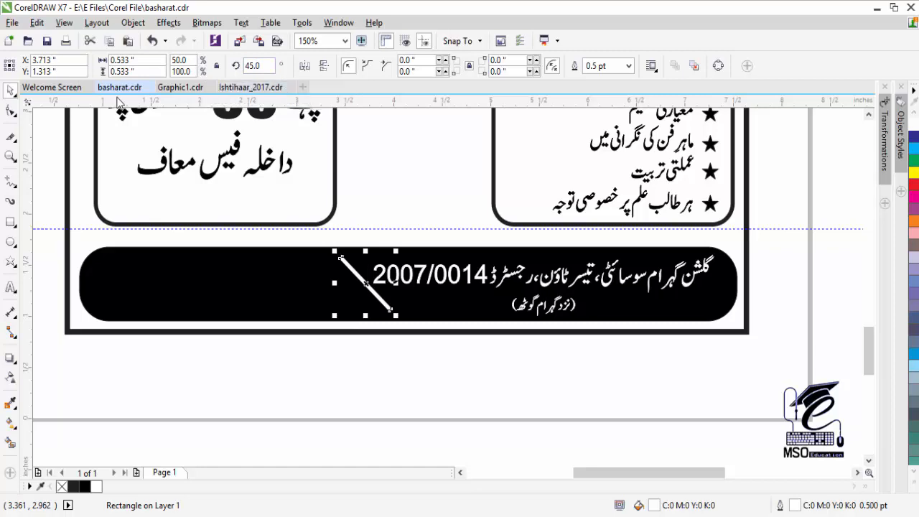
pyautogui.click(304, 65)
pyautogui.moveTo(396, 252); pyautogui.dragTo(416, 229)
# - Shorten the slanted stripe from its lower end to fit the bar
pyautogui.press('Escape')
pyautogui.click(394, 252)
pyautogui.press('Escape')
pyautogui.click(336, 318)
pyautogui.moveTo(316, 336); pyautogui.dragTo(322, 329)
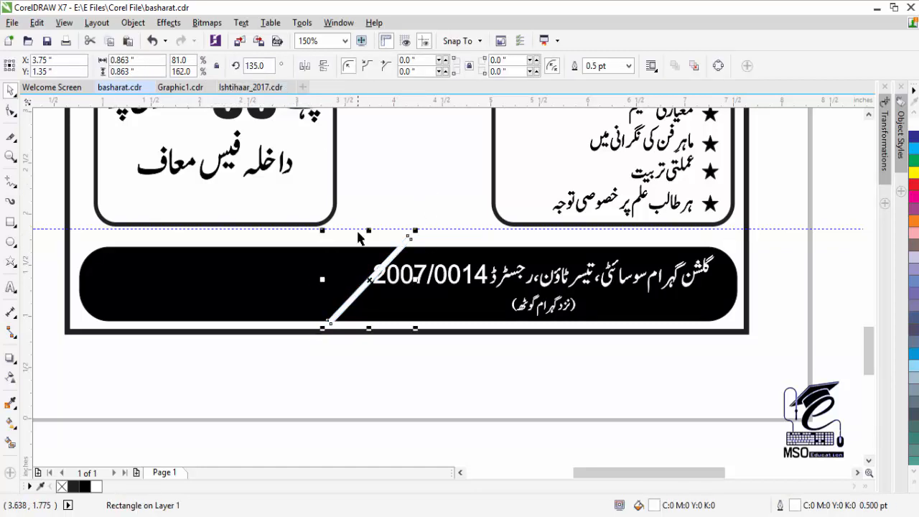
pyautogui.press('Escape')
# - Scale down the address slightly, centre both text lines, and nudge text and stripe right
pyautogui.click(408, 282)
pyautogui.moveTo(367, 296); pyautogui.dragTo(393, 293)
pyautogui.keyDown('shift'); pyautogui.click(517, 307); pyautogui.keyUp('shift')
pyautogui.press('c')
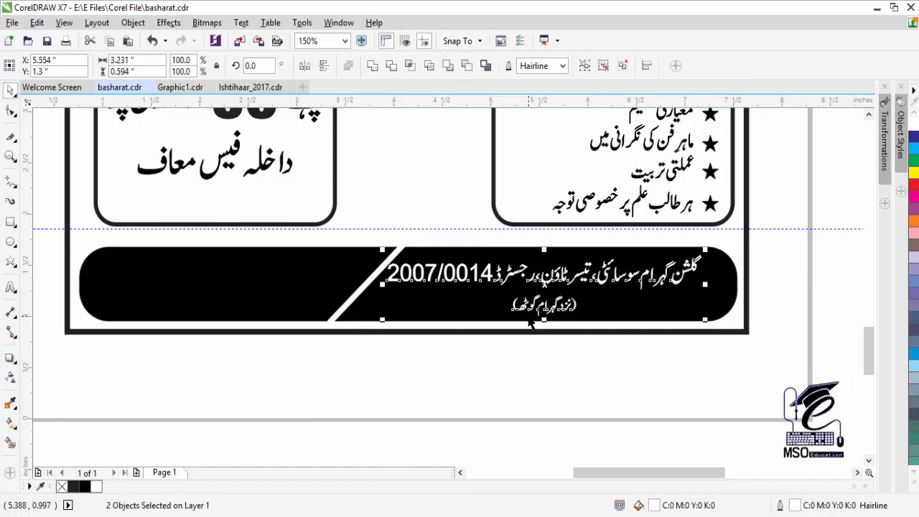
pyautogui.press('Right')
pyautogui.press('Right')
pyautogui.press('Right')
pyautogui.press('Right')
pyautogui.press('Right')
pyautogui.press('Right')
pyautogui.press('Right')
pyautogui.press('Right')
pyautogui.press('Right')
pyautogui.press('Right')
pyautogui.press('Right')
pyautogui.press('Right')
pyautogui.press('Right')
pyautogui.press('Right')
pyautogui.press('Right')
pyautogui.press('Right')
pyautogui.press('Right')
pyautogui.click(370, 283)
pyautogui.press('Right')
pyautogui.press('Right')
pyautogui.press('Right')
pyautogui.press('Right')
pyautogui.press('Right')
pyautogui.press('Right')
pyautogui.press('Right')
pyautogui.click(392, 346)
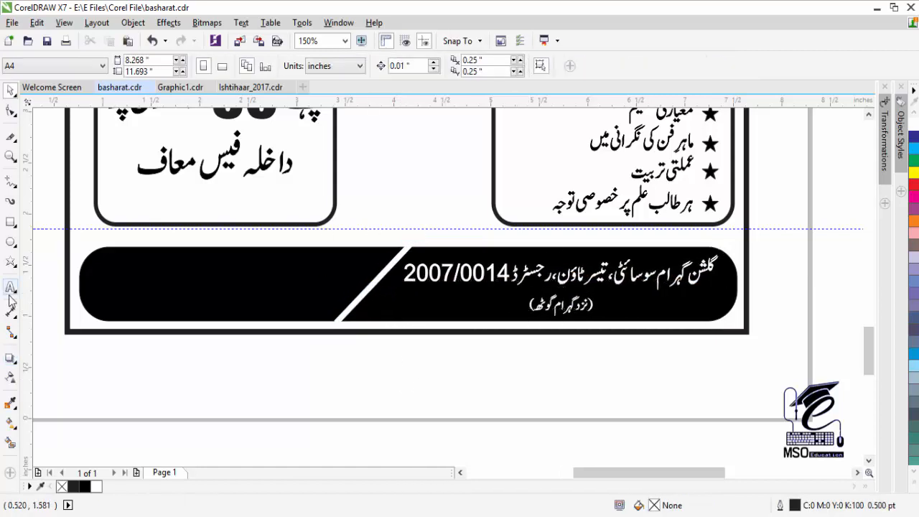
# - Type the contact phone numbers as a new text block left of the bar
pyautogui.click(10, 286)
pyautogui.click(93, 269)
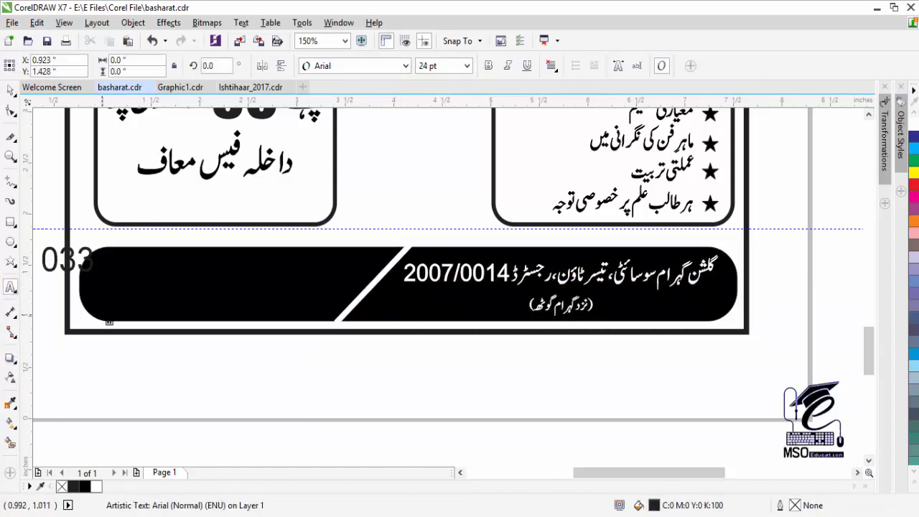
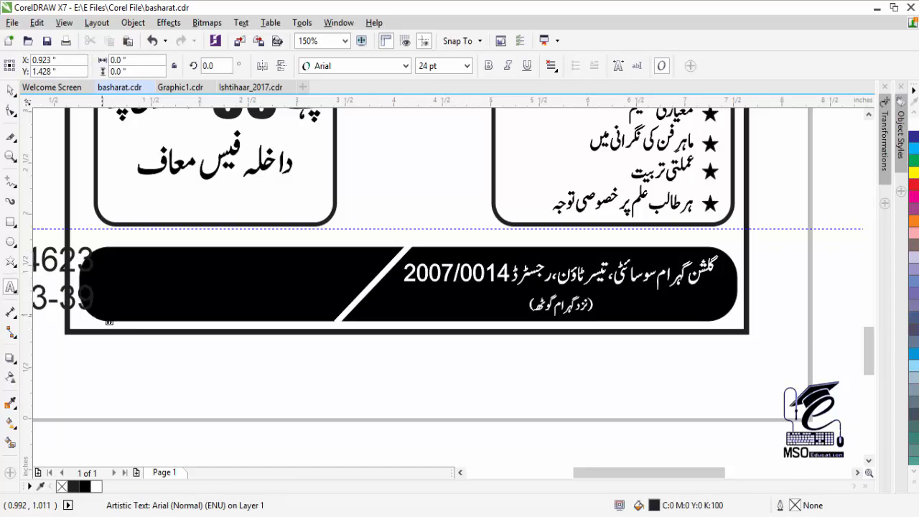
pyautogui.press('Return')
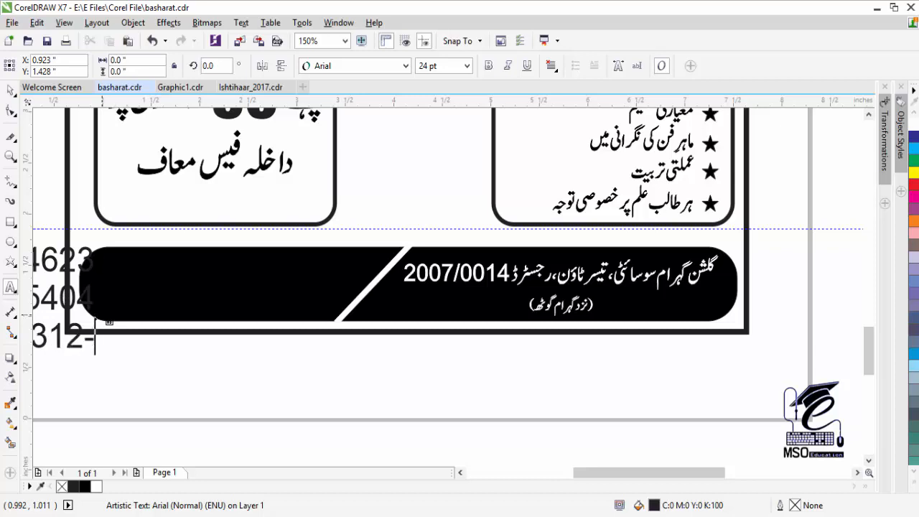
pyautogui.write('41')
# - Move and shrink the phone numbers onto the black bar's left end and colour them white
pyautogui.click(10, 91)
pyautogui.moveTo(54, 292); pyautogui.dragTo(271, 304)
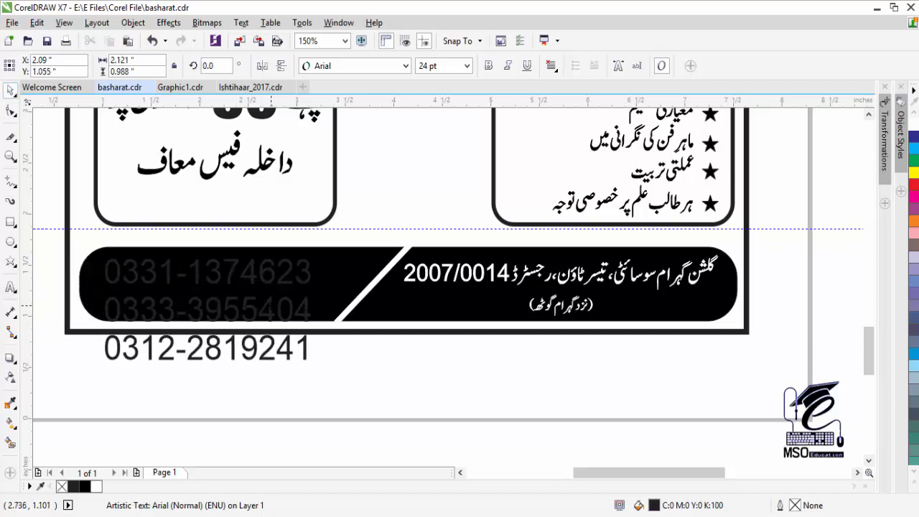
pyautogui.moveTo(315, 362); pyautogui.dragTo(217, 317)
pyautogui.click(913, 125)
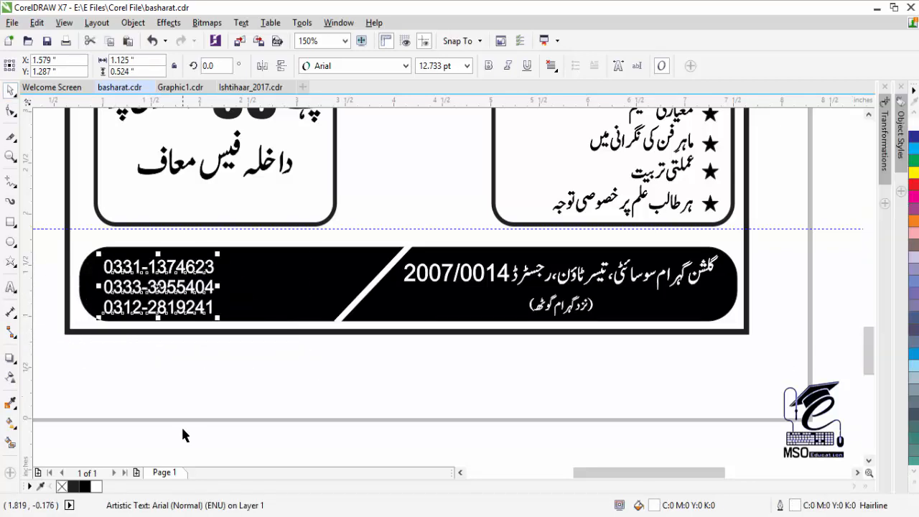
pyautogui.click(181, 425)
pyautogui.moveTo(158, 287); pyautogui.dragTo(157, 284)
pyautogui.click(165, 372)
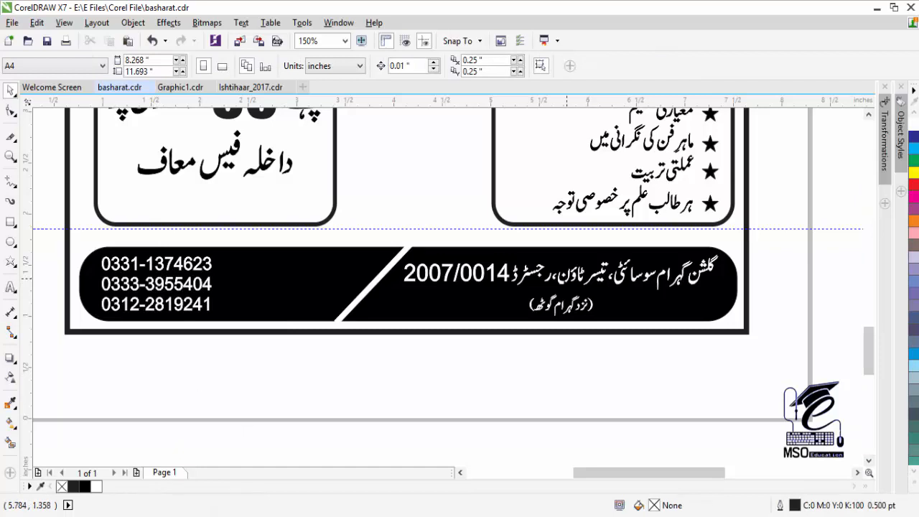
# - Type CALL NOW on the black bar and set it in Arial
pyautogui.click(10, 287)
pyautogui.click(327, 275)
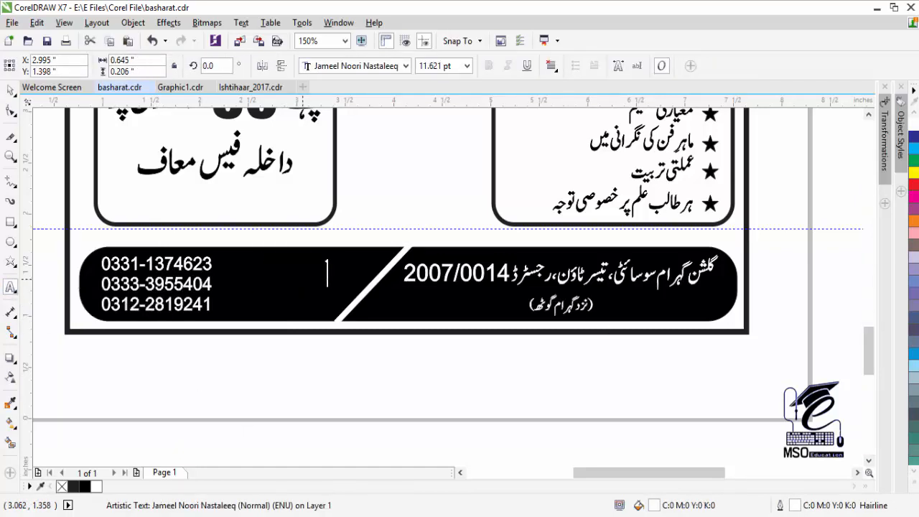
pyautogui.hotkey('alt', 'shift')
pyautogui.hotkey('alt', 'shift')
pyautogui.write('cALL NOW!')
pyautogui.click(10, 91)
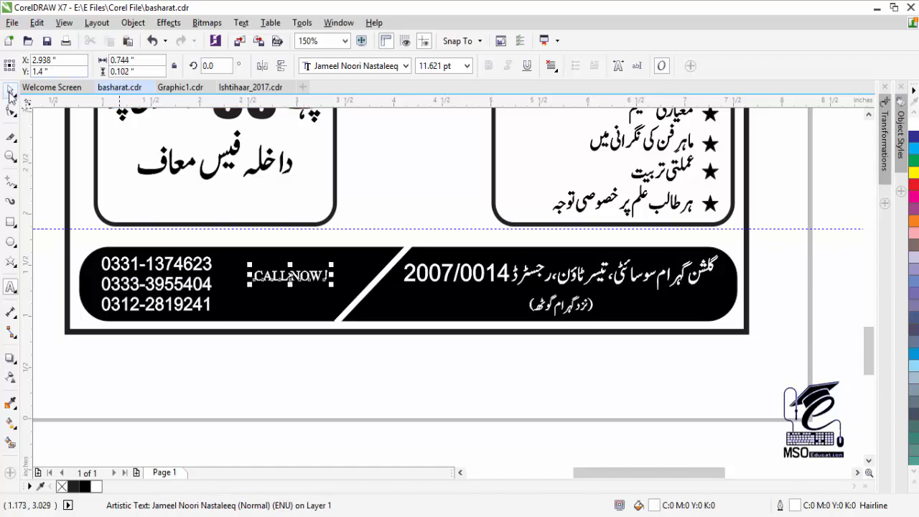
pyautogui.click(406, 66)
pyautogui.click(399, 119)
# - Break the text into CALL and NOW ! lines and set CALL to 12 pt
pyautogui.doubleClick(280, 274)
pyautogui.press('Return')
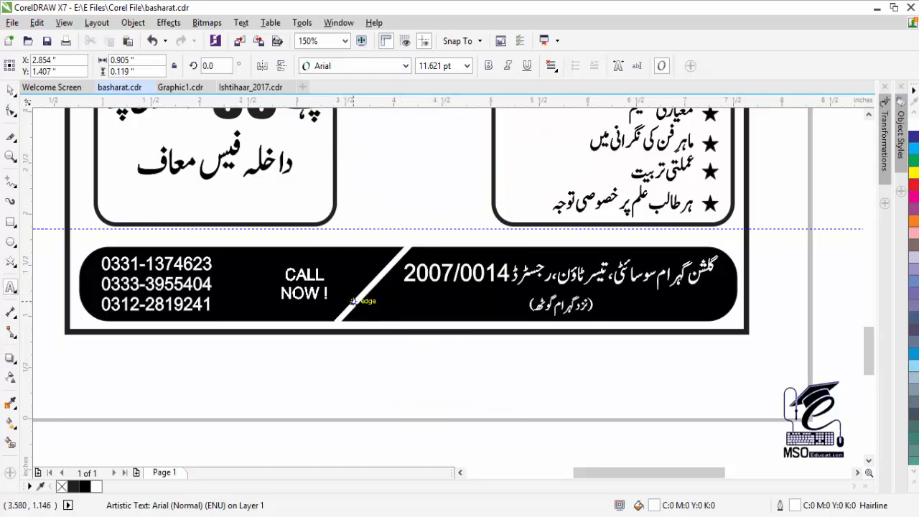
pyautogui.doubleClick(305, 274)
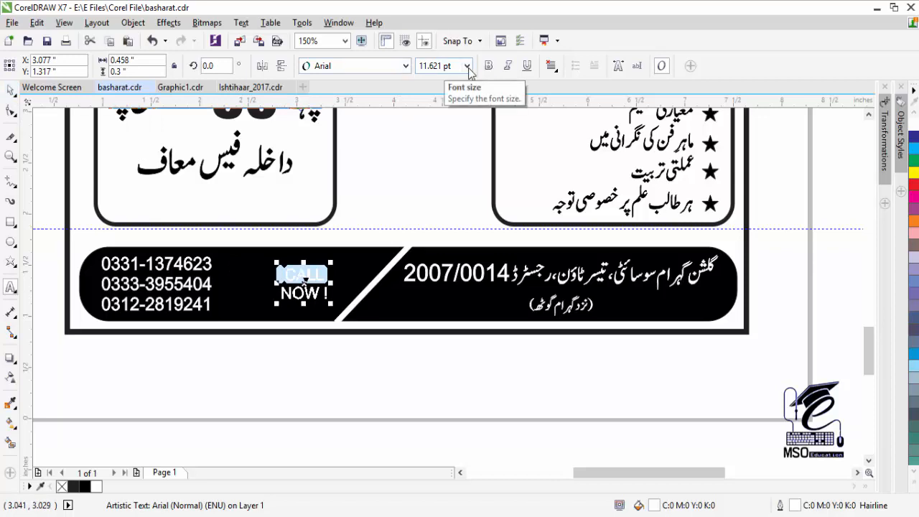
pyautogui.click(466, 65)
pyautogui.click(427, 153)
pyautogui.click(288, 275)
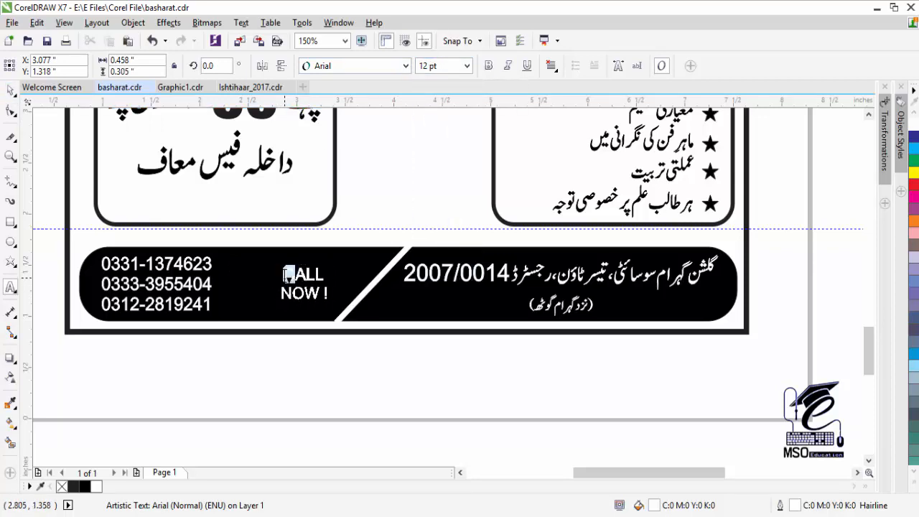
# - Enlarge CALL NOW ! and position it beside the phone numbers
pyautogui.click(10, 91)
pyautogui.moveTo(279, 263); pyautogui.dragTo(268, 257)
pyautogui.moveTo(296, 293)
pyautogui.mouseDown()
pyautogui.moveTo(273, 292)
pyautogui.moveTo(289, 296)
pyautogui.mouseUp()
pyautogui.hotkey('ctrl', 'z')
pyautogui.moveTo(326, 255); pyautogui.dragTo(334, 249)
pyautogui.click(353, 391)
# - Zoom out and move the megaphone between the package and features boxes
pyautogui.click(10, 155)
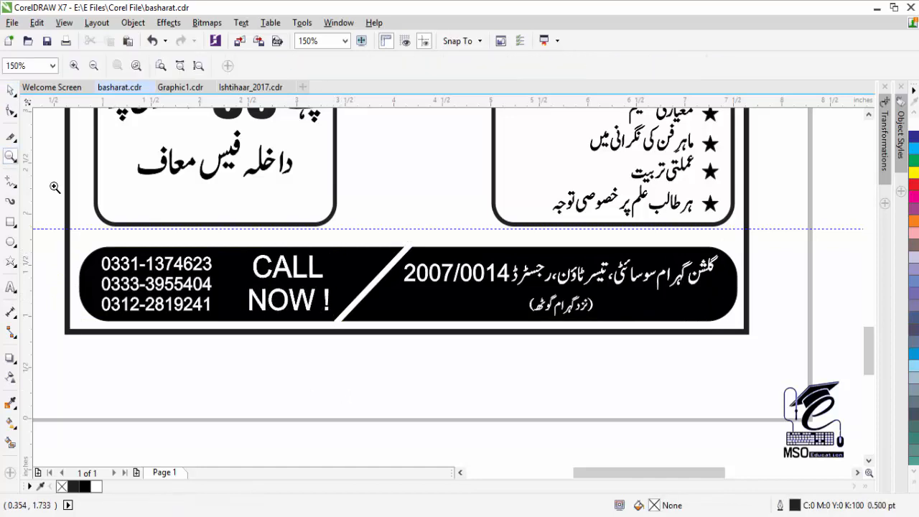
pyautogui.press('F3')
pyautogui.click(869, 115)
pyautogui.click(868, 460)
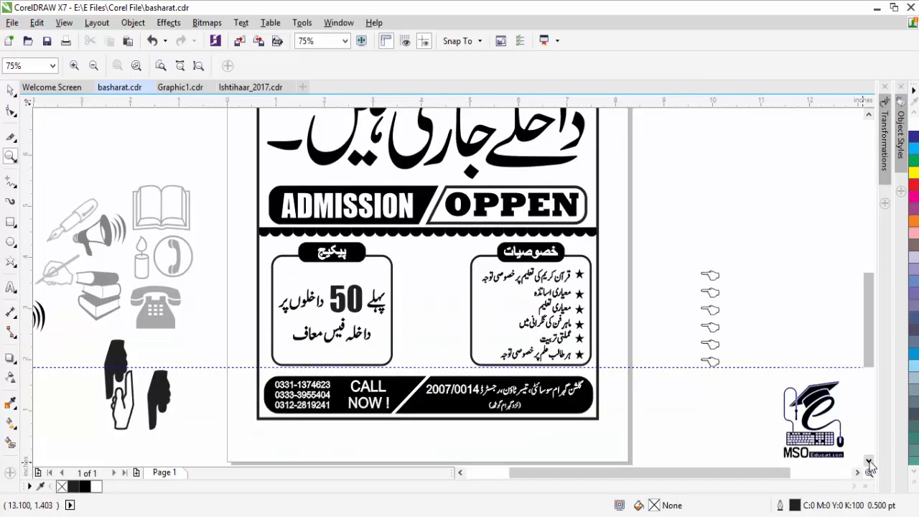
pyautogui.click(10, 90)
pyautogui.click(359, 286)
pyautogui.moveTo(345, 291); pyautogui.dragTo(436, 304)
pyautogui.click(869, 114)
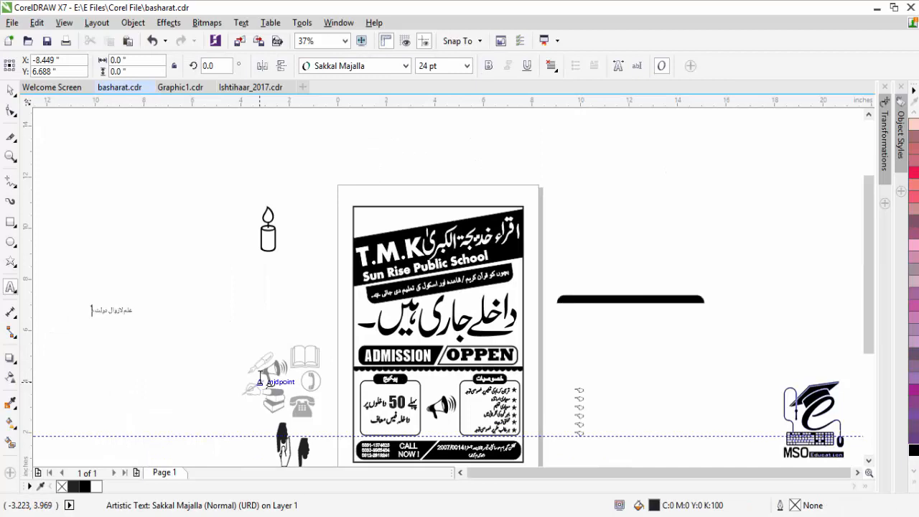
# - Move the off-page Urdu motto onto the poster top, enlarge it, and zoom in
pyautogui.click(10, 91)
pyautogui.moveTo(117, 312); pyautogui.dragTo(443, 209)
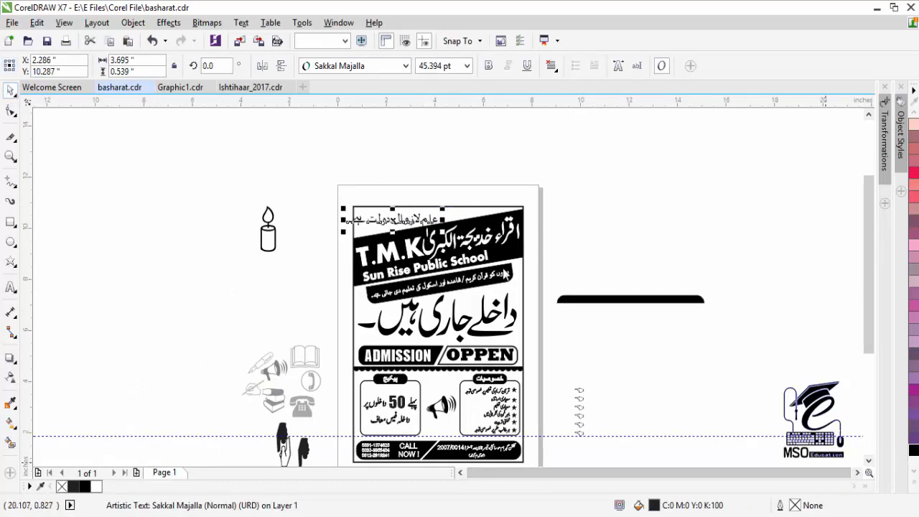
pyautogui.press('z')
pyautogui.moveTo(420, 251); pyautogui.dragTo(420, 252)
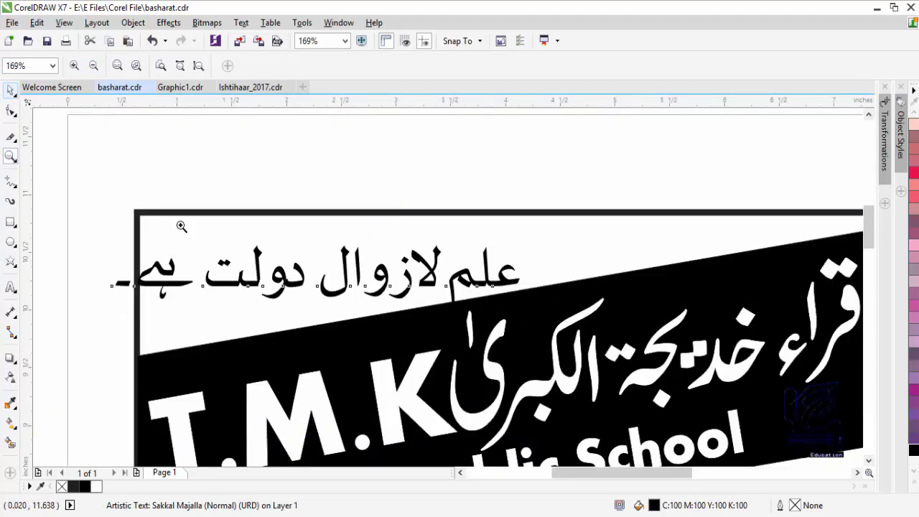
# - Set the whole motto in Jameel Noori Nastaleeq and move it down near the megaphone
pyautogui.click(8, 113)
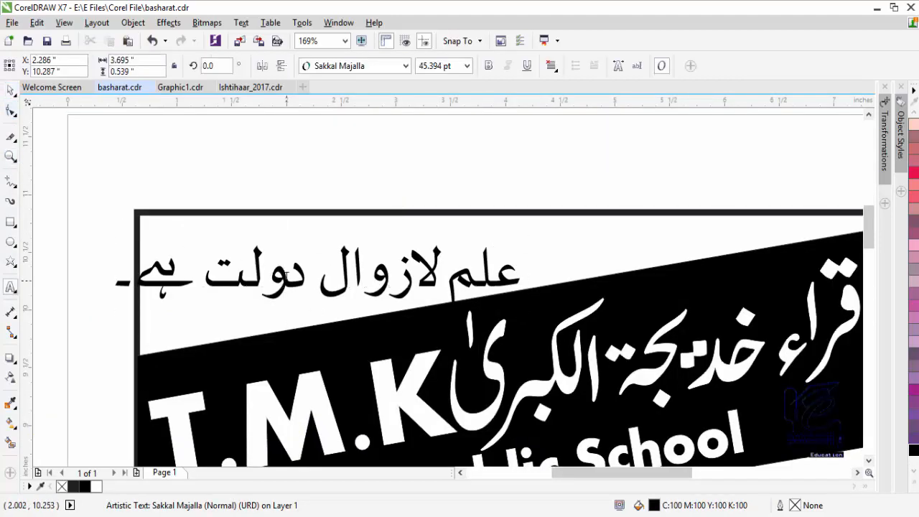
pyautogui.hotkey('ctrl', 'a')
pyautogui.click(405, 66)
pyautogui.moveTo(524, 104)
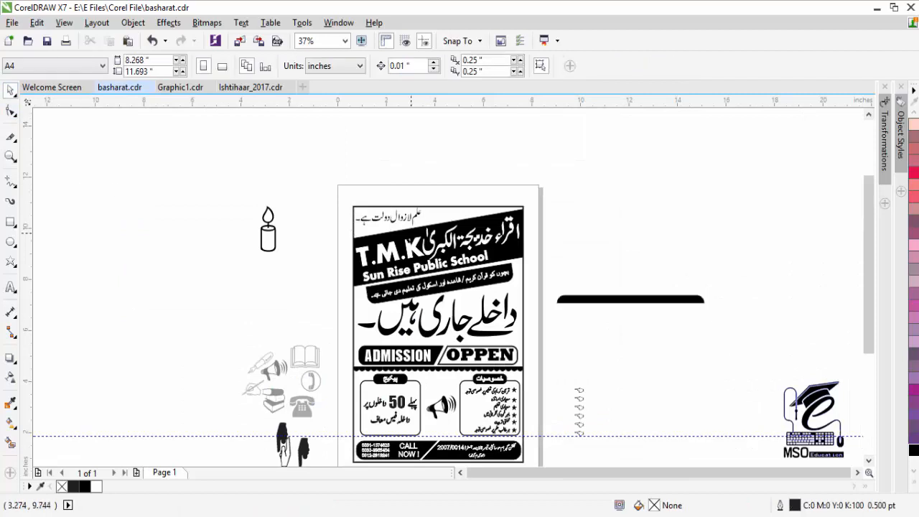
pyautogui.moveTo(388, 225); pyautogui.dragTo(446, 381)
# - Zoom in, resize the Urdu motto and raise the megaphone so the motto sits below it
pyautogui.press('z')
pyautogui.moveTo(489, 446); pyautogui.dragTo(482, 440)
pyautogui.click(10, 91)
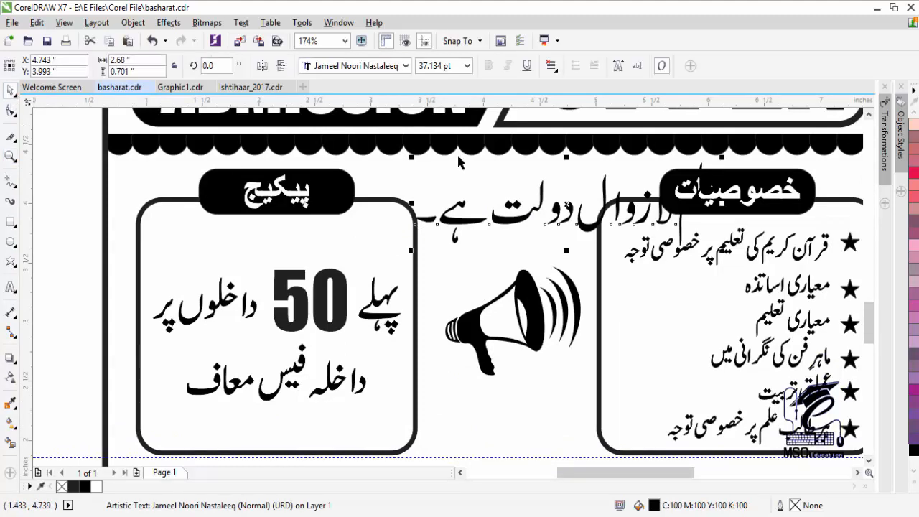
pyautogui.moveTo(418, 248); pyautogui.dragTo(600, 199)
pyautogui.moveTo(661, 180); pyautogui.dragTo(510, 197)
pyautogui.moveTo(451, 214); pyautogui.dragTo(327, 247)
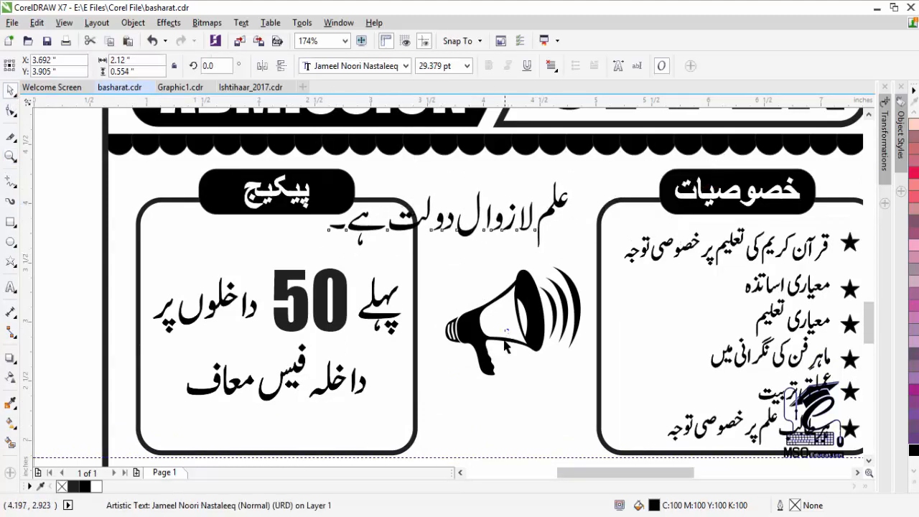
pyautogui.moveTo(475, 330); pyautogui.dragTo(470, 239)
pyautogui.moveTo(402, 222); pyautogui.dragTo(410, 327)
# - Break the motto into two lines and nudge it into place under the megaphone
pyautogui.doubleClick(462, 339)
pyautogui.press('Return')
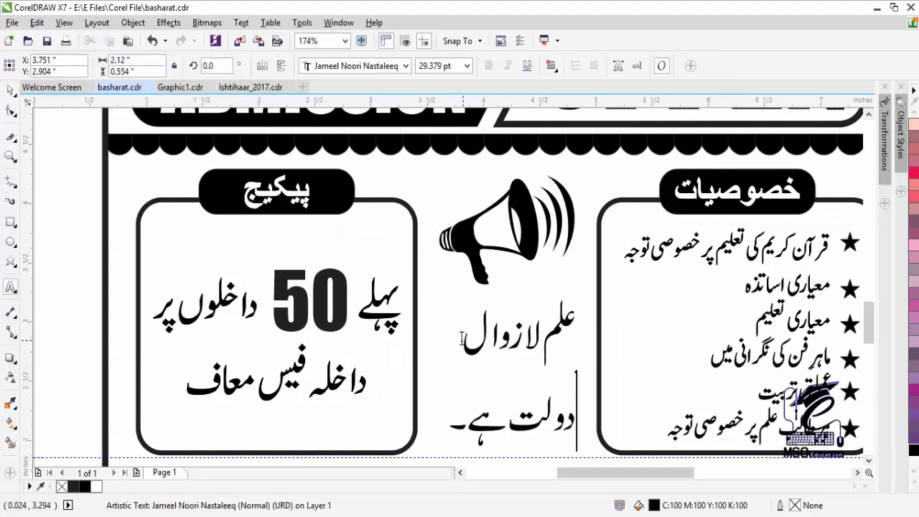
pyautogui.click(869, 460)
pyautogui.press('Escape')
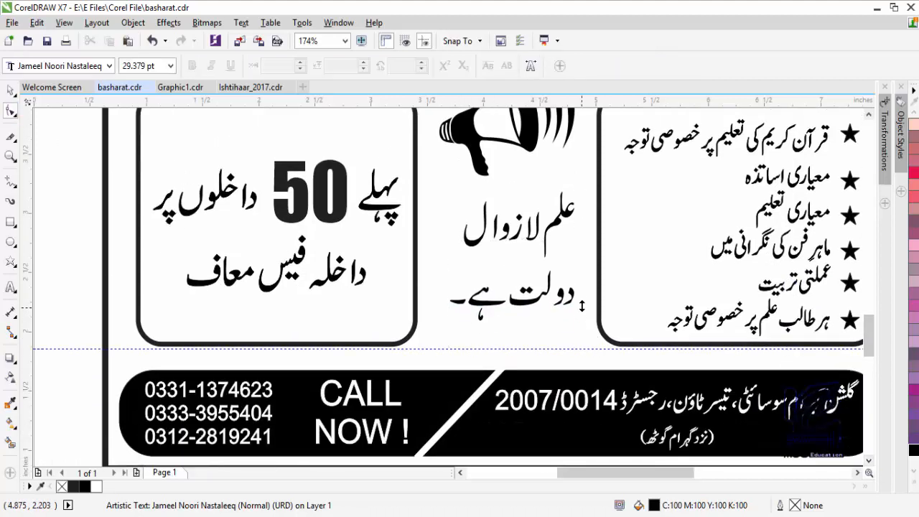
pyautogui.moveTo(502, 243); pyautogui.dragTo(495, 253)
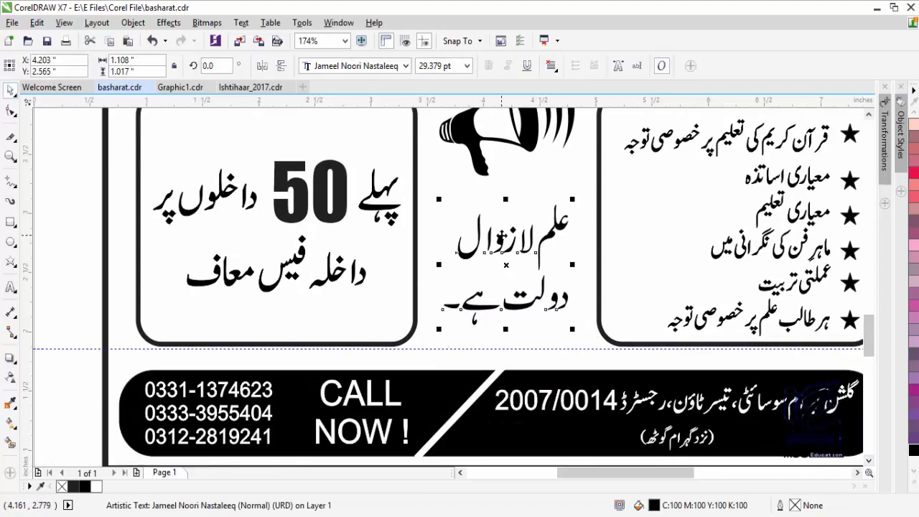
pyautogui.press('F12')
# - Move the motto up-left and make an offset duplicate of it
pyautogui.click(357, 174)
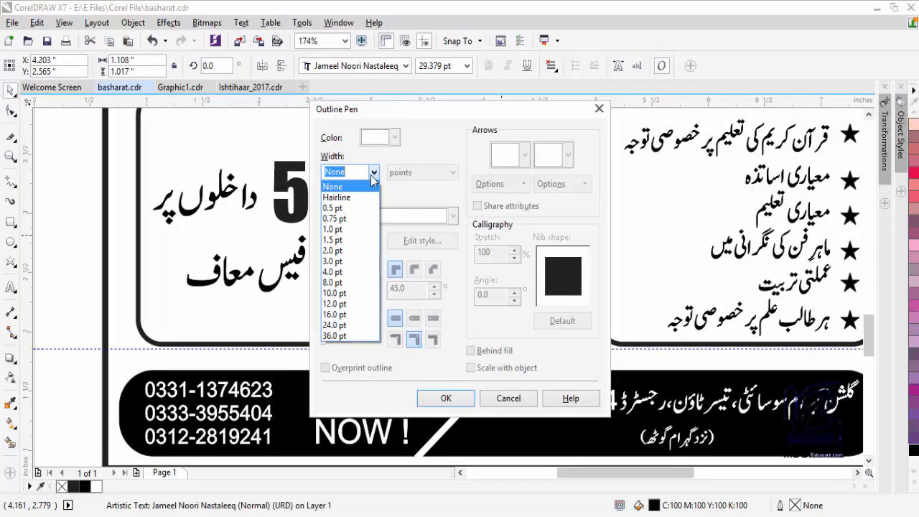
pyautogui.click(514, 402)
pyautogui.click(511, 399)
pyautogui.moveTo(506, 265); pyautogui.dragTo(377, 223)
pyautogui.rightClick(377, 223)
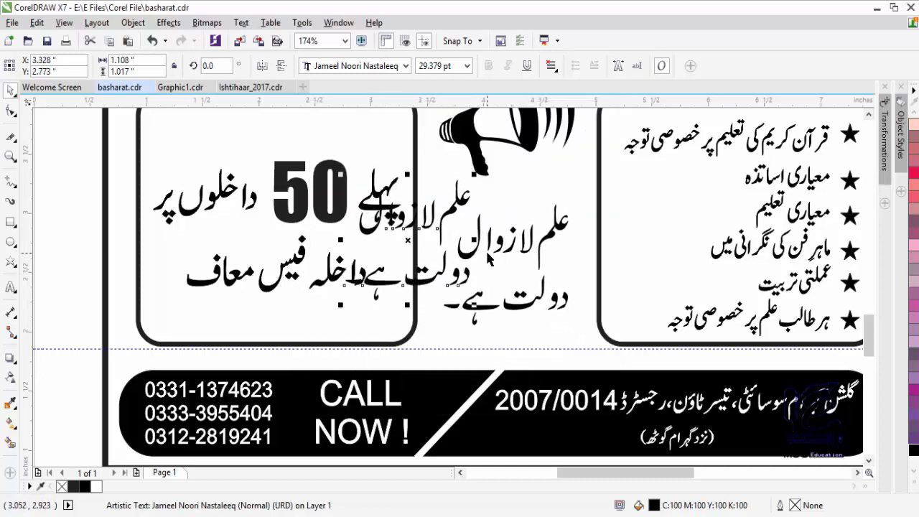
pyautogui.moveTo(507, 264)
pyautogui.mouseDown()
pyautogui.moveTo(583, 296)
pyautogui.moveTo(578, 288)
pyautogui.mouseUp()
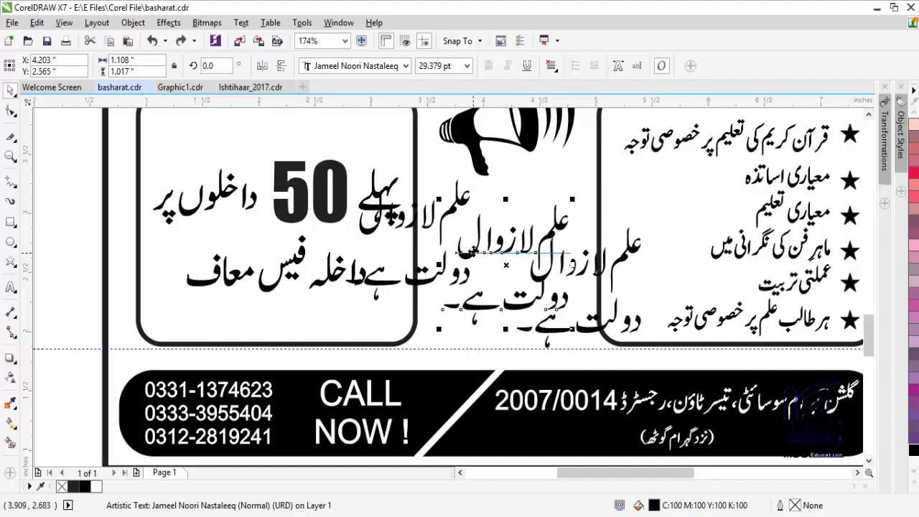
# - Give one motto copy a white 3.0 pt outline
pyautogui.press('F12')
pyautogui.click(374, 172)
pyautogui.click(354, 256)
pyautogui.click(395, 137)
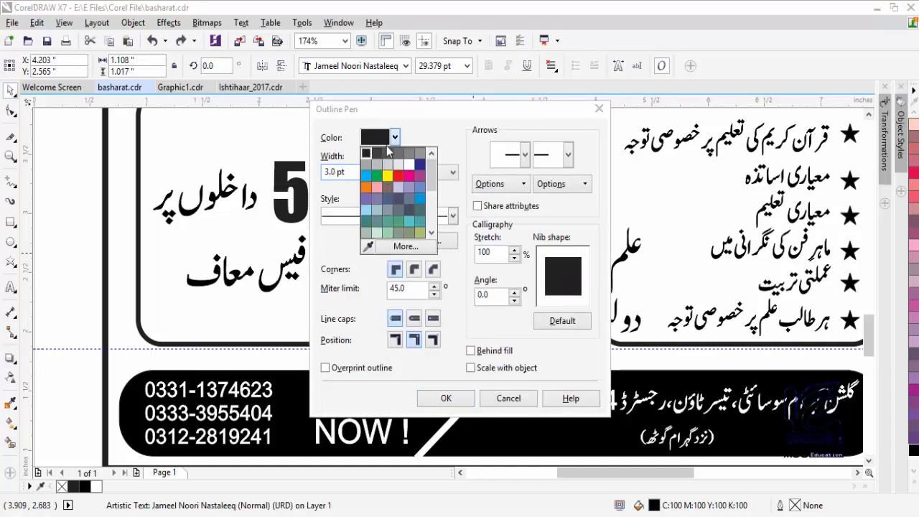
pyautogui.click(409, 164)
pyautogui.click(446, 398)
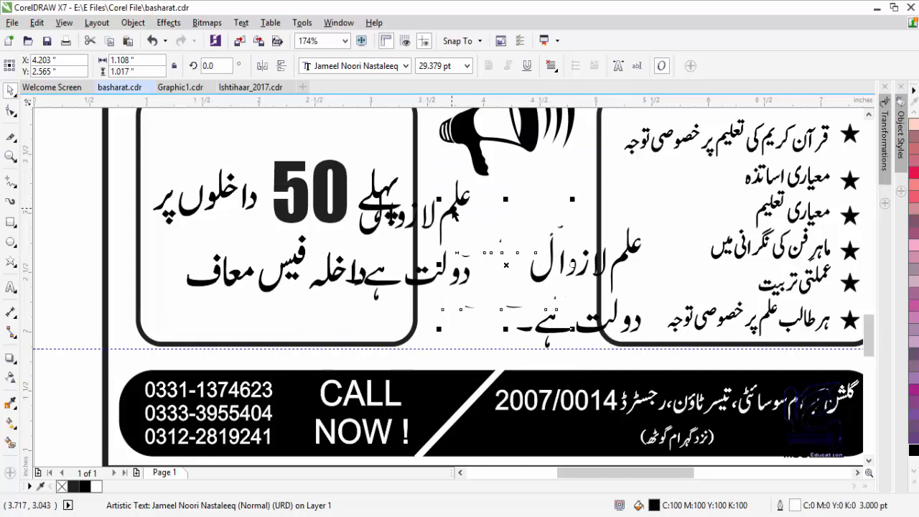
# - Give the offset motto copy a black 4.0 pt outline
pyautogui.click(634, 262)
pyautogui.press('F12')
pyautogui.click(374, 172)
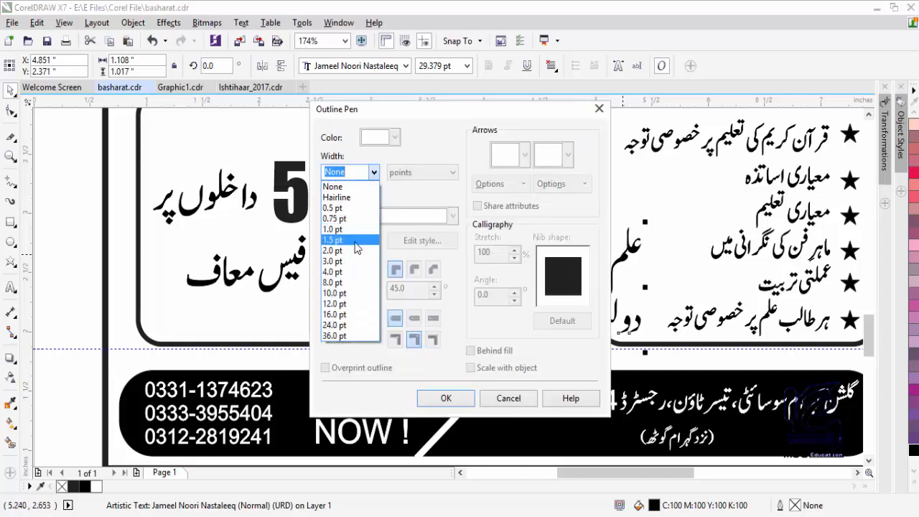
pyautogui.click(355, 267)
pyautogui.click(444, 397)
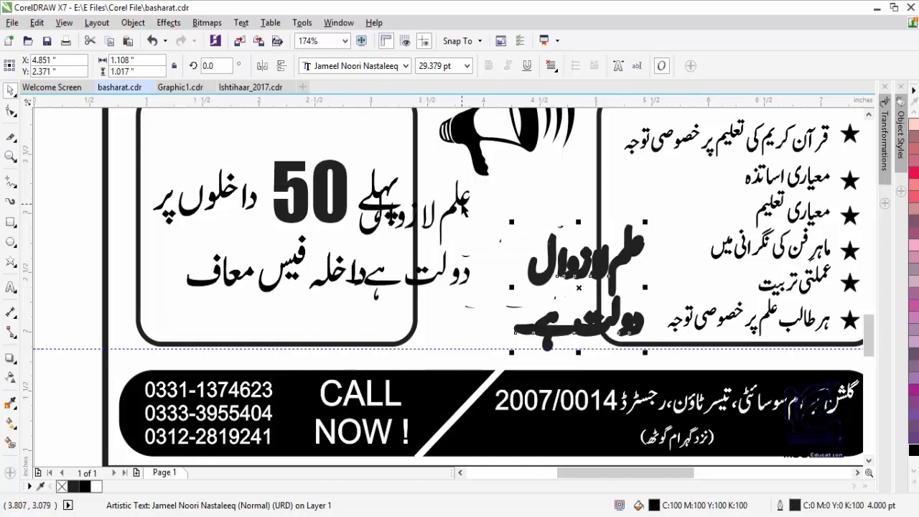
# - Centre the two motto copies on each other and group them
pyautogui.click(462, 204)
pyautogui.click(491, 241)
pyautogui.keyDown('shift'); pyautogui.click(453, 209); pyautogui.keyUp('shift')
pyautogui.press('c')
pyautogui.press('e')
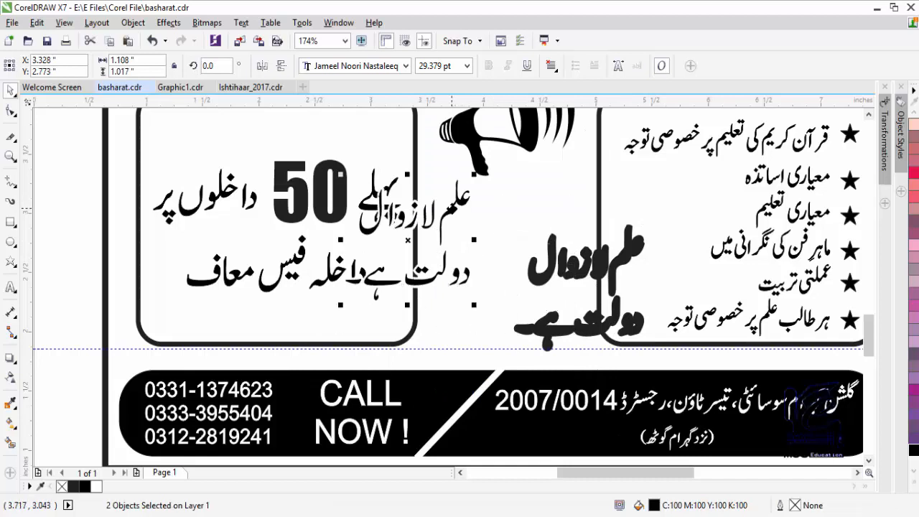
pyautogui.hotkey('ctrl', 'g')
# - Centre the grouped outlined texts on the right-hand motto, then view the whole page
pyautogui.keyDown('shift'); pyautogui.click(533, 274); pyautogui.keyUp('shift')
pyautogui.press('c')
pyautogui.press('e')
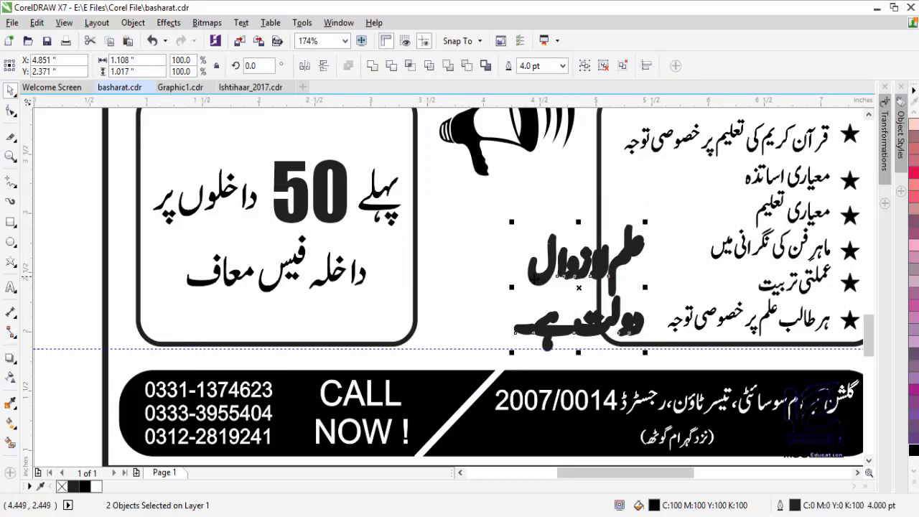
pyautogui.hotkey('ctrl', 'z')
pyautogui.hotkey('ctrl', 'z')
pyautogui.hotkey('ctrl', 'z')
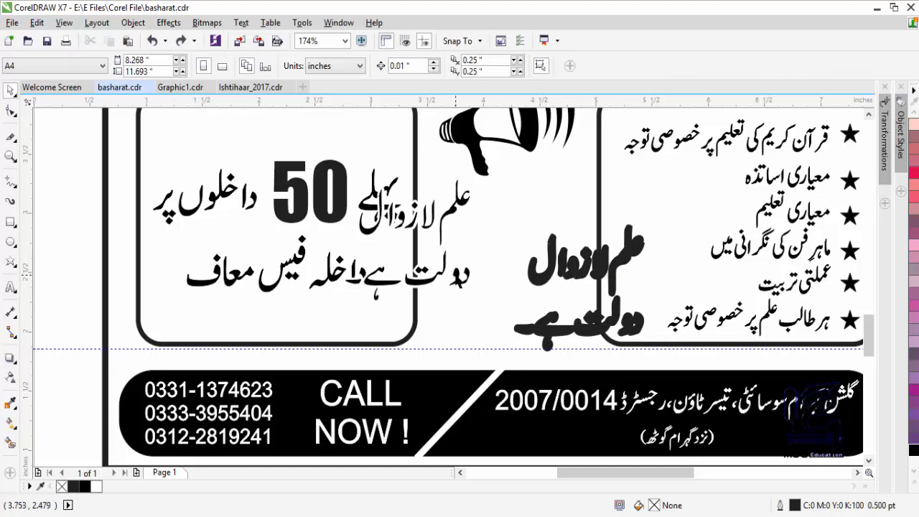
pyautogui.click(458, 282)
pyautogui.keyDown('shift'); pyautogui.click(581, 290); pyautogui.keyUp('shift')
pyautogui.press('c')
pyautogui.press('e')
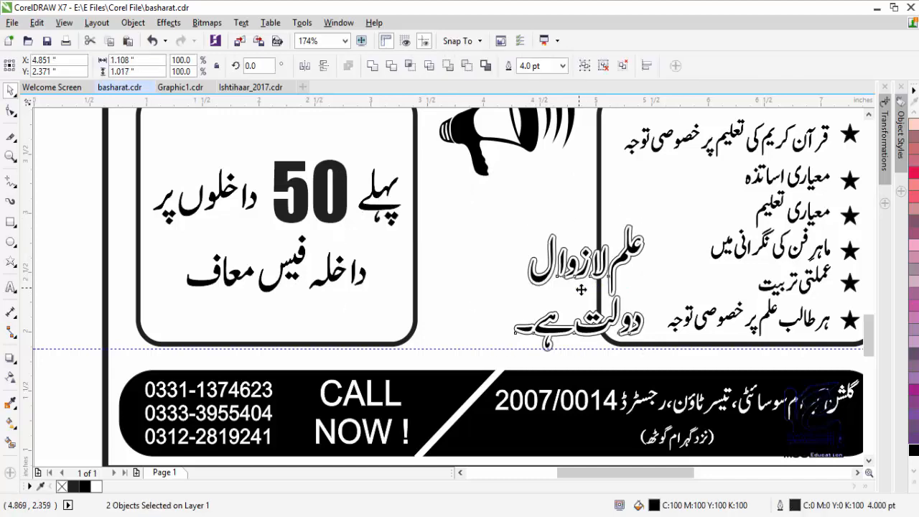
pyautogui.doubleClick(11, 156)
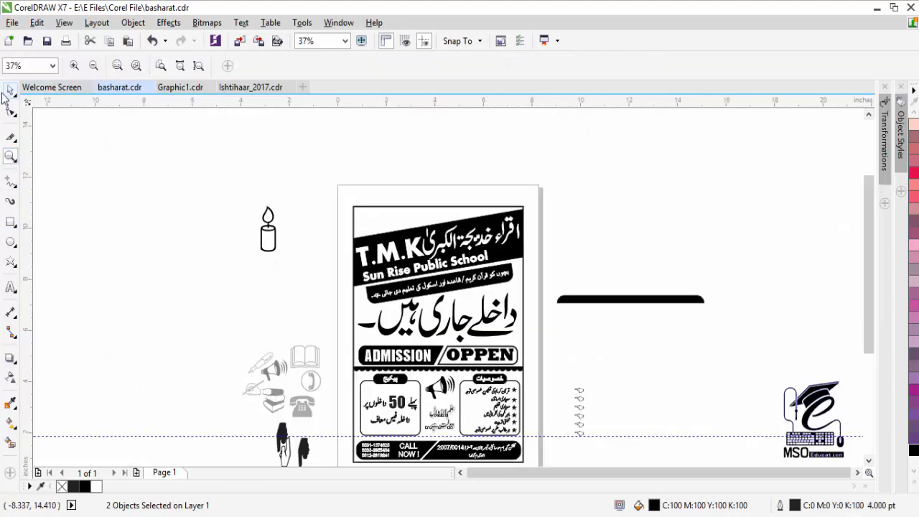
# - Type the heading خوشخبری as new text left of the page
pyautogui.click(10, 91)
pyautogui.click(868, 460)
pyautogui.click(10, 287)
pyautogui.click(170, 222)
pyautogui.write('ع')
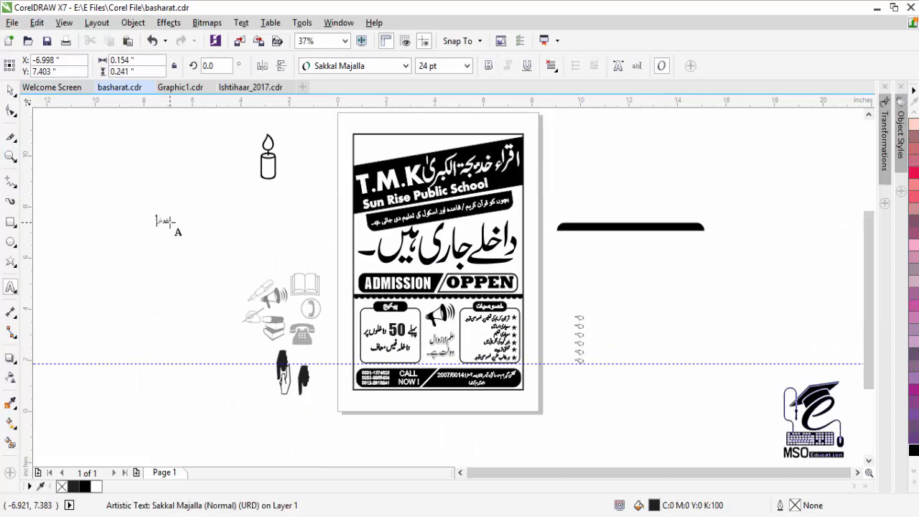
pyautogui.hotkey('ctrl', 'space')
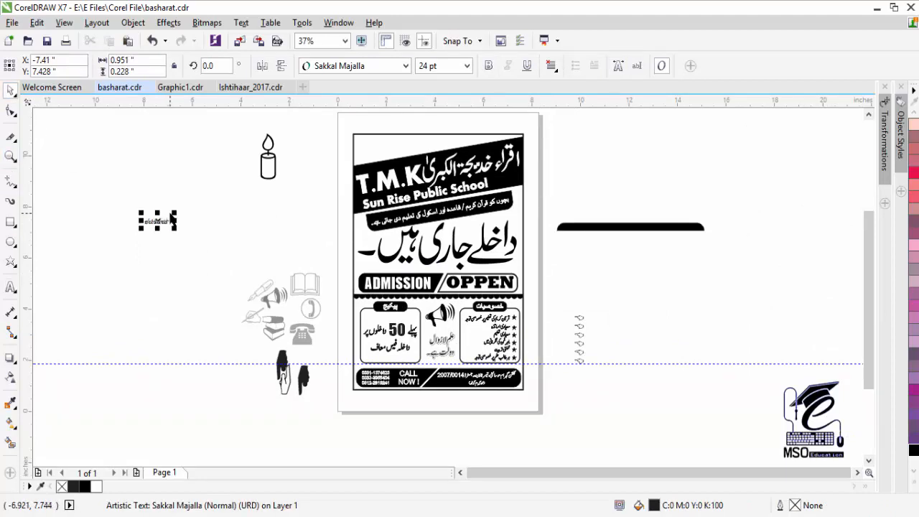
# - Enlarge the heading, set its font to AlQalam Shamil, fill it black and move it to the poster top
pyautogui.moveTo(174, 212); pyautogui.dragTo(252, 193)
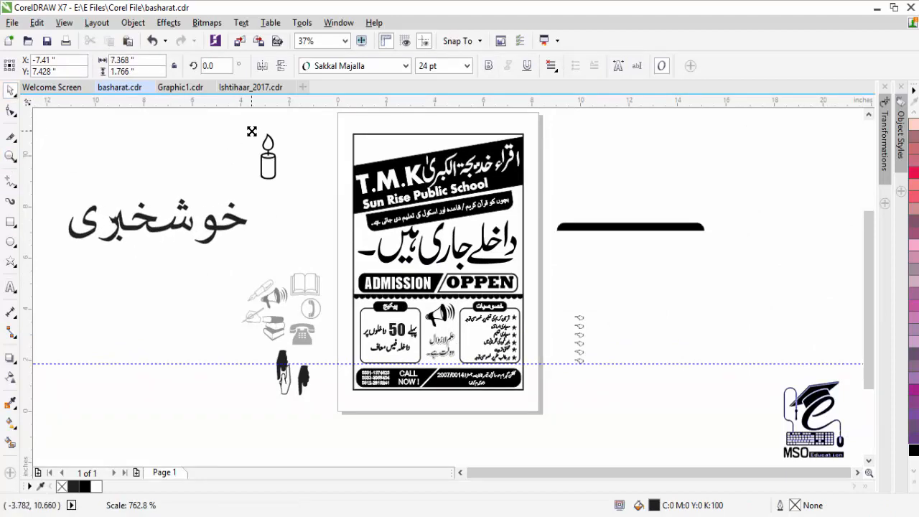
pyautogui.doubleClick(103, 248)
pyautogui.click(406, 65)
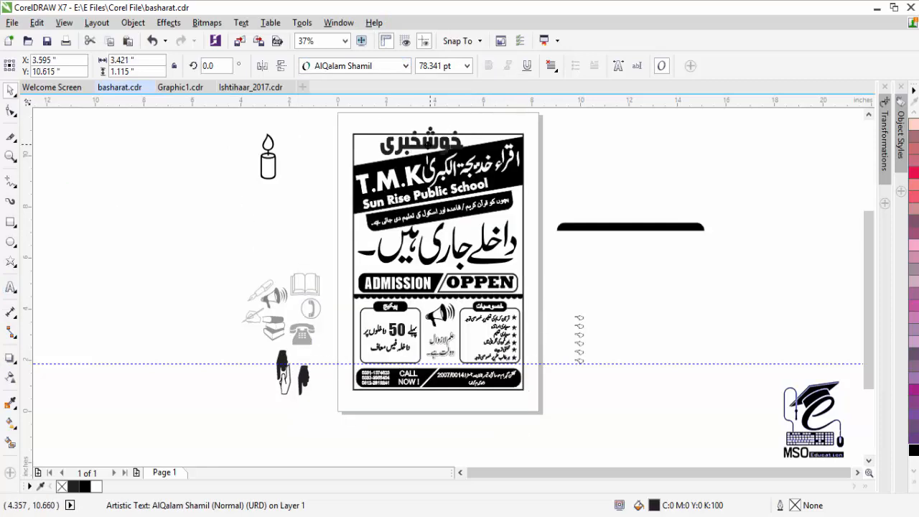
pyautogui.moveTo(431, 144); pyautogui.dragTo(411, 148)
pyautogui.click(913, 450)
# - Resize and position the heading just above the slanted school-name banner
pyautogui.click(10, 156)
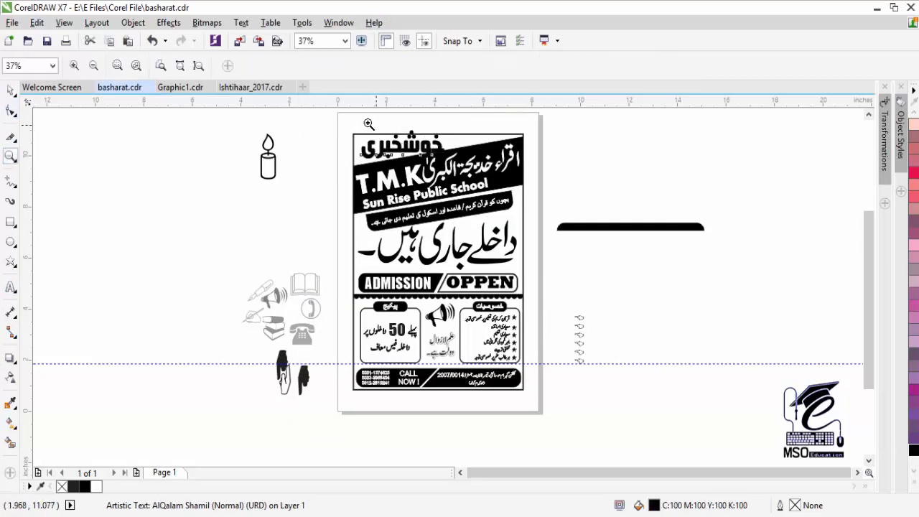
pyautogui.moveTo(368, 124); pyautogui.dragTo(530, 206)
pyautogui.click(11, 89)
pyautogui.moveTo(458, 292); pyautogui.dragTo(326, 247)
pyautogui.moveTo(249, 227); pyautogui.dragTo(239, 251)
pyautogui.moveTo(303, 205)
pyautogui.mouseDown()
pyautogui.moveTo(337, 193)
pyautogui.moveTo(305, 205)
pyautogui.mouseUp()
pyautogui.moveTo(274, 234); pyautogui.dragTo(273, 229)
pyautogui.moveTo(317, 272); pyautogui.dragTo(327, 277)
pyautogui.moveTo(246, 244); pyautogui.dragTo(254, 251)
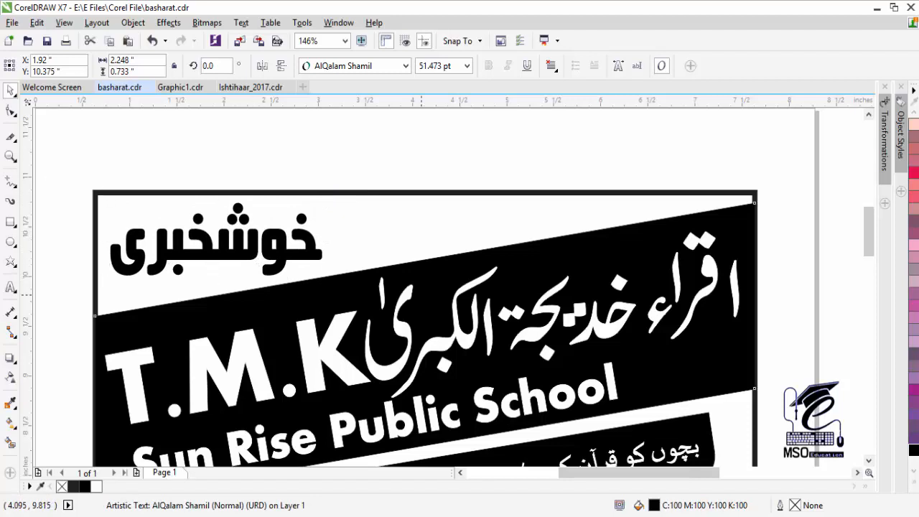
pyautogui.rightClick(421, 290)
pyautogui.click(11, 161)
pyautogui.doubleClick(11, 159)
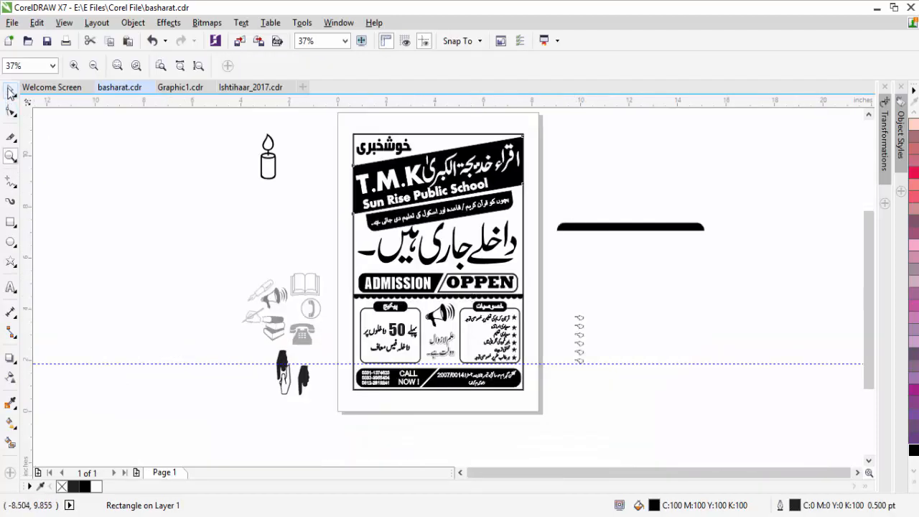
# - Export all poster objects to the Desktop as a JPG - JPEG Bitmaps file named basharat
pyautogui.press('space')
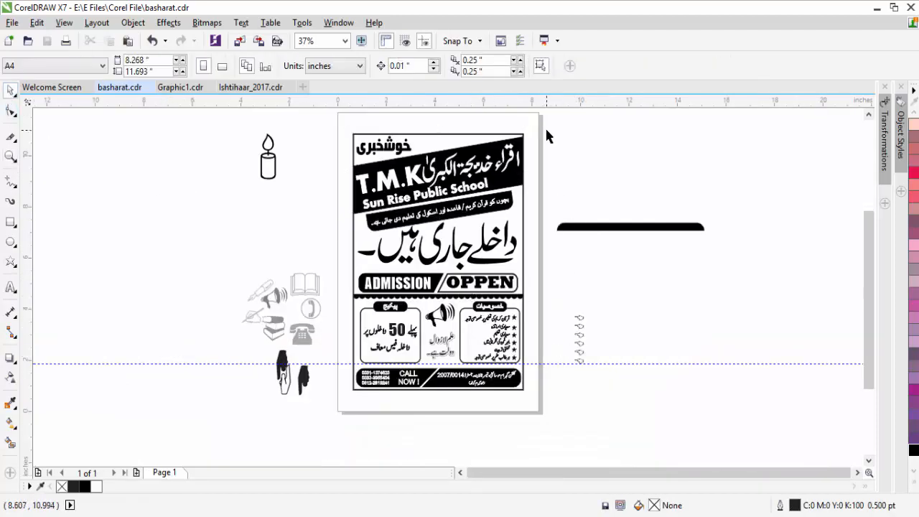
pyautogui.moveTo(546, 130); pyautogui.dragTo(327, 394)
pyautogui.hotkey('ctrl', 'e')
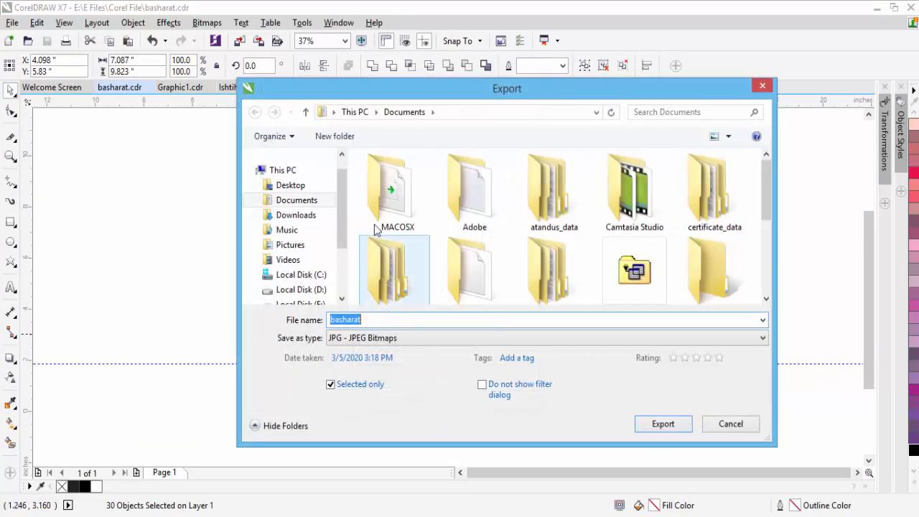
pyautogui.click(283, 185)
pyautogui.click(660, 423)
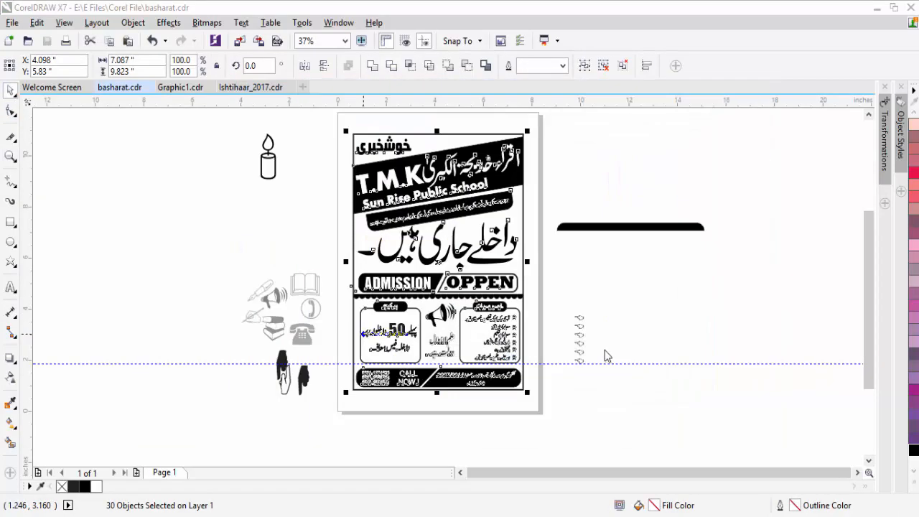